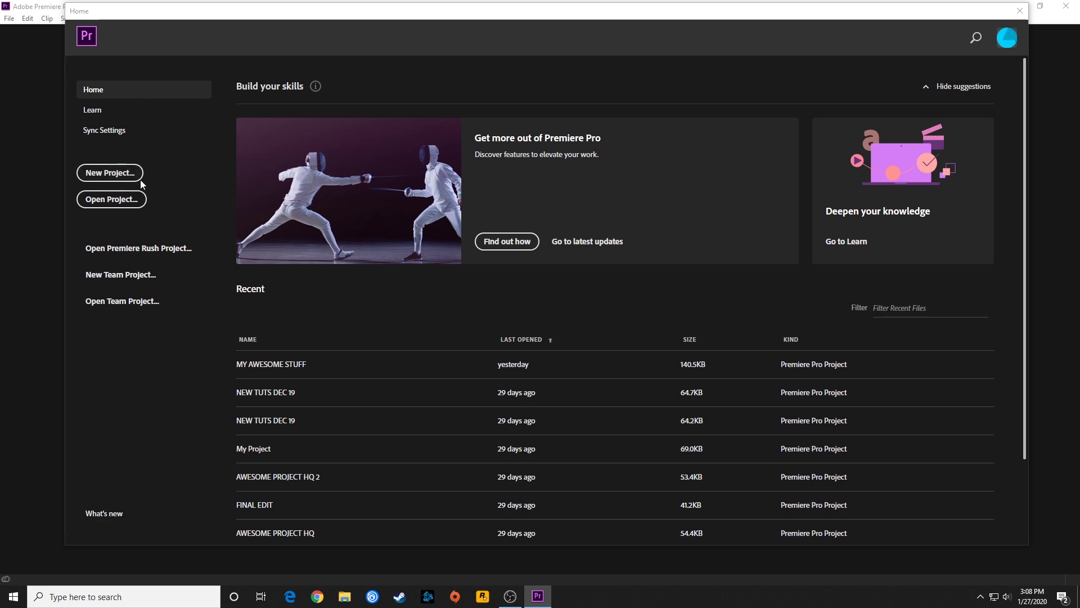
Step: Start a new project and set its location to the FIGHT SCENE folder on the STUFF (H:) drive
{"action": "left_click", "coordinate": [124, 177]}
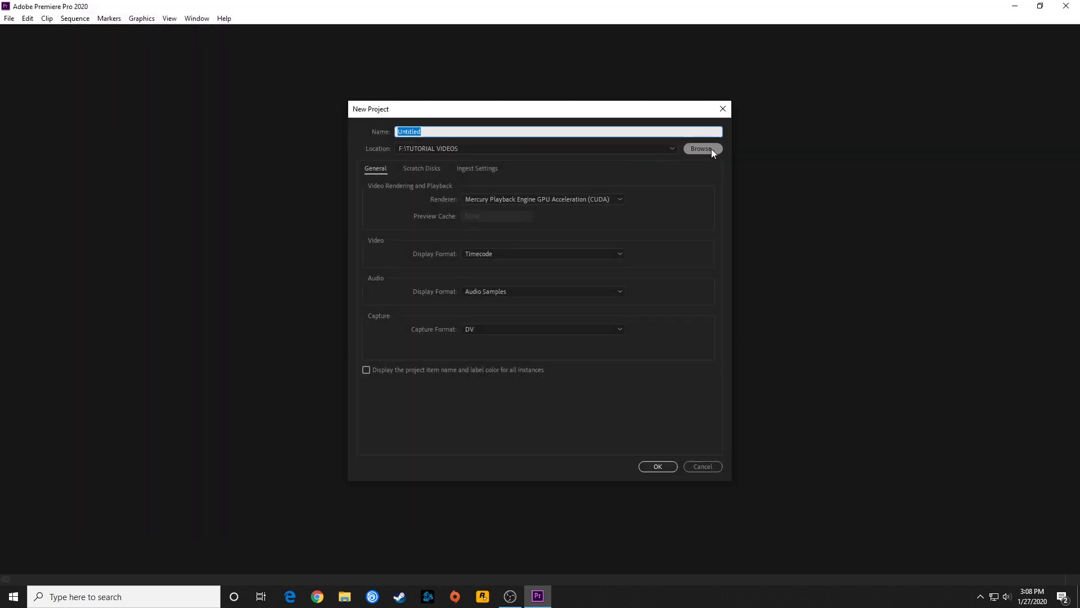
{"action": "left_click", "coordinate": [701, 149]}
{"action": "scroll", "coordinate": [360, 356], "scroll_direction": "down", "scroll_amount": 1}
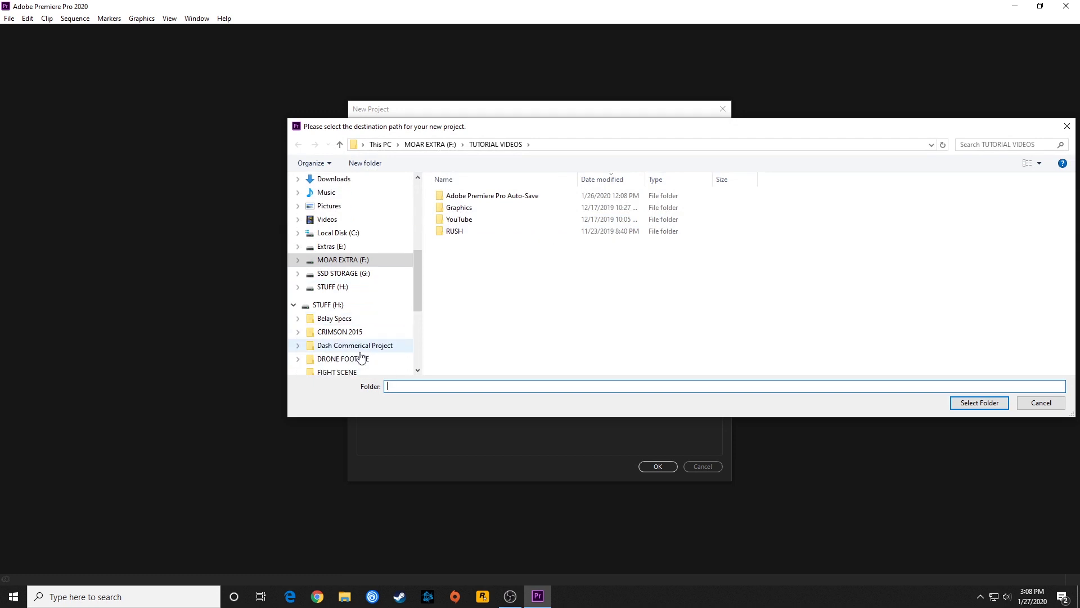
{"action": "scroll", "coordinate": [361, 356], "scroll_direction": "down", "scroll_amount": 5}
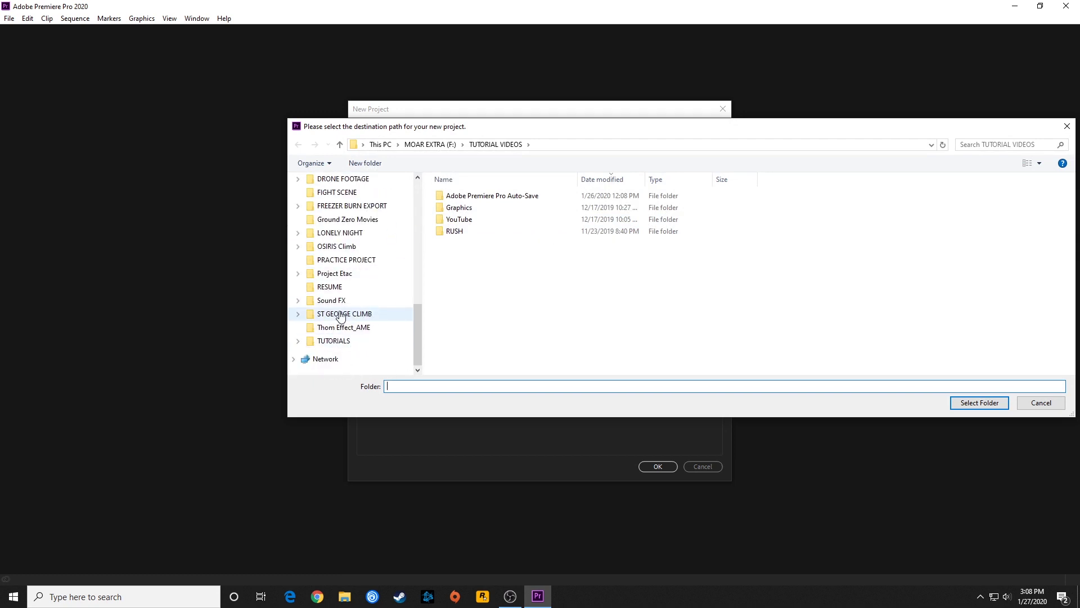
{"action": "scroll", "coordinate": [341, 317], "scroll_direction": "up", "scroll_amount": 1}
{"action": "left_click", "coordinate": [342, 234]}
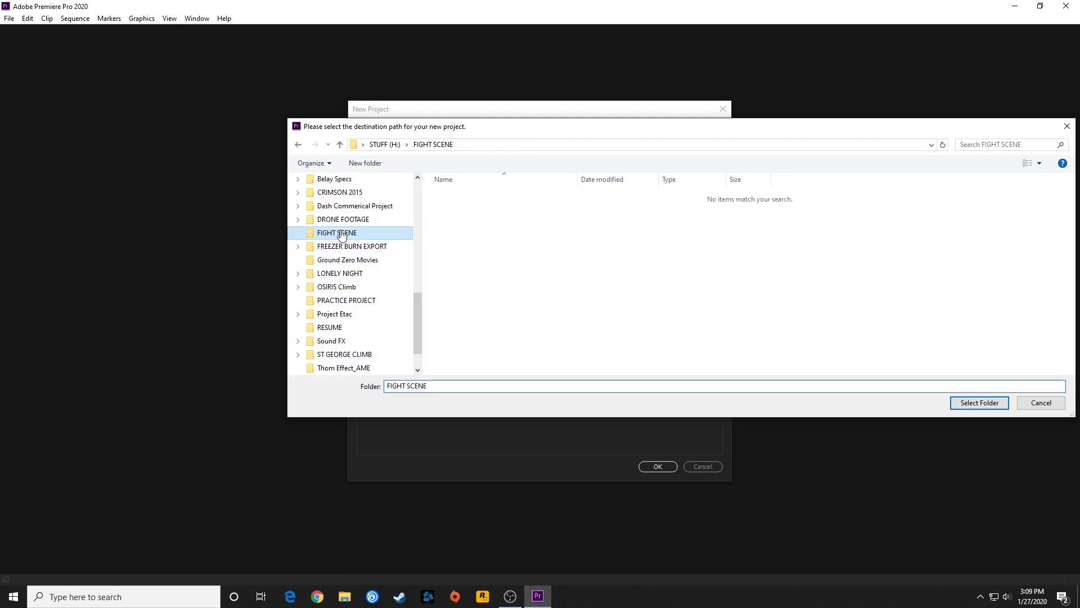
{"action": "left_click", "coordinate": [977, 403]}
Step: Name the new project FIGHT SCENE PROJECT and create it
{"action": "left_click", "coordinate": [424, 130]}
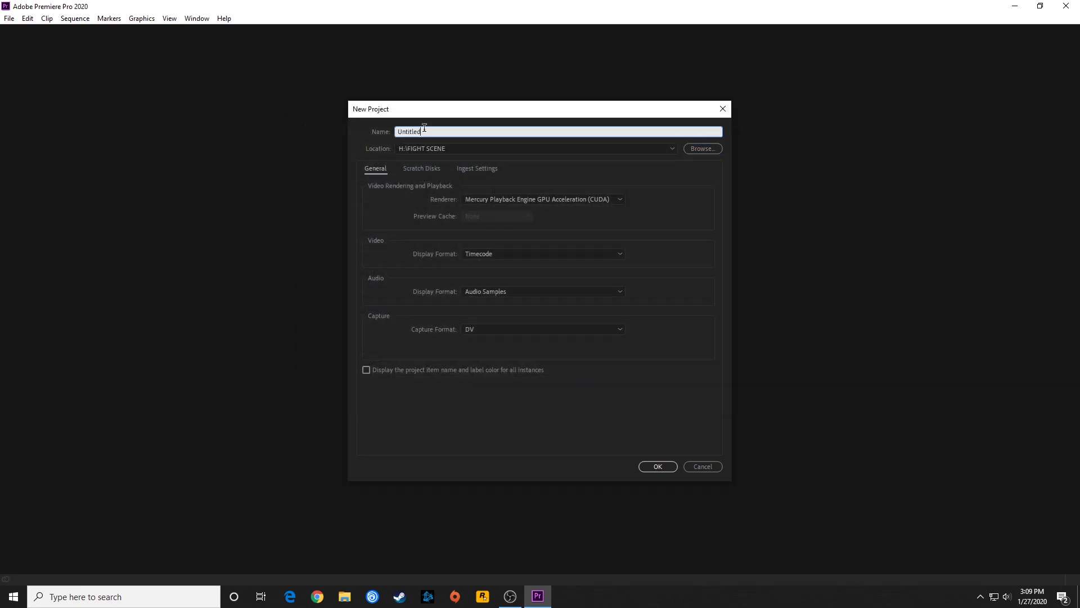
{"action": "left_click_drag", "start_coordinate": [424, 128], "coordinate": [300, 136]}
{"action": "type", "text": "FIGHT SCENE PROJECT"}
{"action": "key", "text": "Return"}
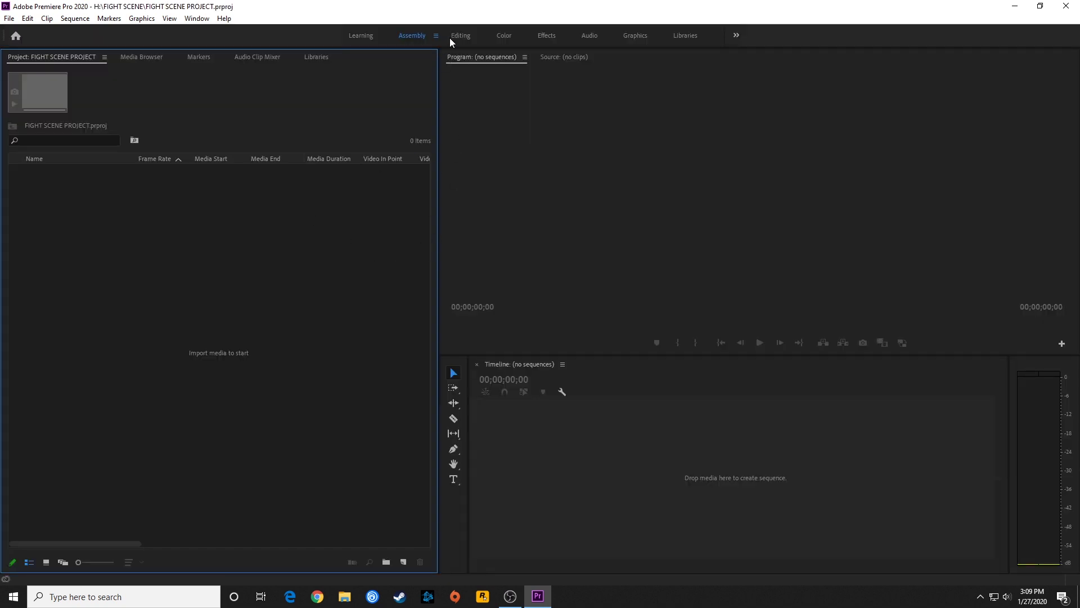
Step: View the Editing workspace, return to Assembly, and check its Source and Program monitors
{"action": "left_click", "coordinate": [459, 36]}
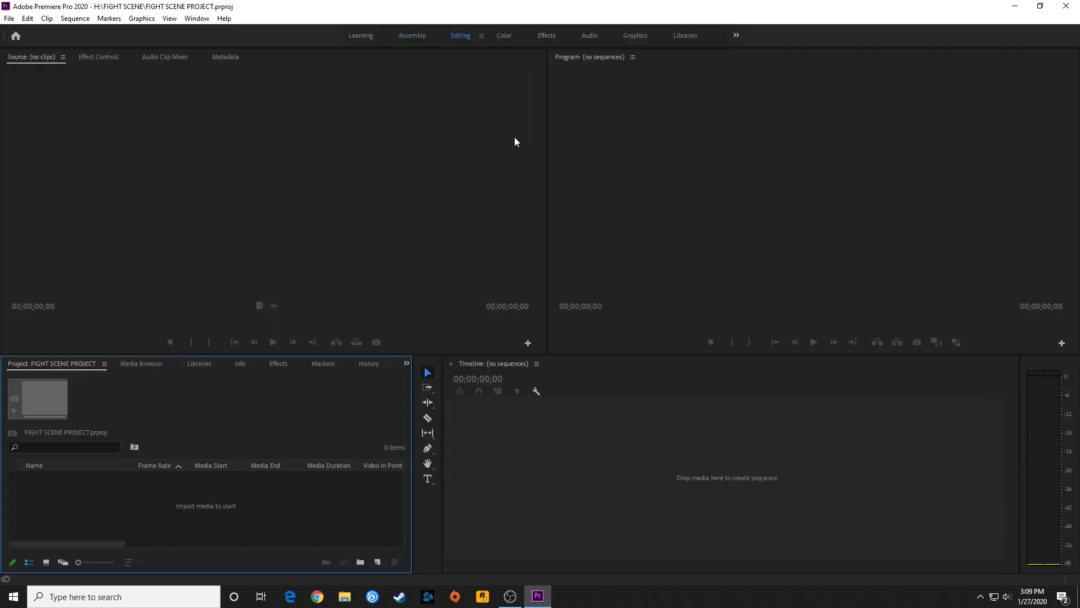
{"action": "left_click", "coordinate": [413, 36]}
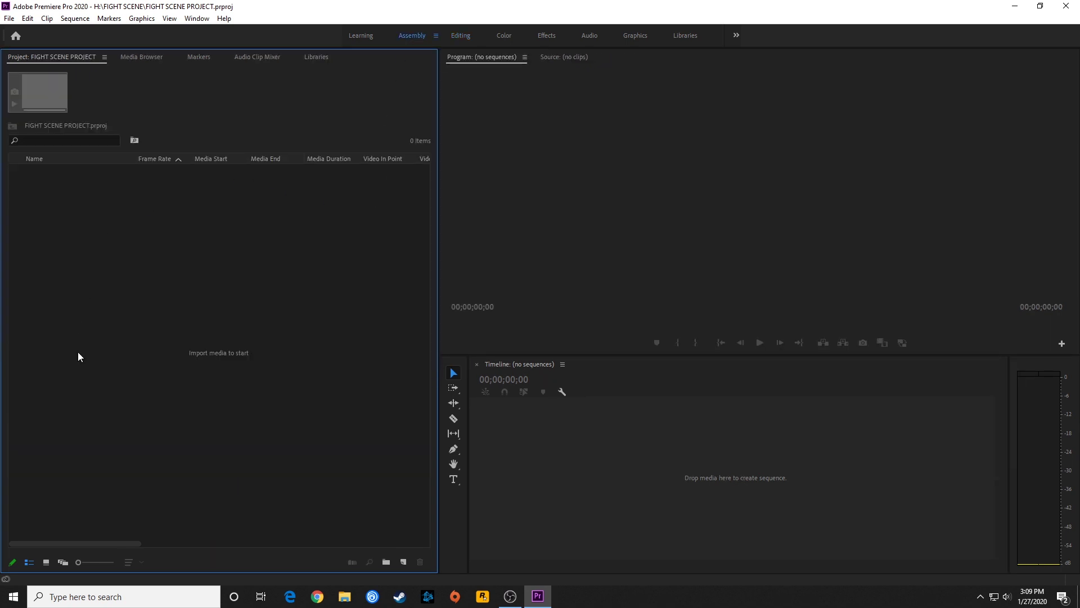
{"action": "left_click", "coordinate": [554, 61]}
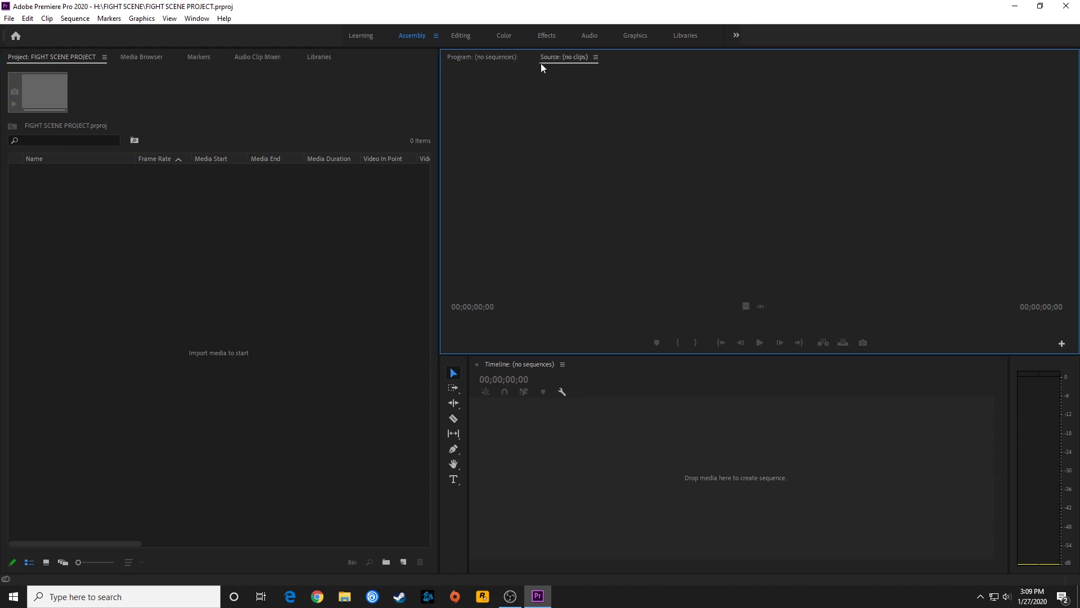
{"action": "left_click", "coordinate": [493, 60]}
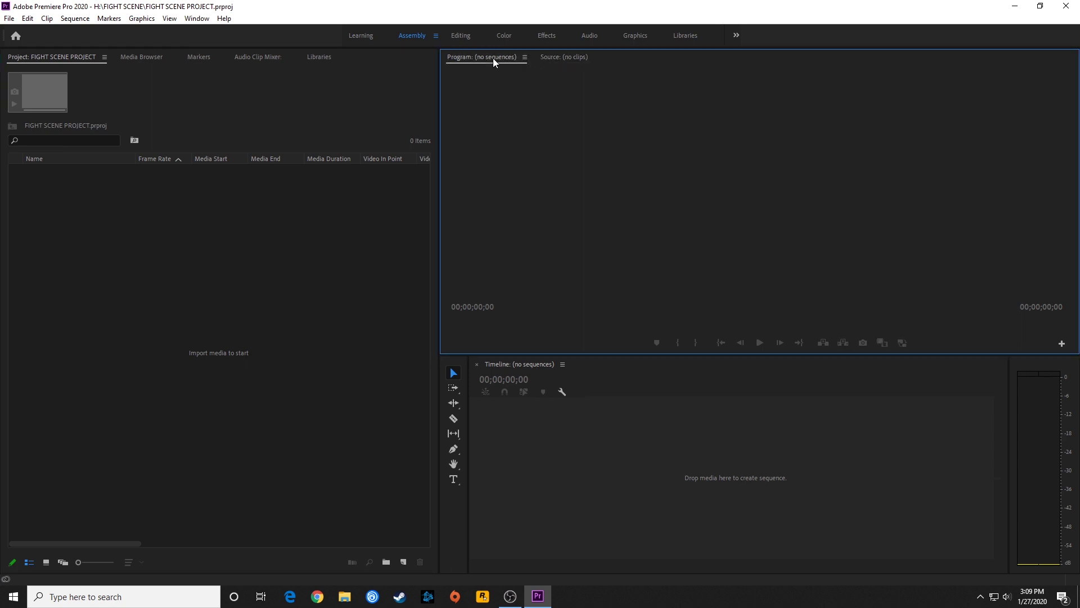
Step: Delete 1 T1.mov from the FIGHT SCENE folder and import all the remaining .mov clips into the project
{"action": "double_click", "coordinate": [261, 266]}
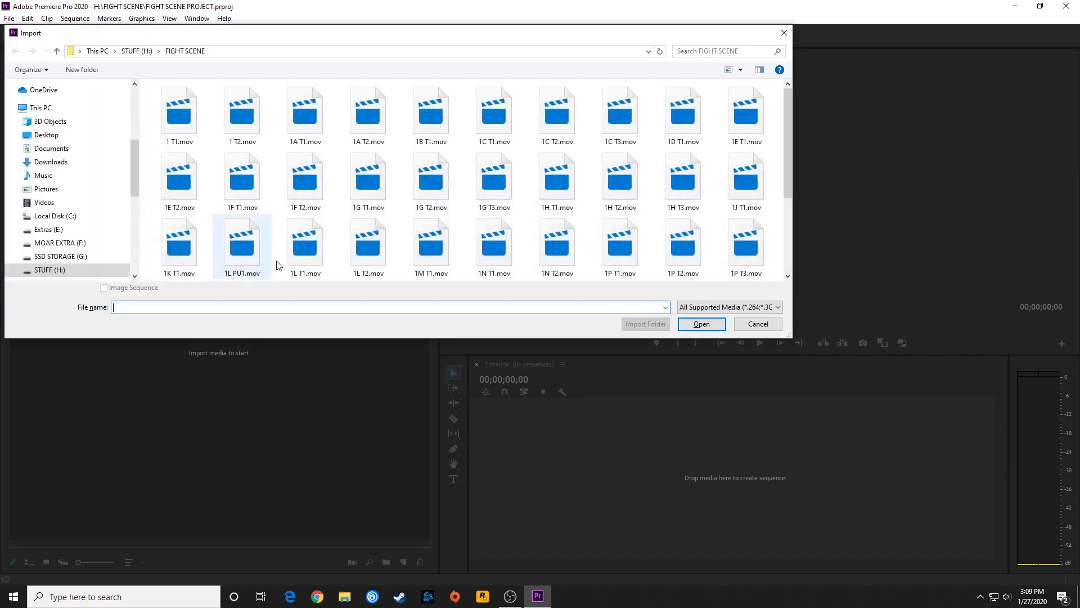
{"action": "left_click_drag", "start_coordinate": [802, 373], "coordinate": [847, 512]}
{"action": "left_click", "coordinate": [179, 116]}
{"action": "key", "text": "Delete"}
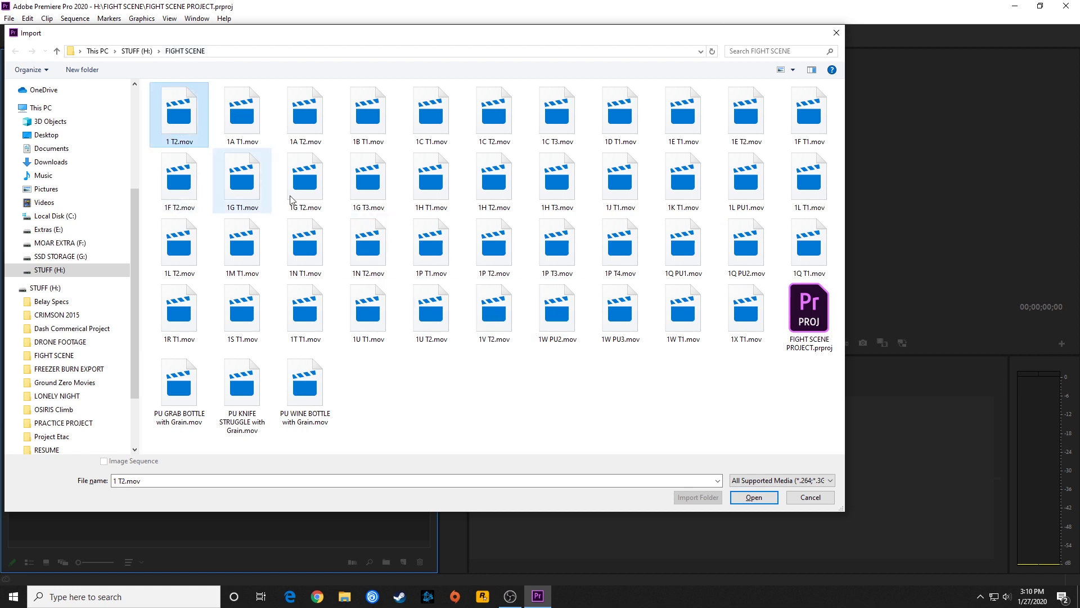
{"action": "key", "text": "ctrl+a"}
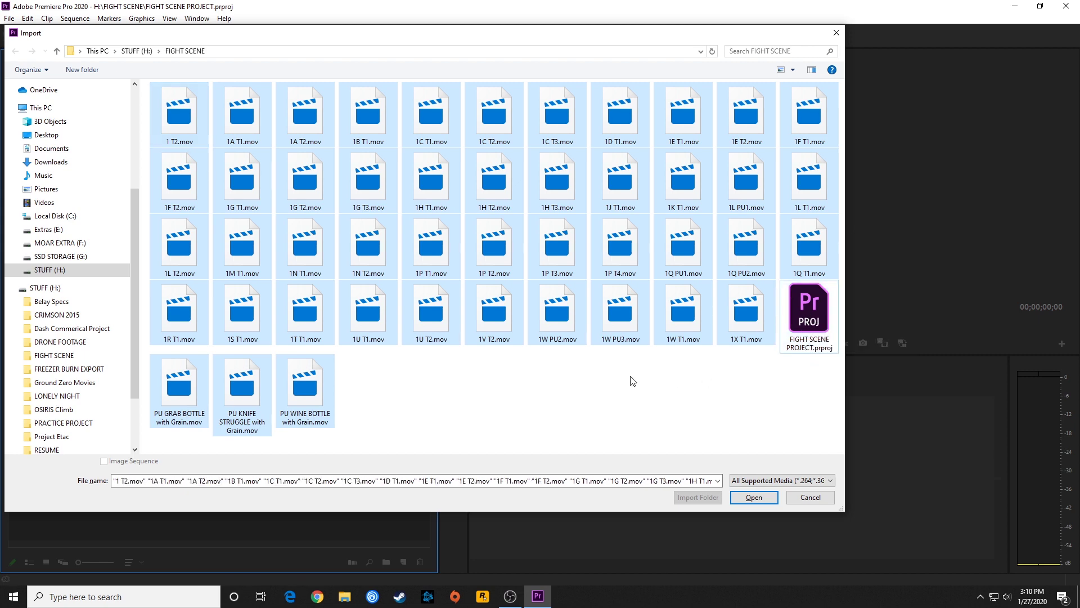
{"action": "left_click", "coordinate": [753, 496]}
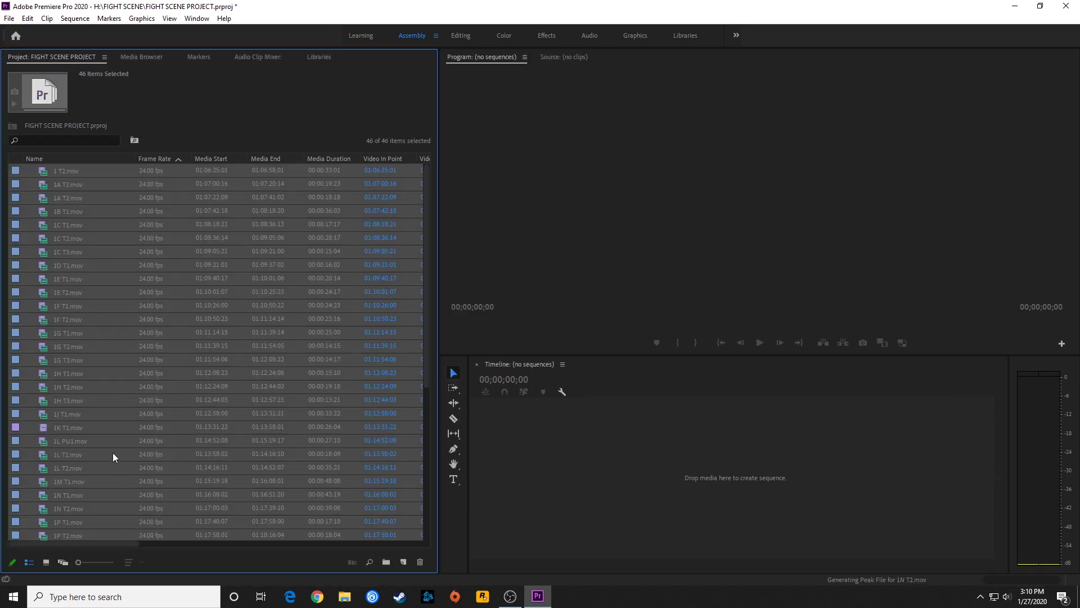
{"action": "left_click", "coordinate": [68, 198]}
{"action": "left_click", "coordinate": [66, 174]}
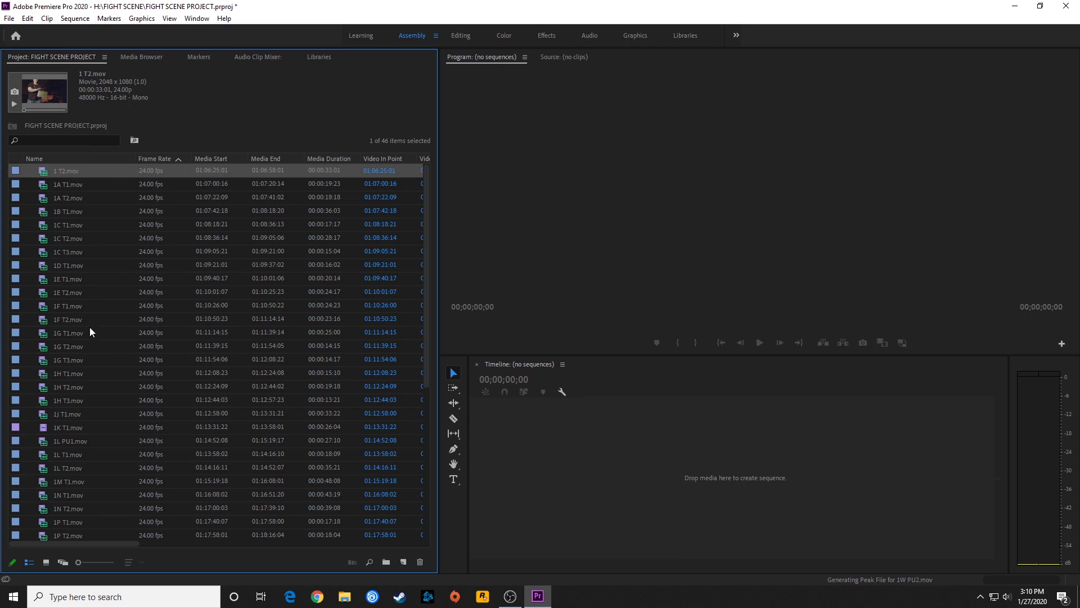
{"action": "scroll", "coordinate": [89, 326], "scroll_direction": "down", "scroll_amount": 1}
{"action": "scroll", "coordinate": [89, 326], "scroll_direction": "down", "scroll_amount": 4}
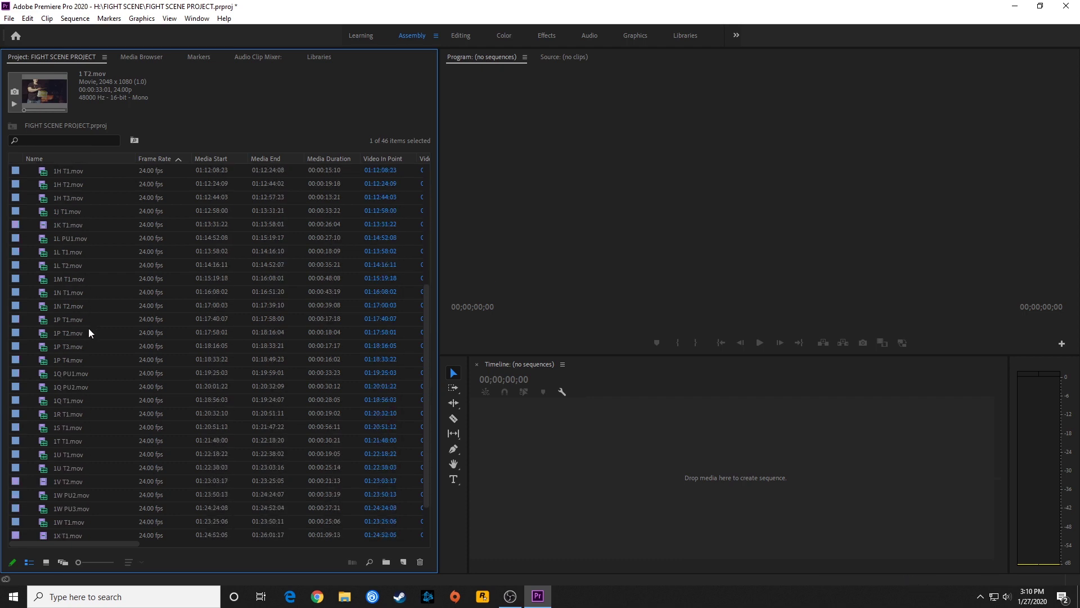
{"action": "scroll", "coordinate": [88, 343], "scroll_direction": "up", "scroll_amount": 5}
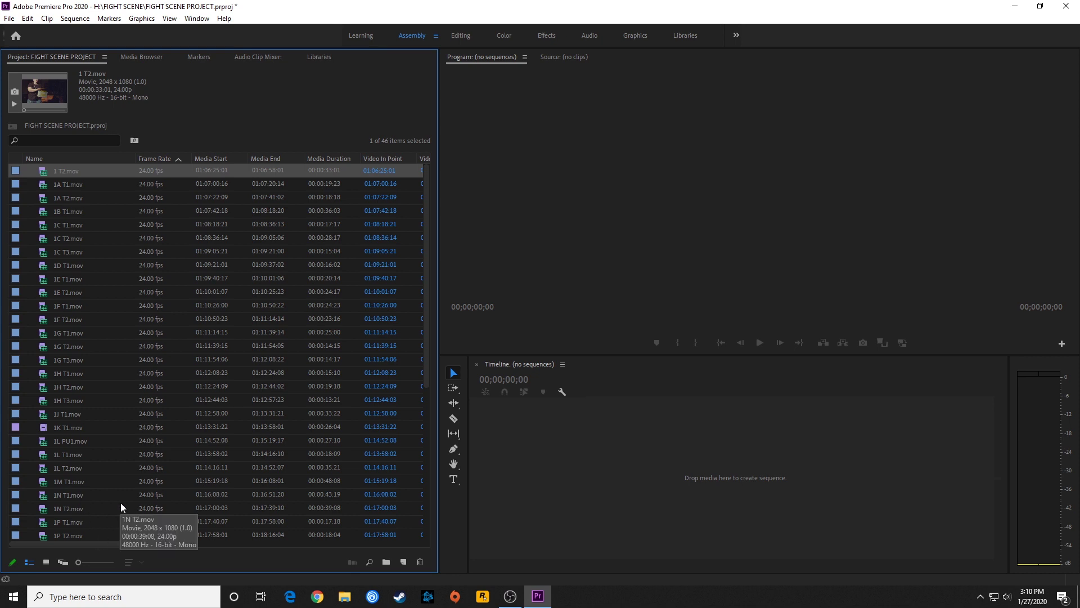
Step: Put all imported clips into a new bin named SCENE 01 and collapse it
{"action": "key", "text": "ctrl+a"}
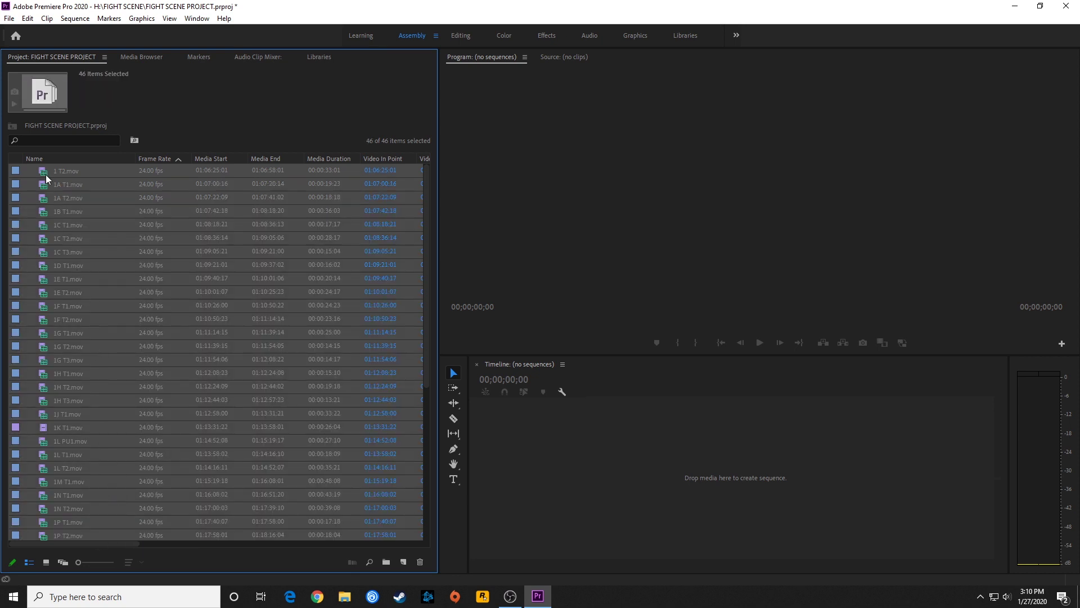
{"action": "left_click_drag", "start_coordinate": [46, 174], "coordinate": [386, 562]}
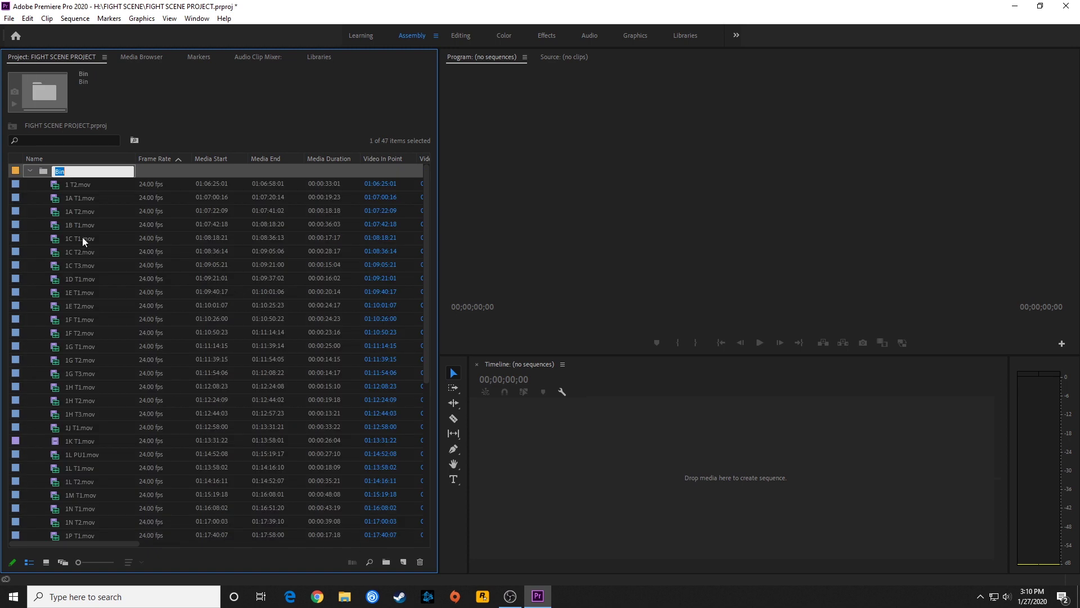
{"action": "type", "text": "SCENE"}
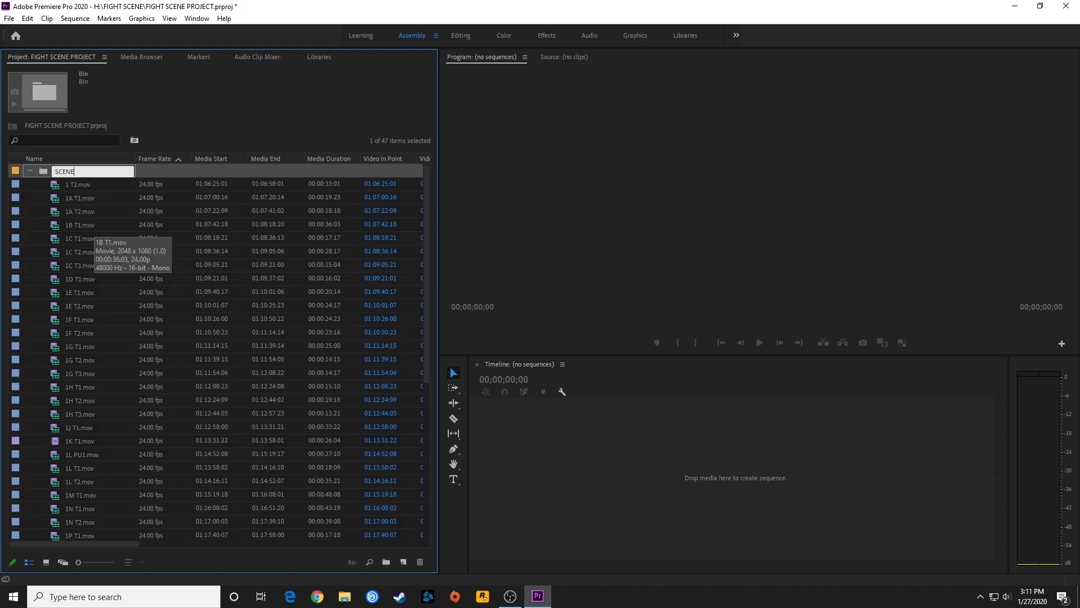
{"action": "type", "text": " 01"}
{"action": "key", "text": "Return"}
{"action": "key", "text": "Left"}
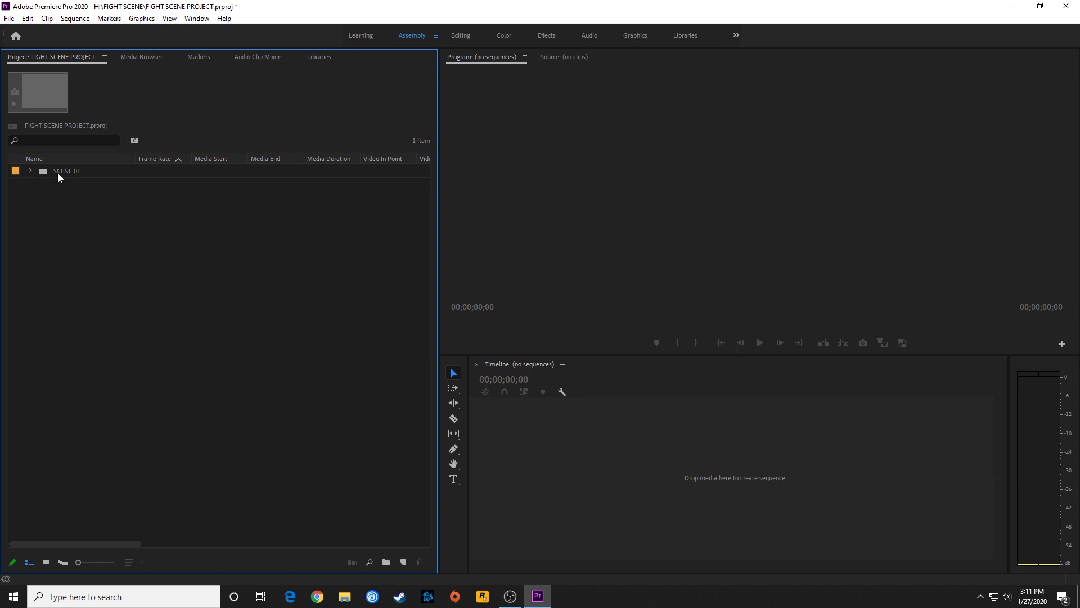
Step: Create a sequence from 1 T2.mov in the SCENE 01 bin and remove the clip from its timeline
{"action": "left_click", "coordinate": [29, 172]}
{"action": "left_click", "coordinate": [57, 183]}
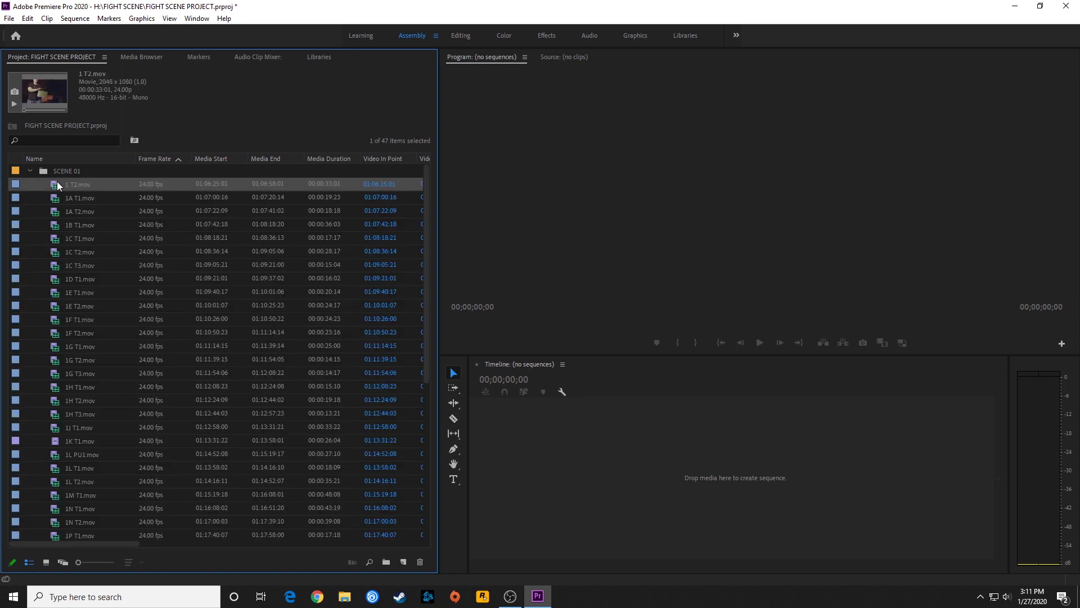
{"action": "left_click_drag", "start_coordinate": [56, 183], "coordinate": [663, 498]}
{"action": "key", "text": "Delete"}
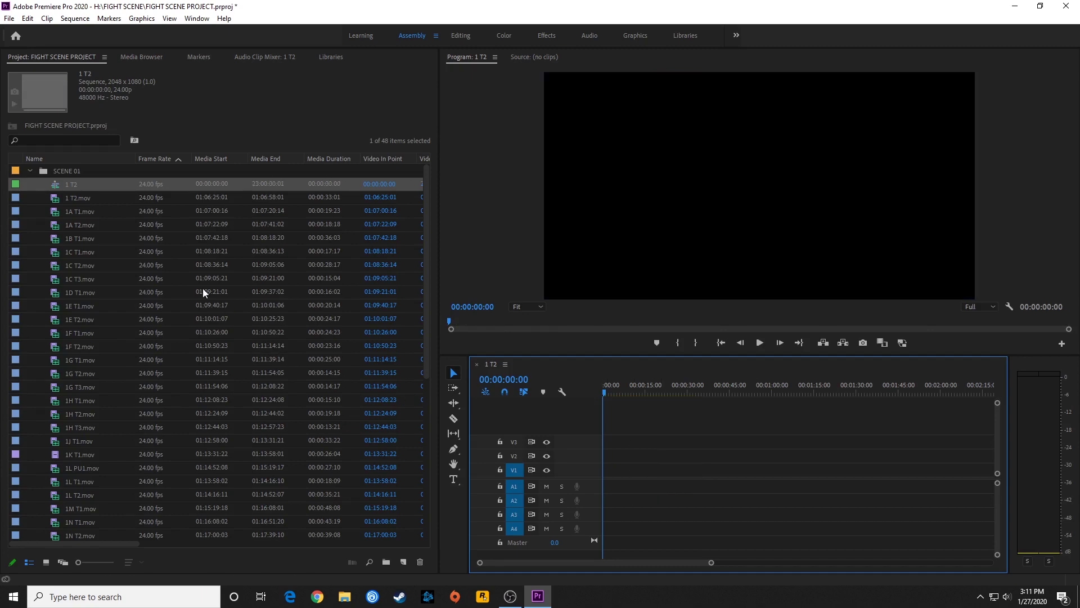
Step: Rename the 1 T2 sequence as SCENE 01 EDIT
{"action": "left_click", "coordinate": [79, 189]}
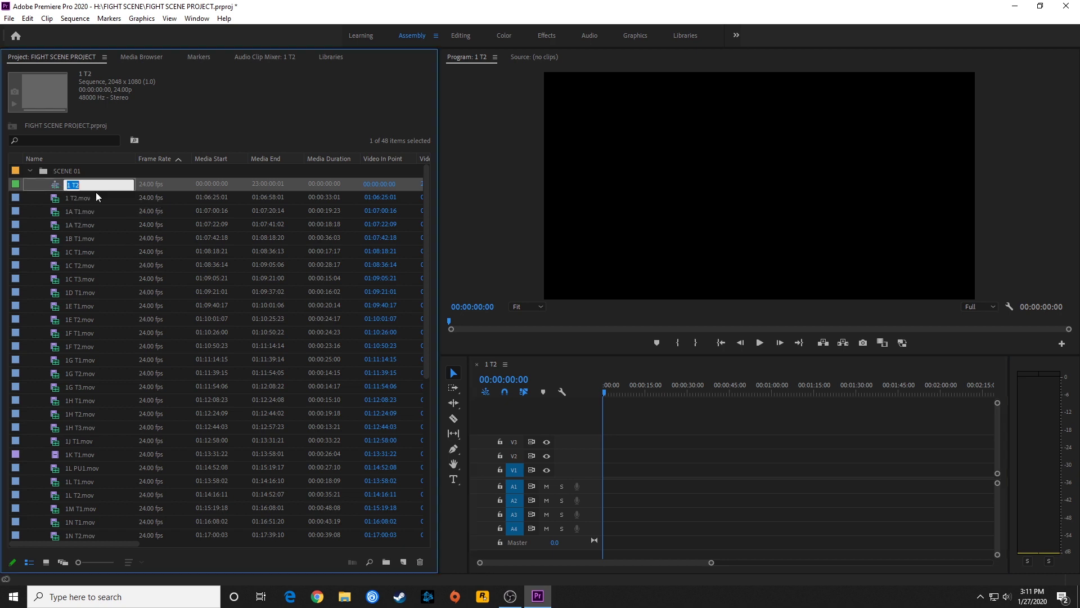
{"action": "type", "text": "SC"}
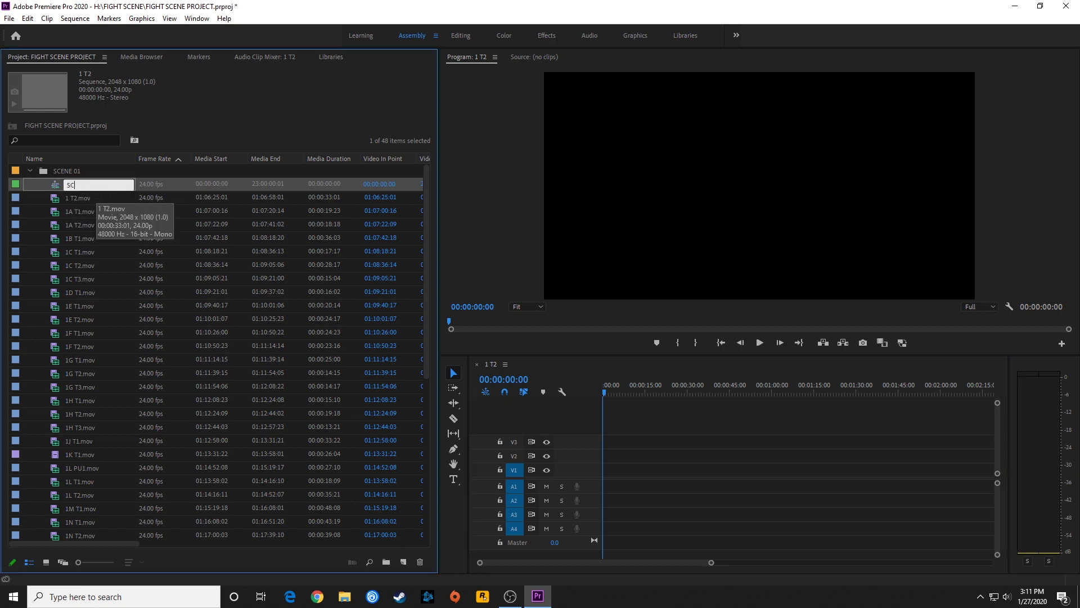
{"action": "type", "text": "ENE 01 EDIT"}
{"action": "key", "text": "Return"}
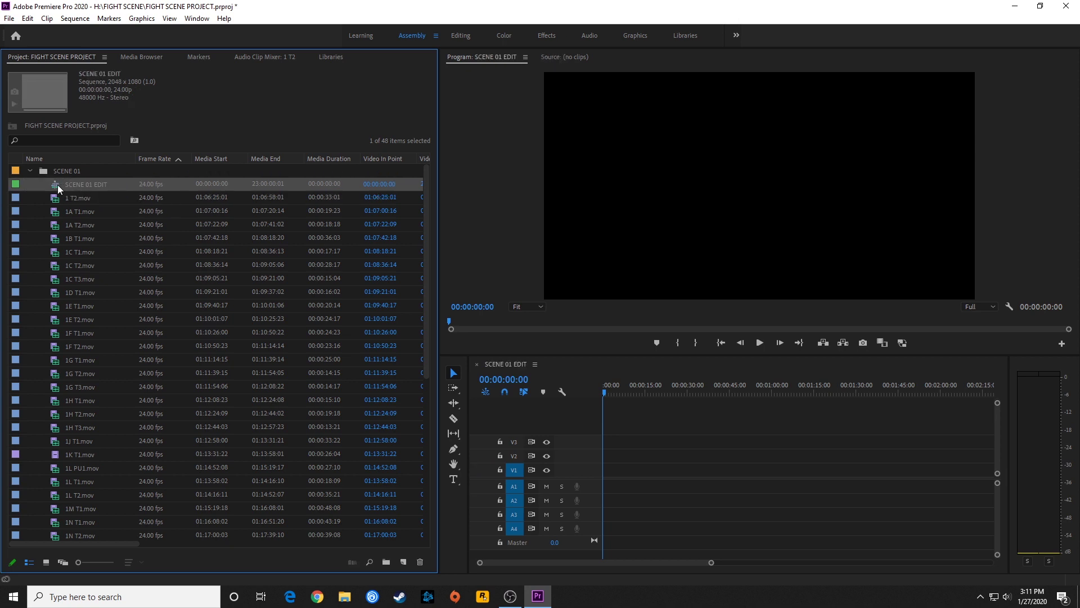
Step: Move the SCENE 01 EDIT sequence out of the bin to the project's top level and collapse the SCENE 01 bin
{"action": "left_click_drag", "start_coordinate": [27, 185], "coordinate": [28, 190]}
{"action": "left_click", "coordinate": [30, 171]}
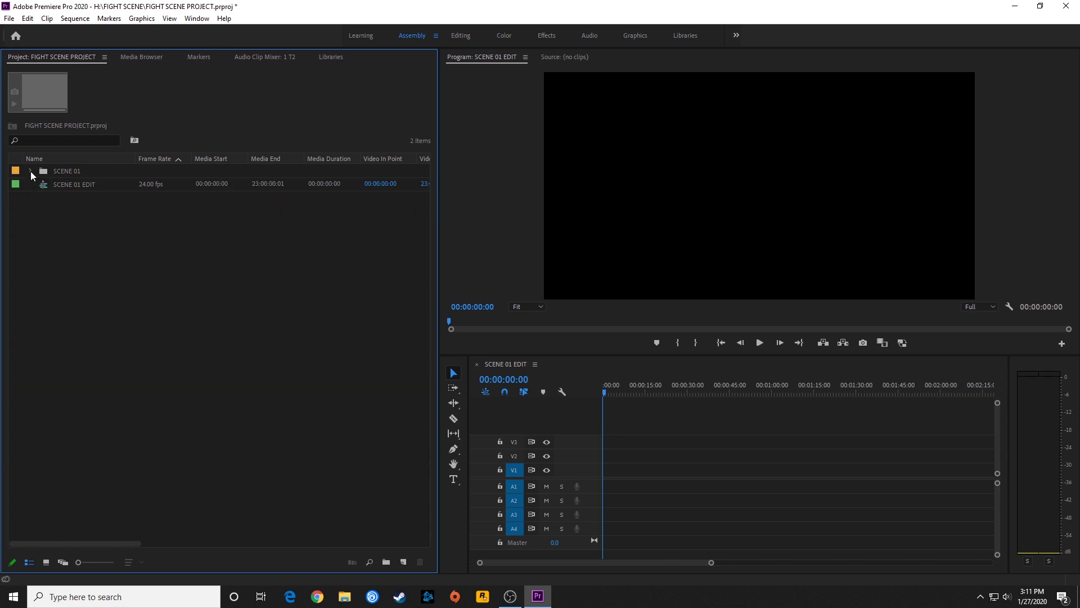
{"action": "left_click", "coordinate": [43, 189]}
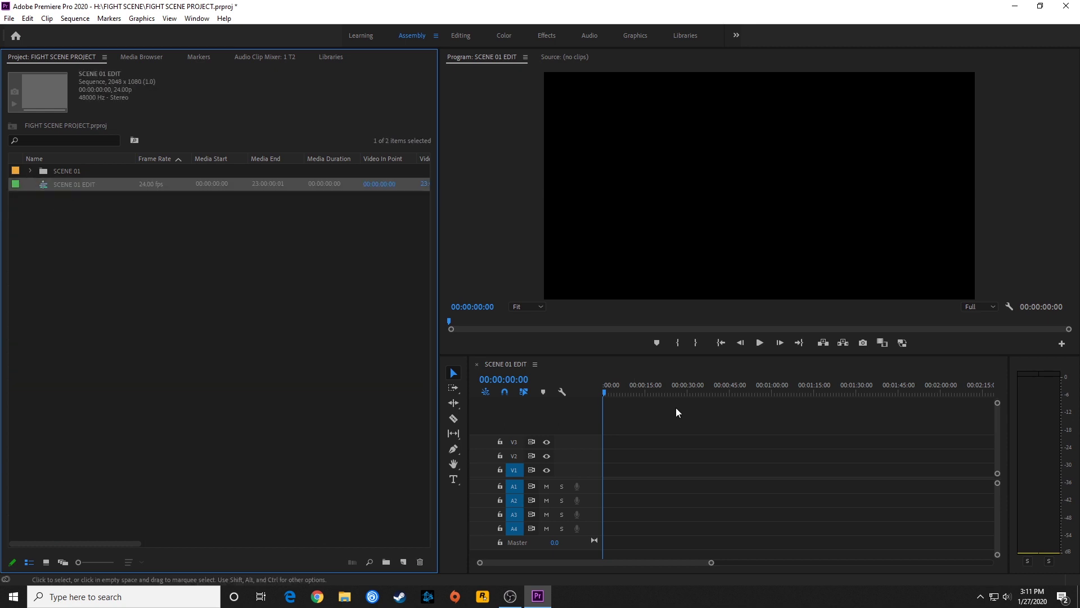
Step: Open the SCENE 01 bin in its own tab, check the main project contents, and return to the bin
{"action": "double_click", "coordinate": [42, 171]}
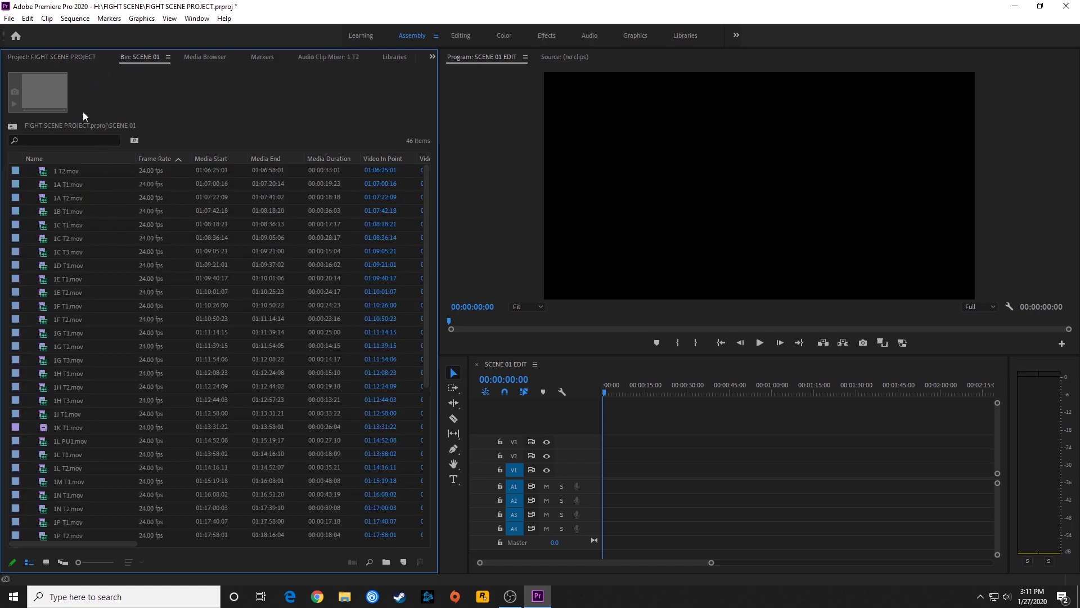
{"action": "left_click", "coordinate": [72, 56]}
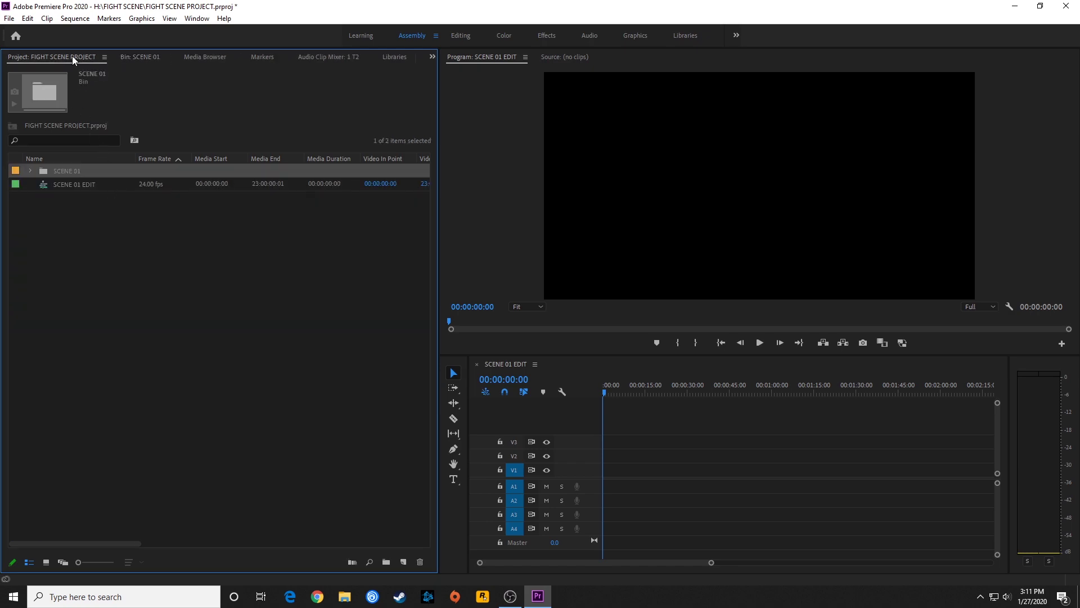
{"action": "left_click", "coordinate": [137, 57]}
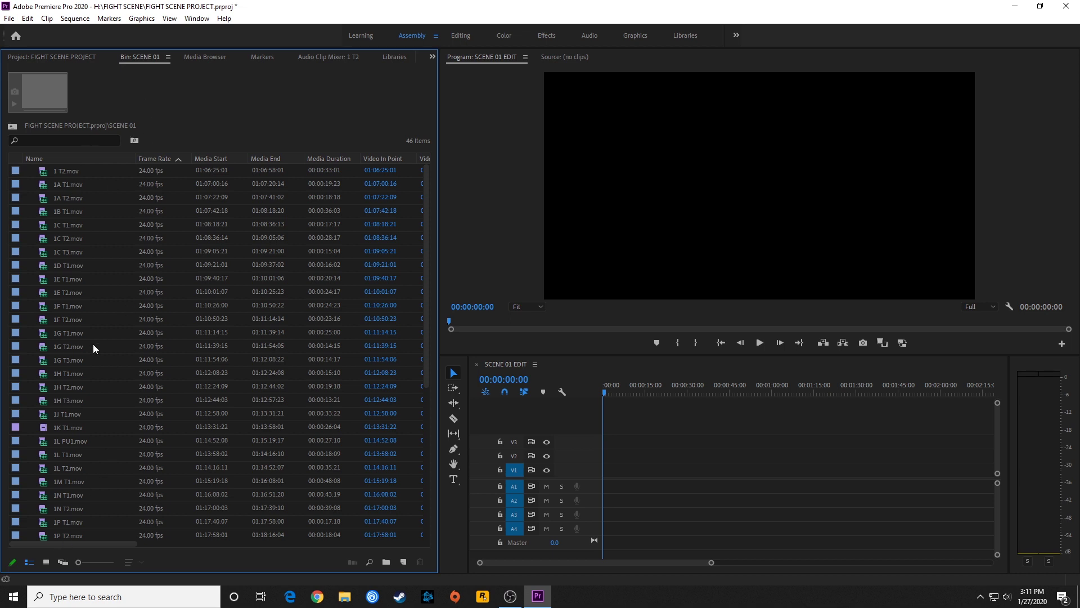
Step: Show the SCENE 01 clips as thumbnails and arrange them by List View Sort
{"action": "left_click", "coordinate": [46, 563]}
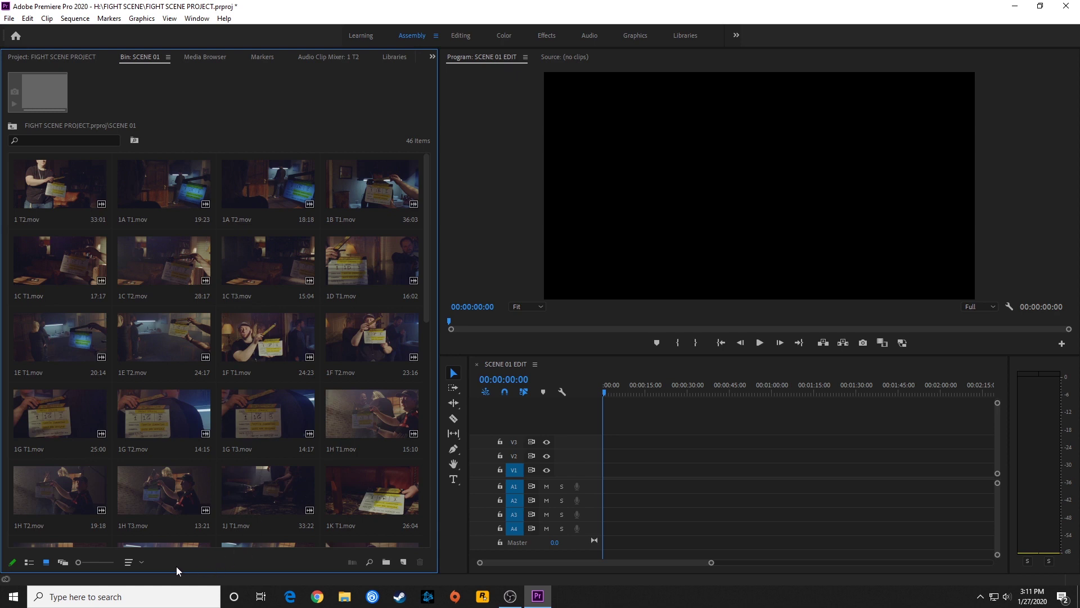
{"action": "left_click", "coordinate": [135, 562]}
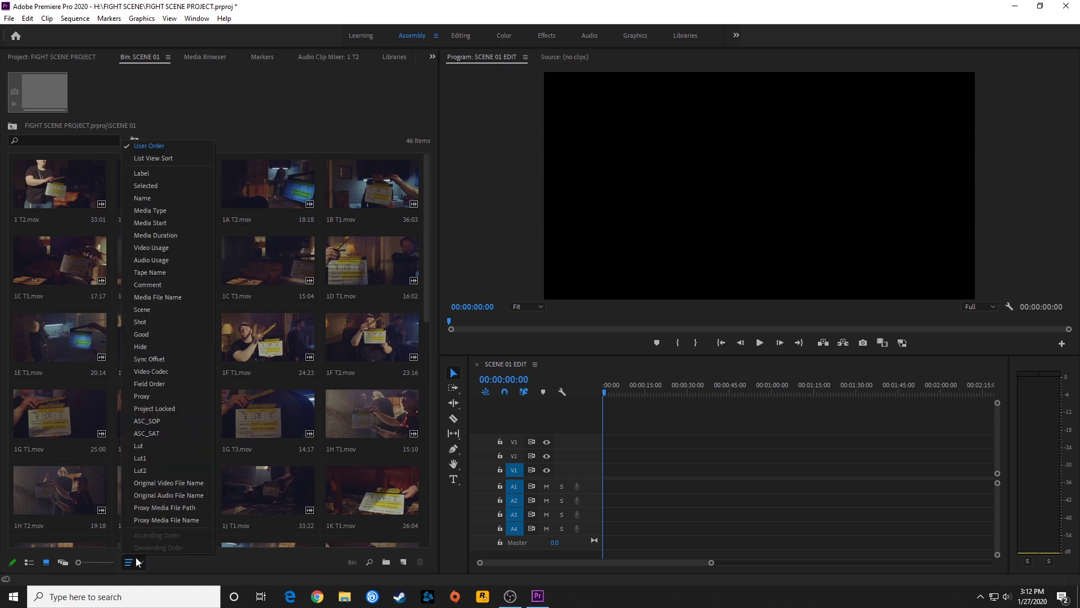
{"action": "left_click", "coordinate": [165, 160]}
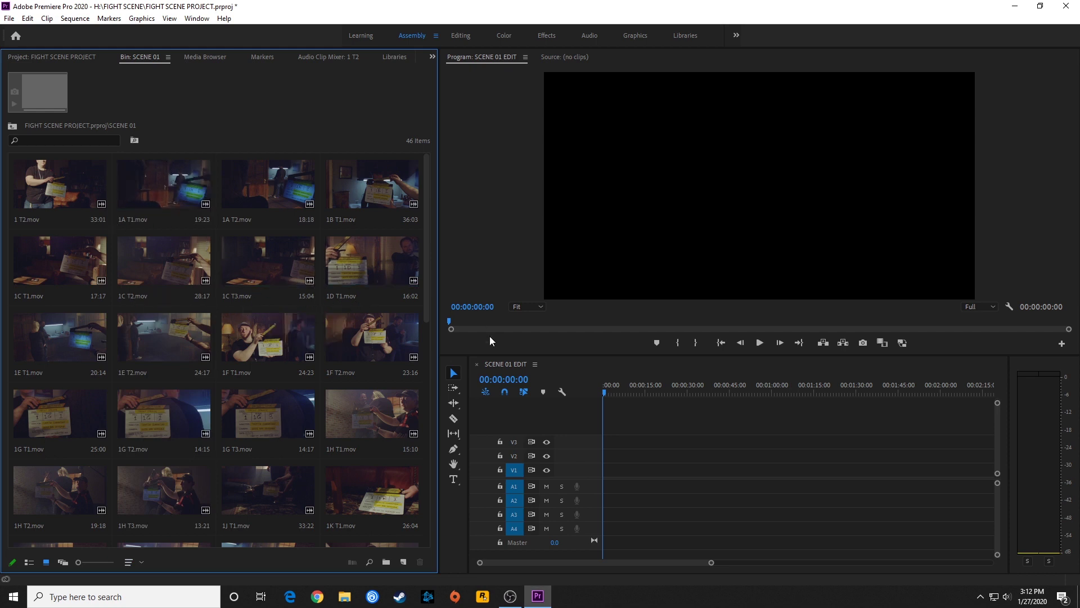
{"action": "left_click", "coordinate": [450, 367]}
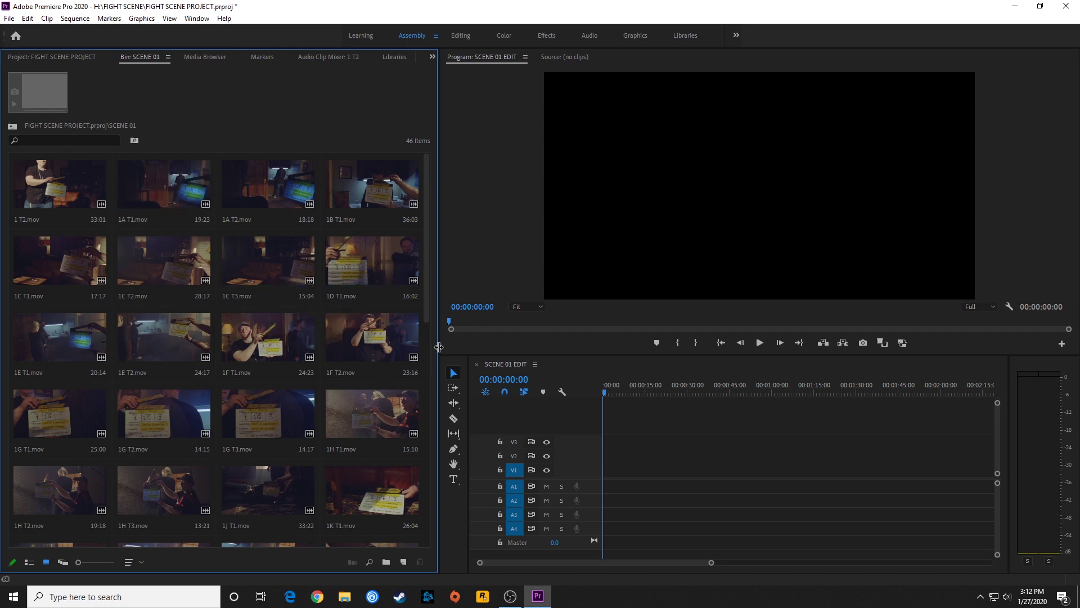
Step: Enlarge the clip thumbnails in the SCENE 01 bin and open 1 T2.mov in the Source monitor
{"action": "left_click", "coordinate": [80, 564]}
{"action": "left_click_drag", "start_coordinate": [81, 563], "coordinate": [96, 563]}
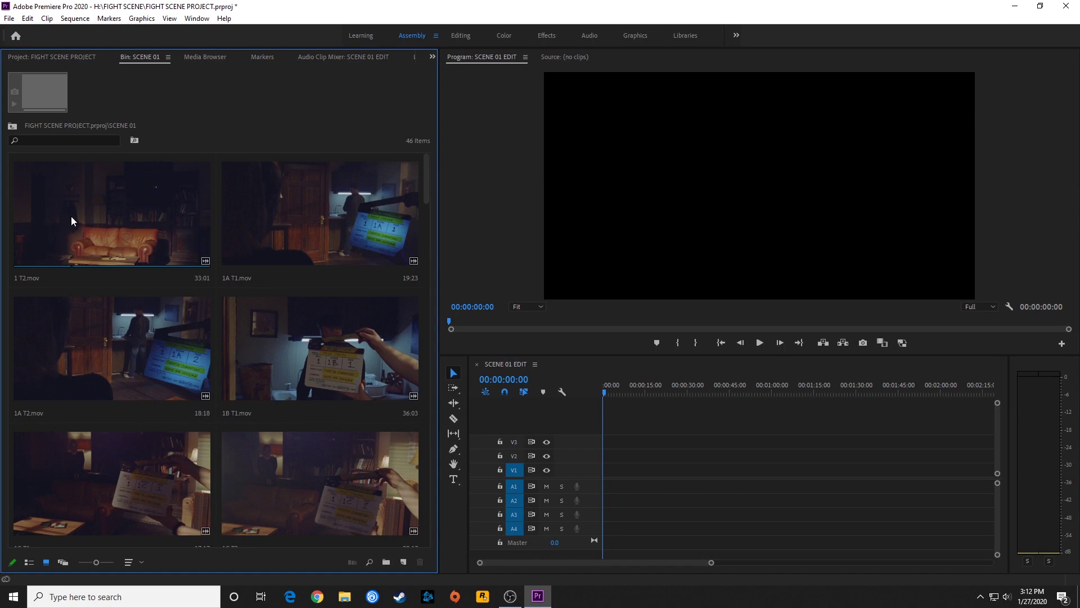
{"action": "left_click", "coordinate": [122, 233]}
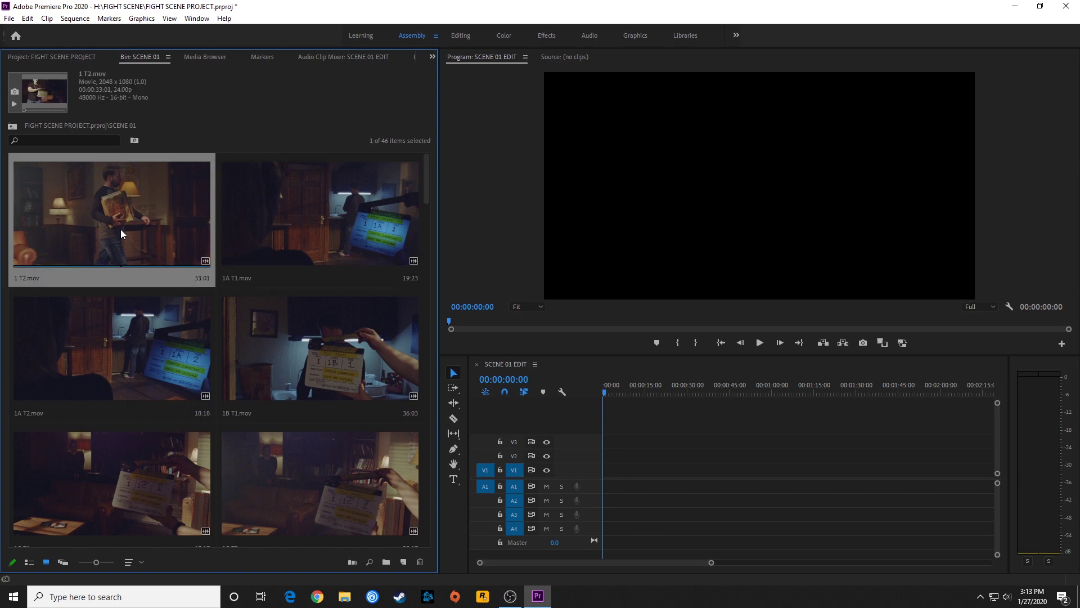
{"action": "double_click", "coordinate": [121, 228]}
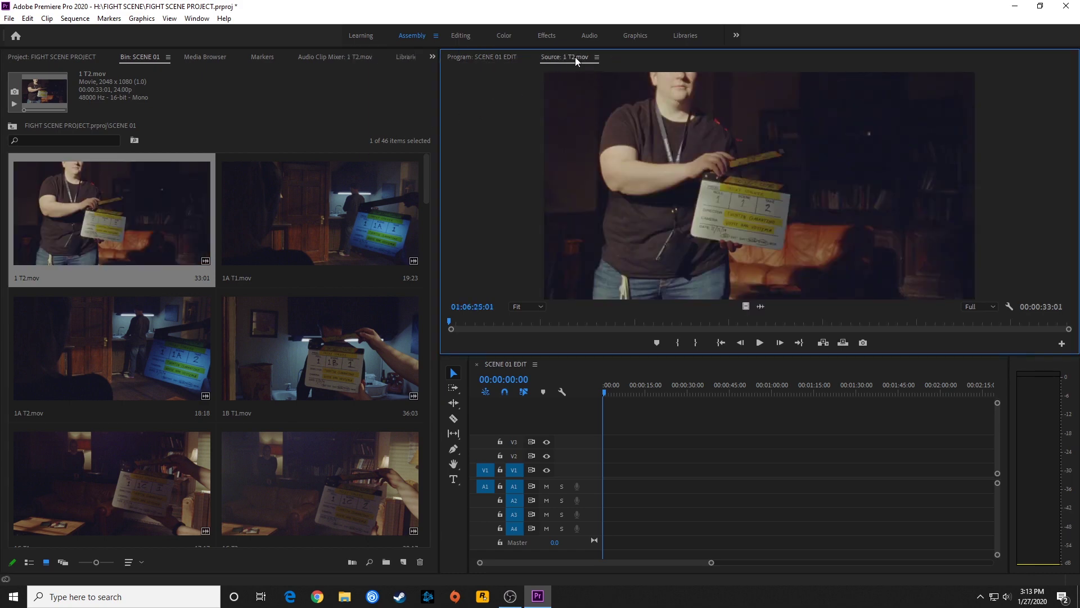
{"action": "left_click", "coordinate": [496, 58]}
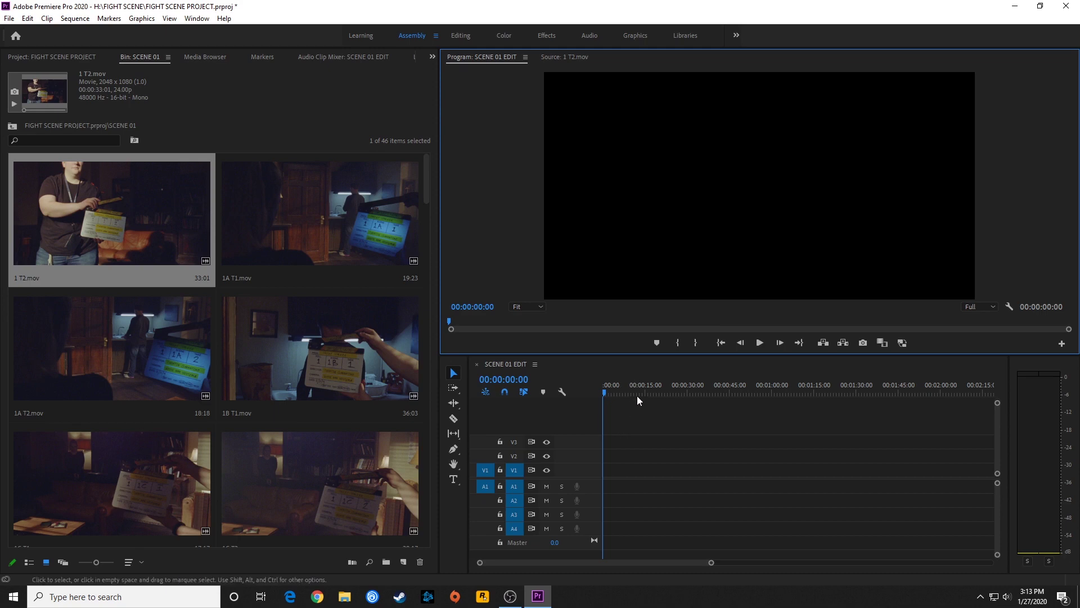
{"action": "left_click", "coordinate": [555, 57]}
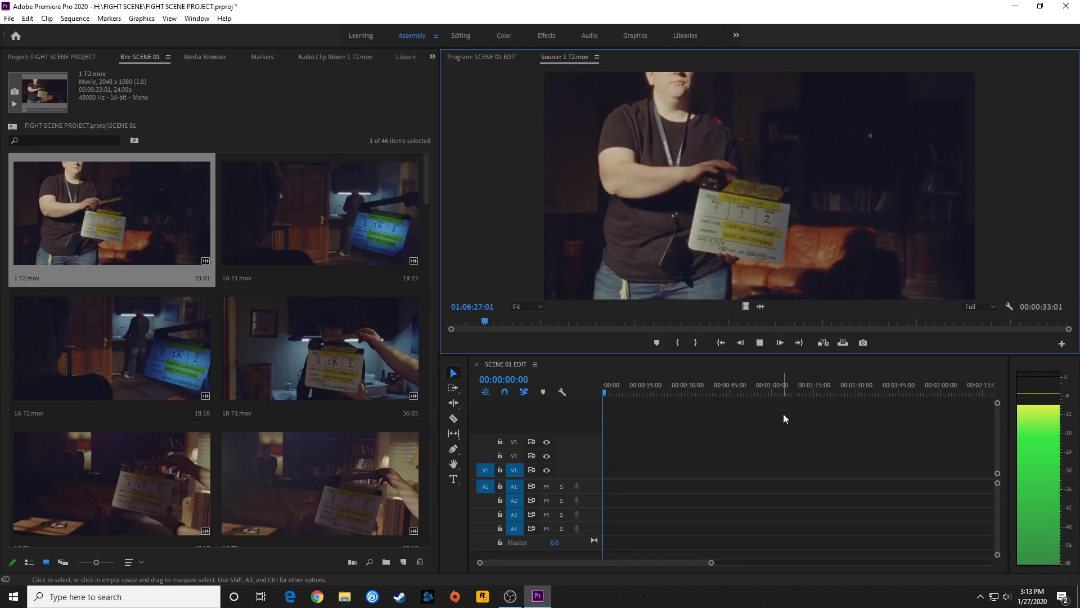
Step: Play through 1 T2.mov, go back to just before the action starts, and mark the In point at 01:06:32:10
{"action": "key", "text": "space"}
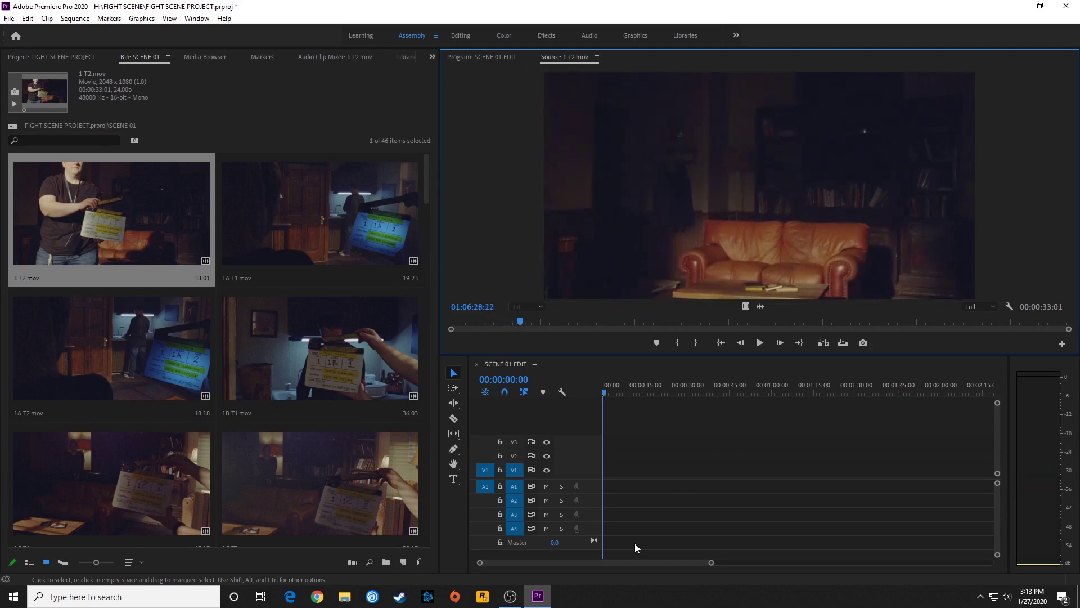
{"action": "key", "text": "space"}
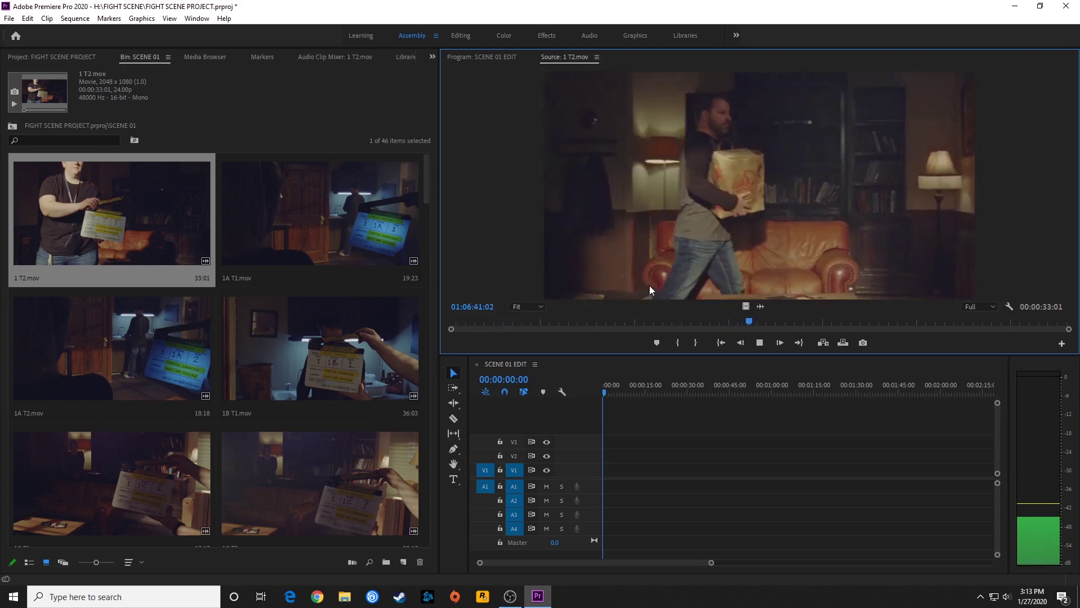
{"action": "key", "text": "space"}
{"action": "key", "text": "j"}
{"action": "key", "text": "j"}
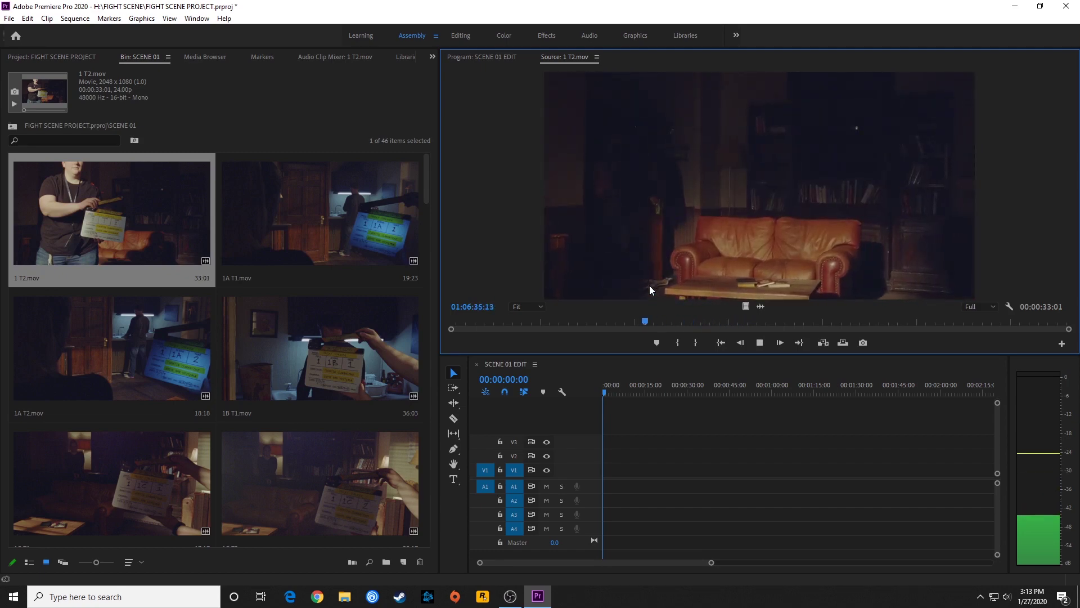
{"action": "key", "text": "k"}
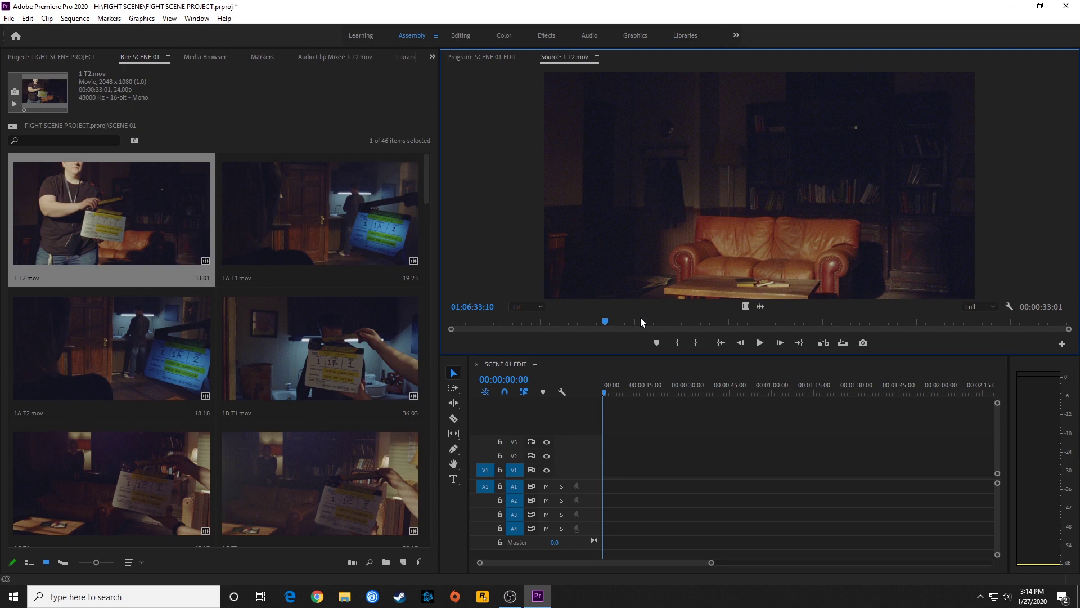
{"action": "type", "text": "-1."}
{"action": "key", "text": "Return"}
{"action": "key", "text": "o"}
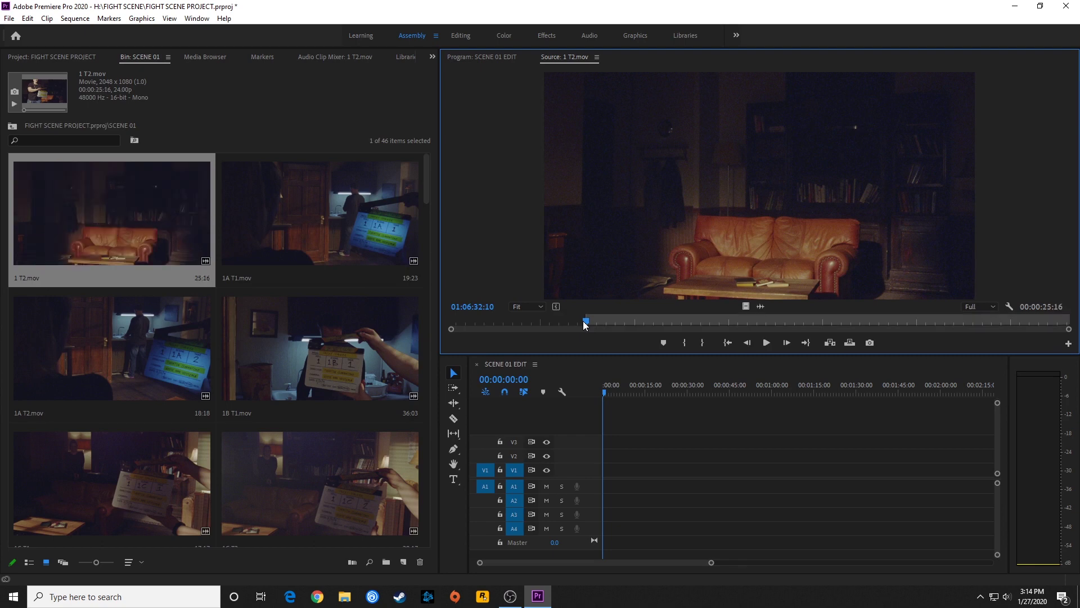
Step: Mark the Out point of 1 T2.mov at 01:06:54:04 and place the marked range at the start of the SCENE 01 EDIT timeline
{"action": "key", "text": "space"}
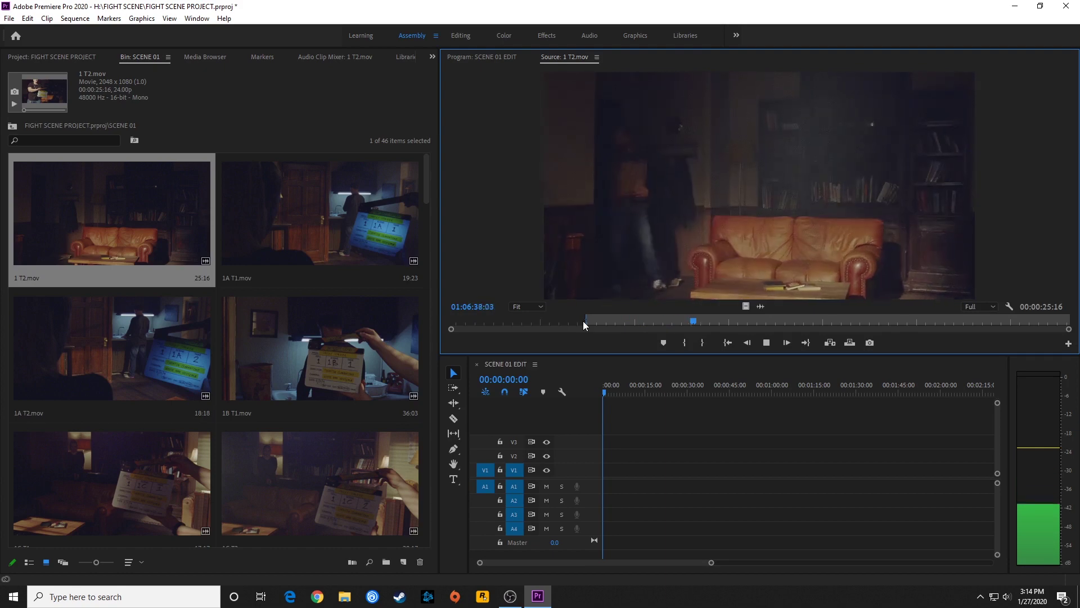
{"action": "key", "text": "space"}
{"action": "key", "text": "space"}
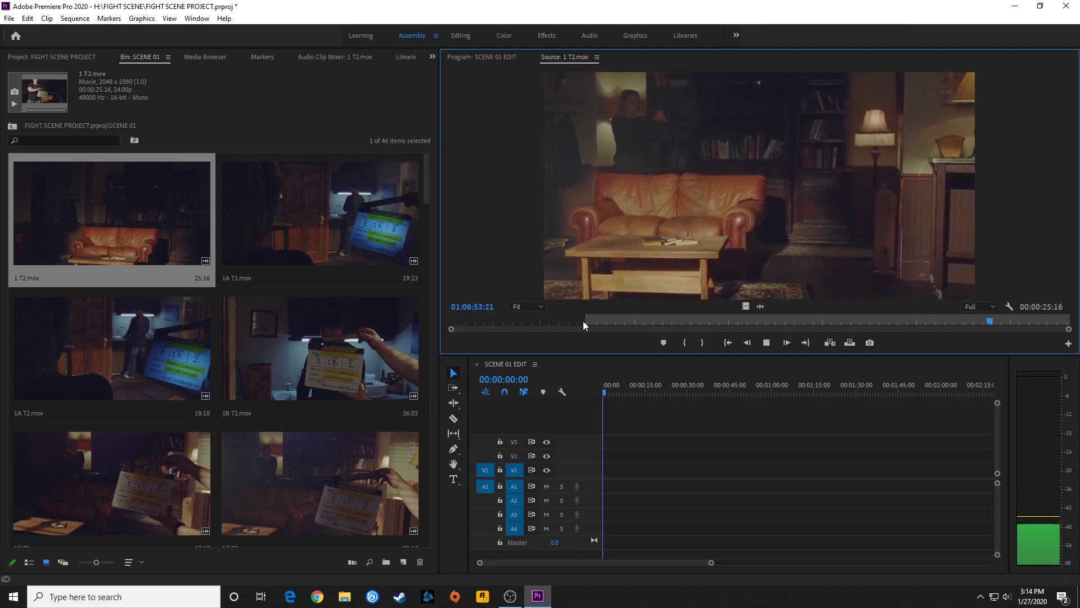
{"action": "key", "text": "space"}
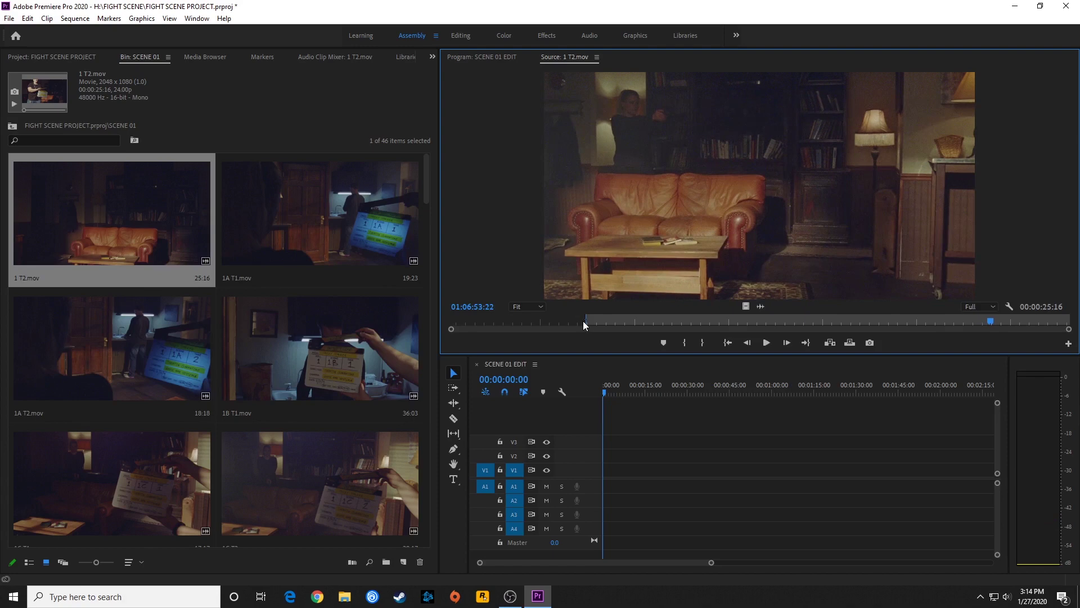
{"action": "key", "text": "j"}
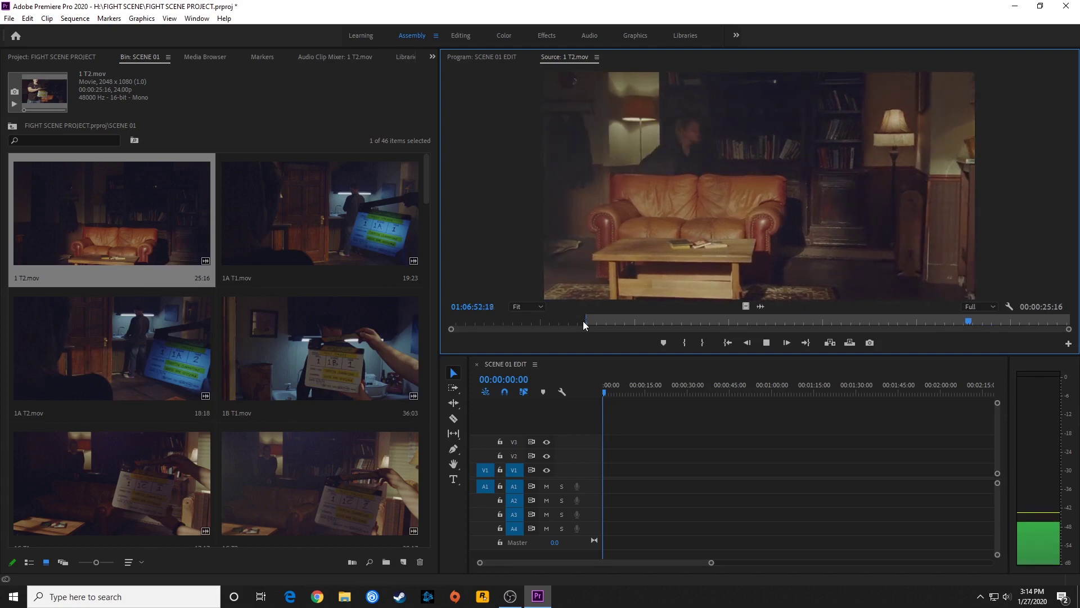
{"action": "key", "text": "k"}
{"action": "key", "text": "l"}
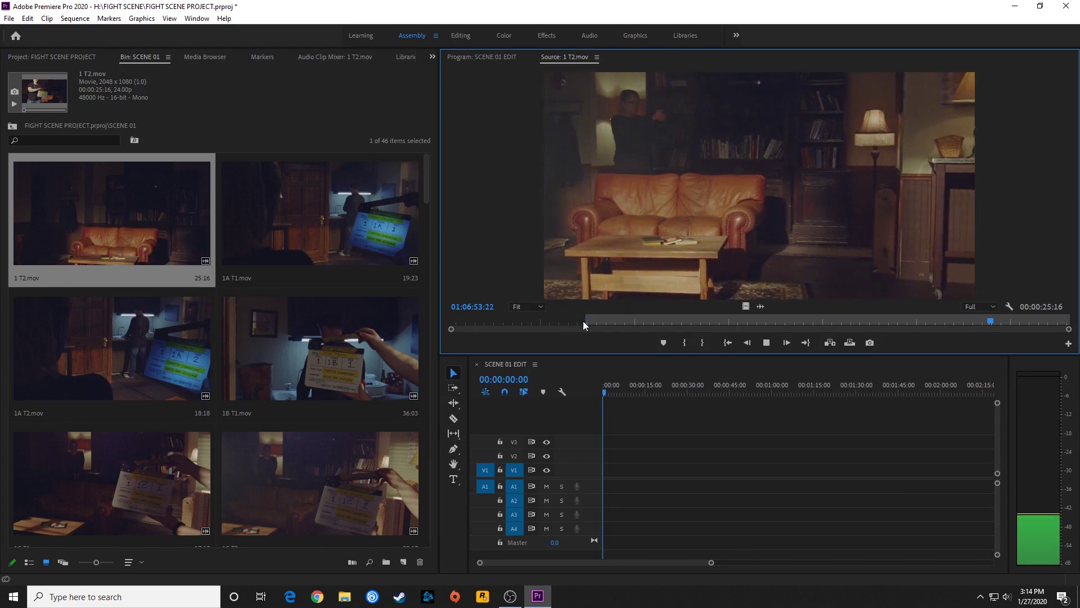
{"action": "key", "text": "k"}
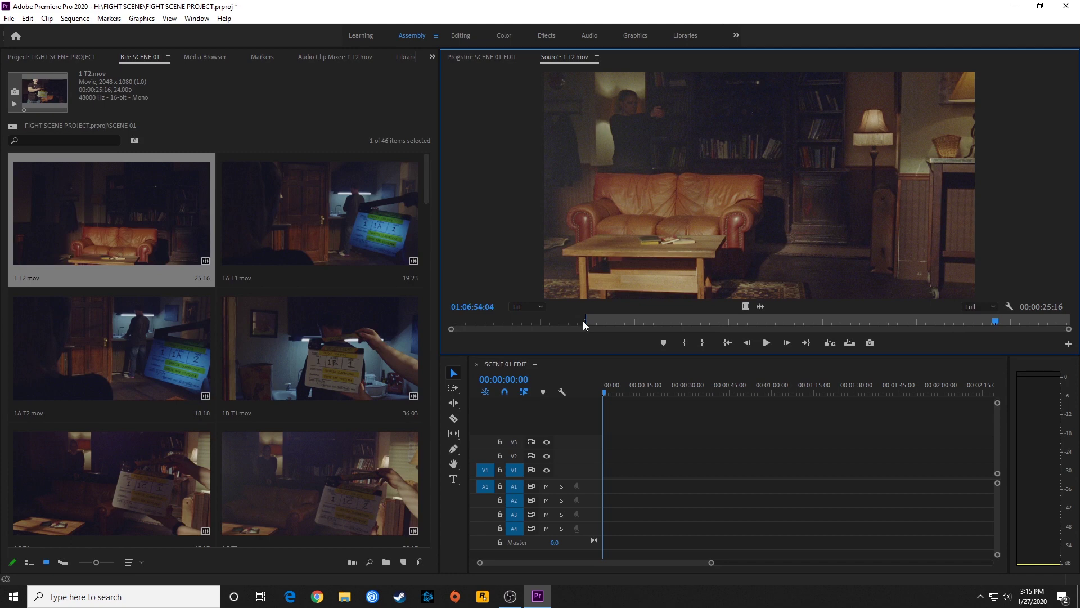
{"action": "key", "text": "o"}
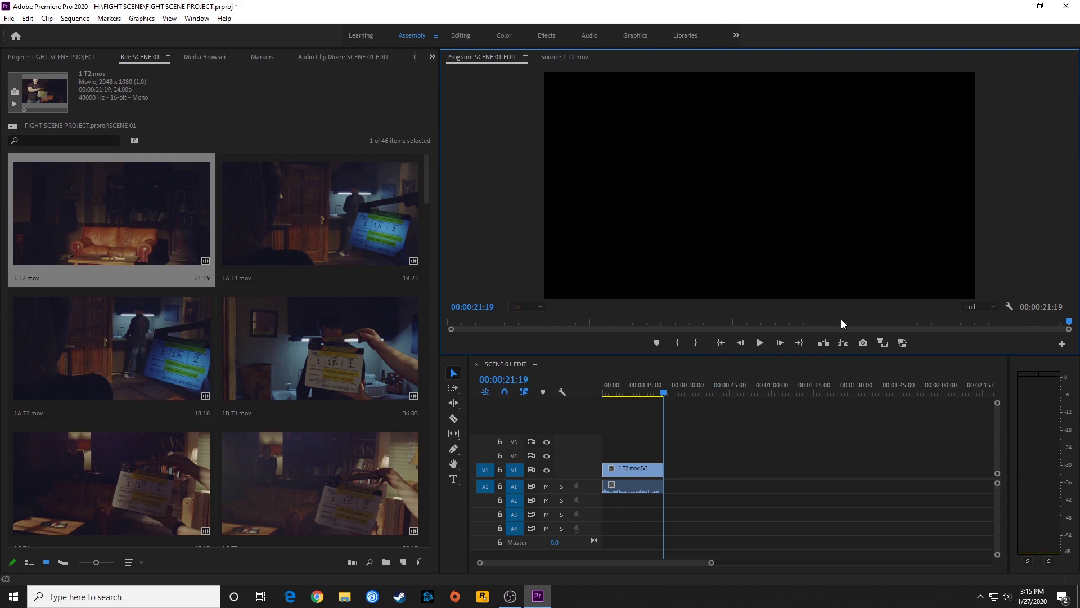
{"action": "key", "text": "shift+3"}
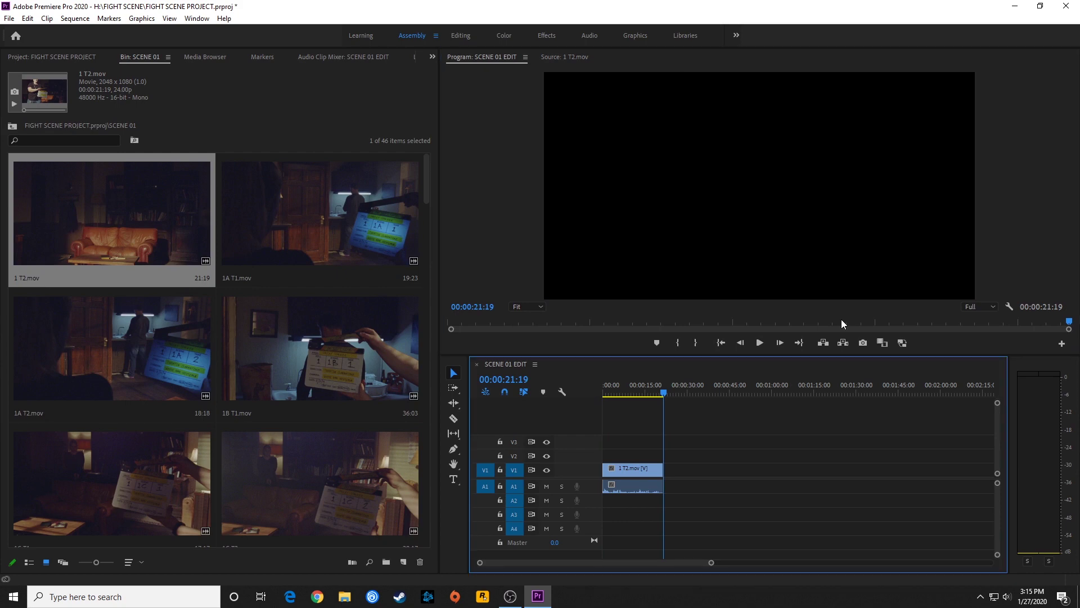
{"action": "key", "text": "space"}
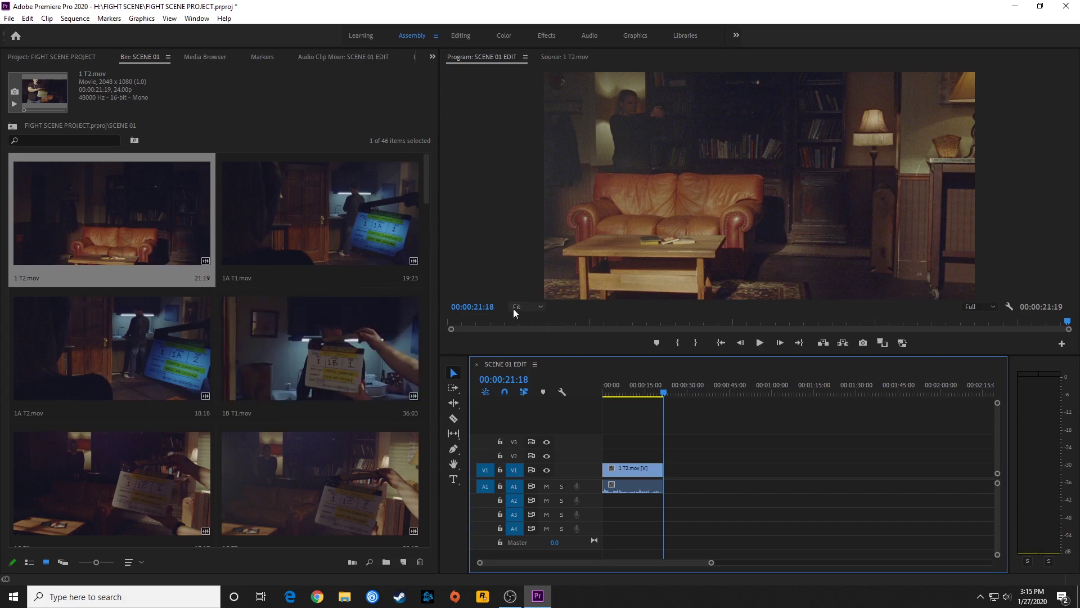
Step: Return to the SCENE 01 bin, select 1A T2.mov and open it in the Source monitor
{"action": "key", "text": "shift+1"}
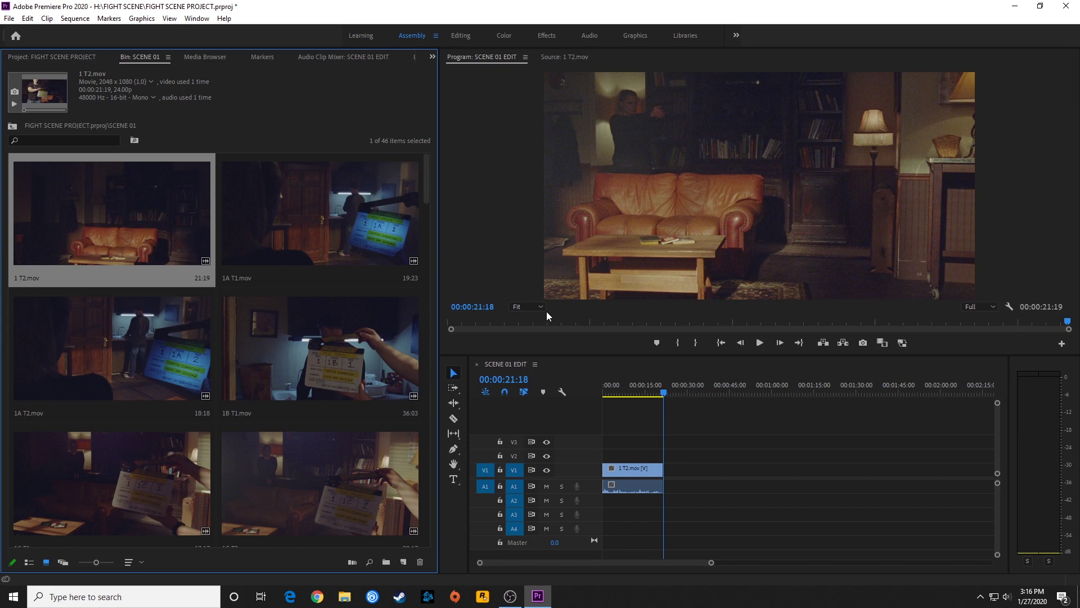
{"action": "key", "text": "Right"}
{"action": "key", "text": "Down"}
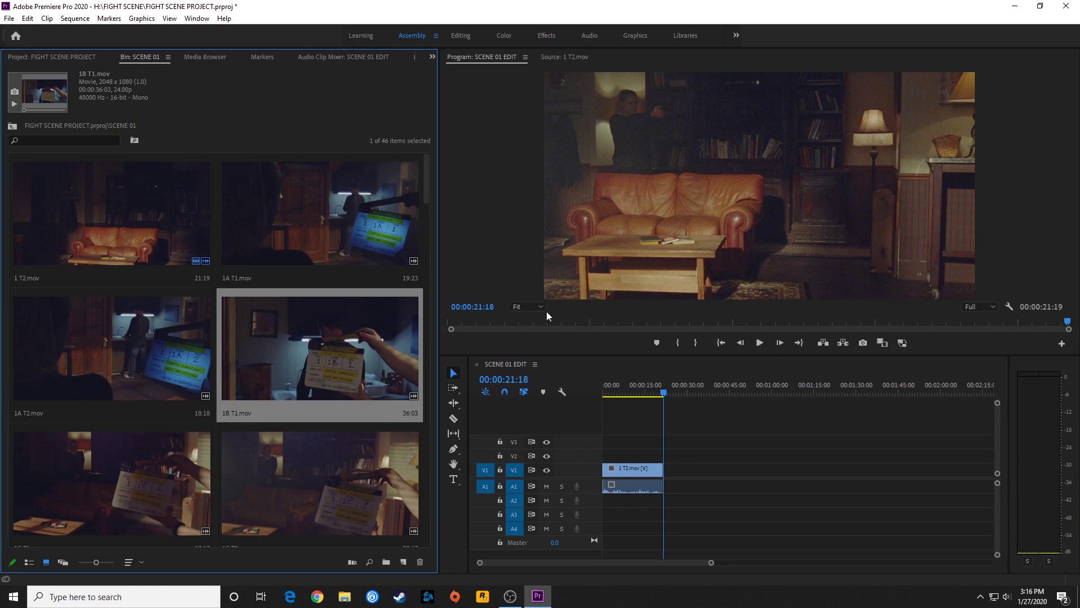
{"action": "key", "text": "Left"}
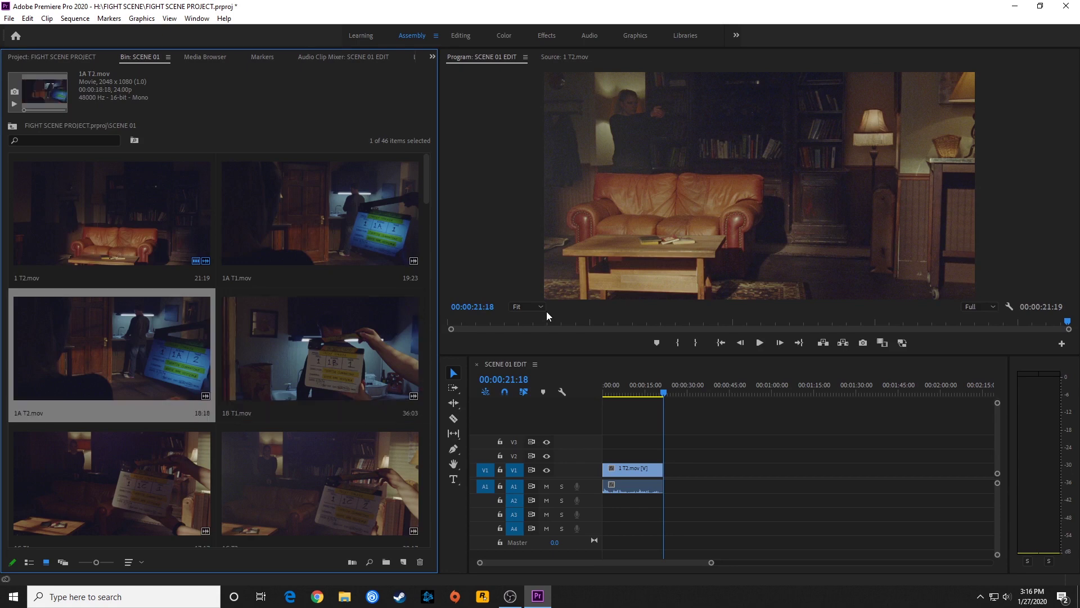
{"action": "key", "text": "Up"}
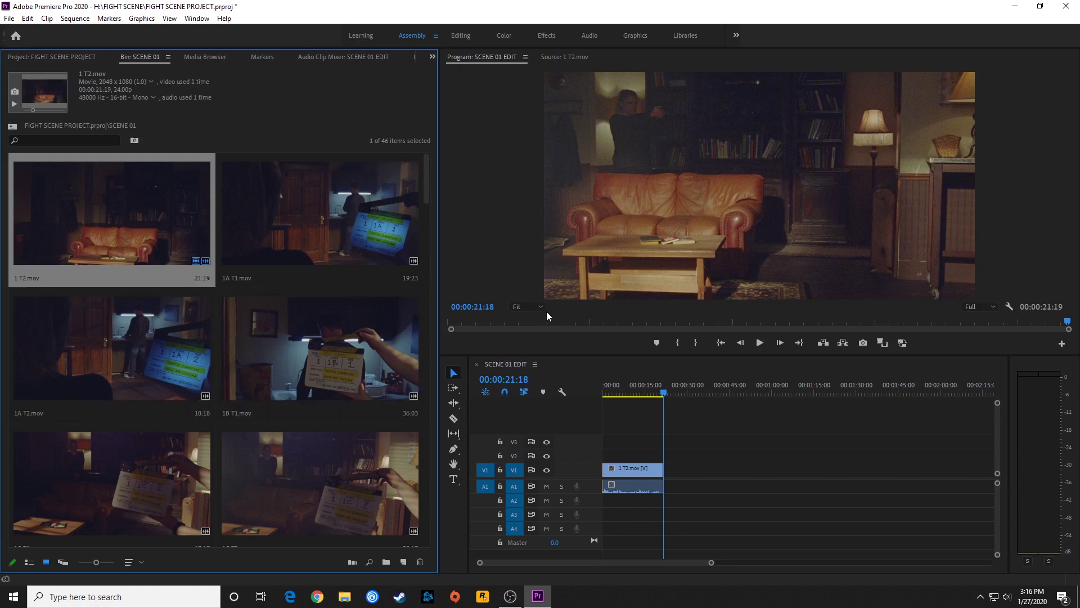
{"action": "key", "text": "Right"}
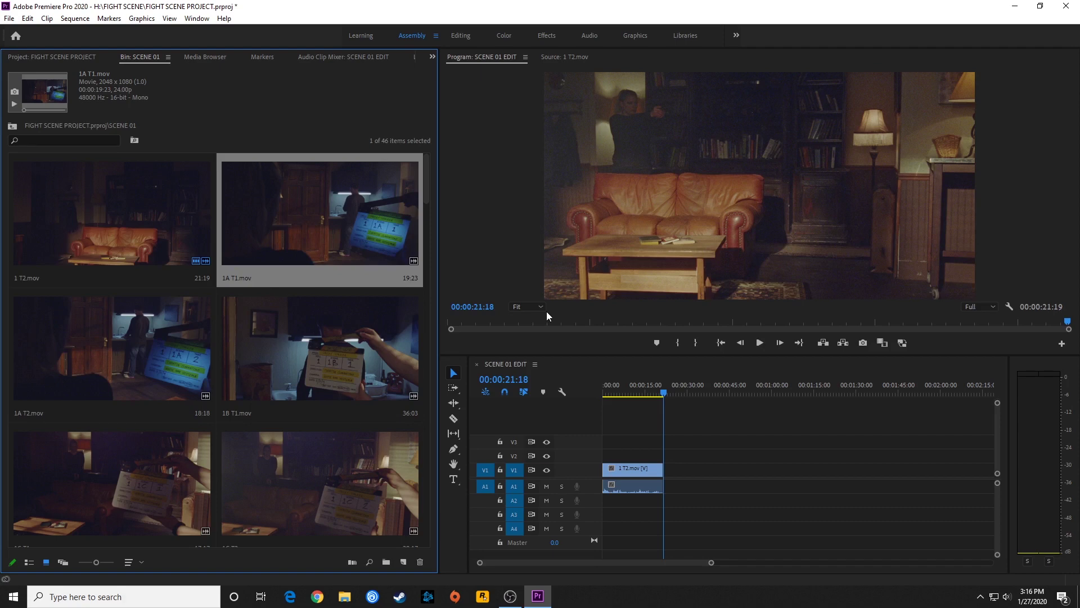
{"action": "key", "text": "Down"}
{"action": "key", "text": "Left"}
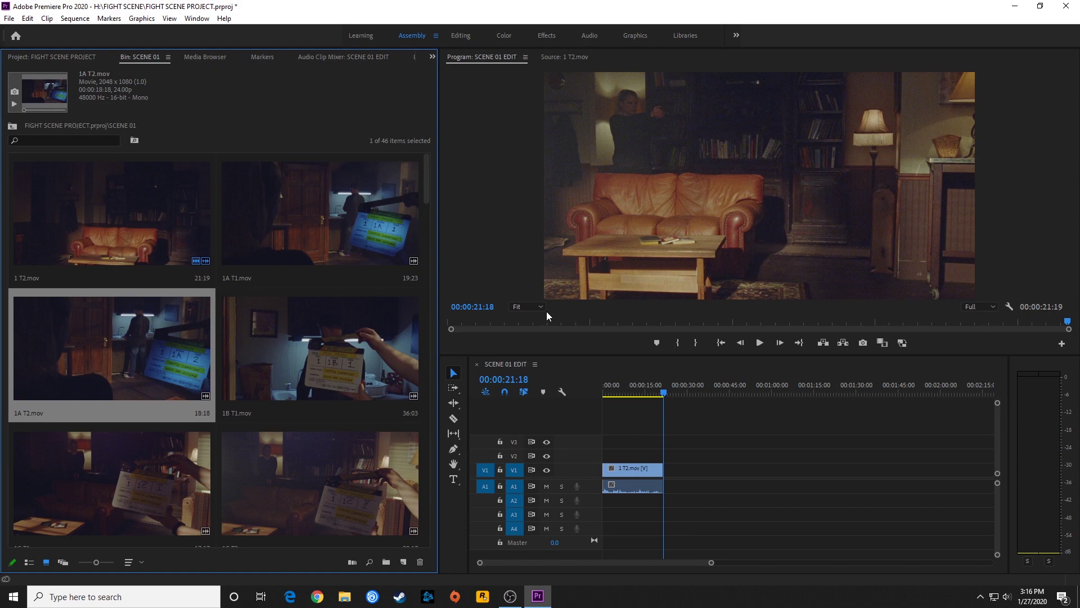
{"action": "key", "text": "shift+o"}
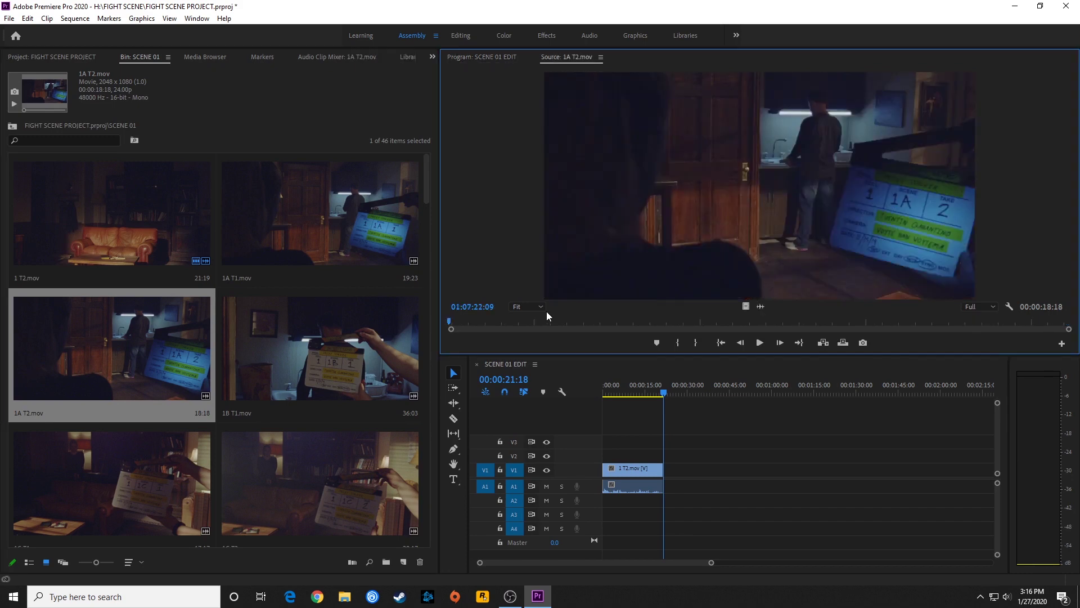
Step: Play through 1A T2.mov and mark its In point at 01:07:31:19, as the gun is being raised
{"action": "key", "text": "space"}
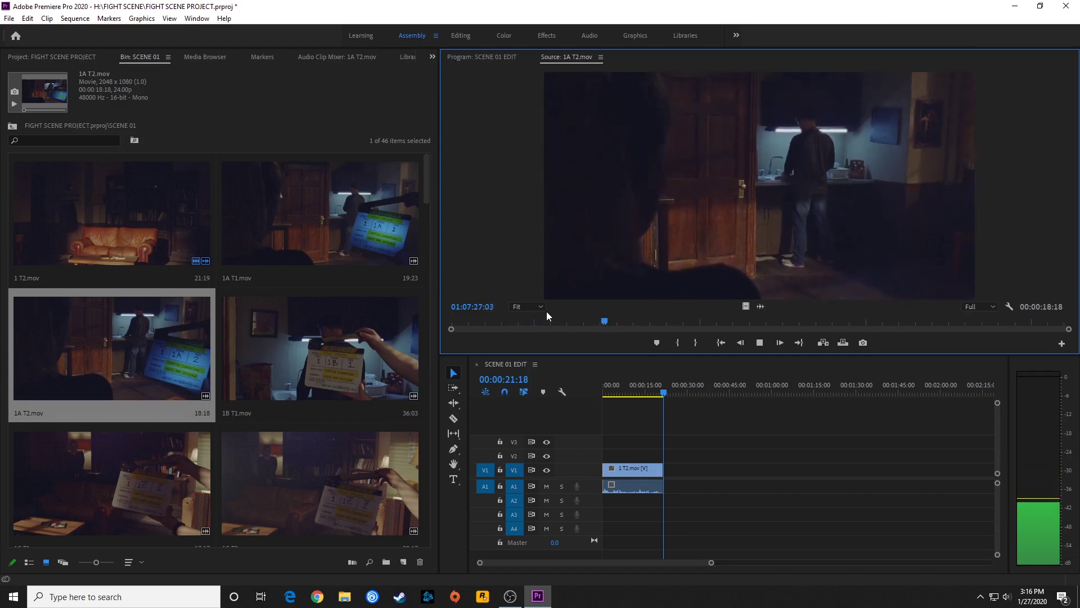
{"action": "key", "text": "space"}
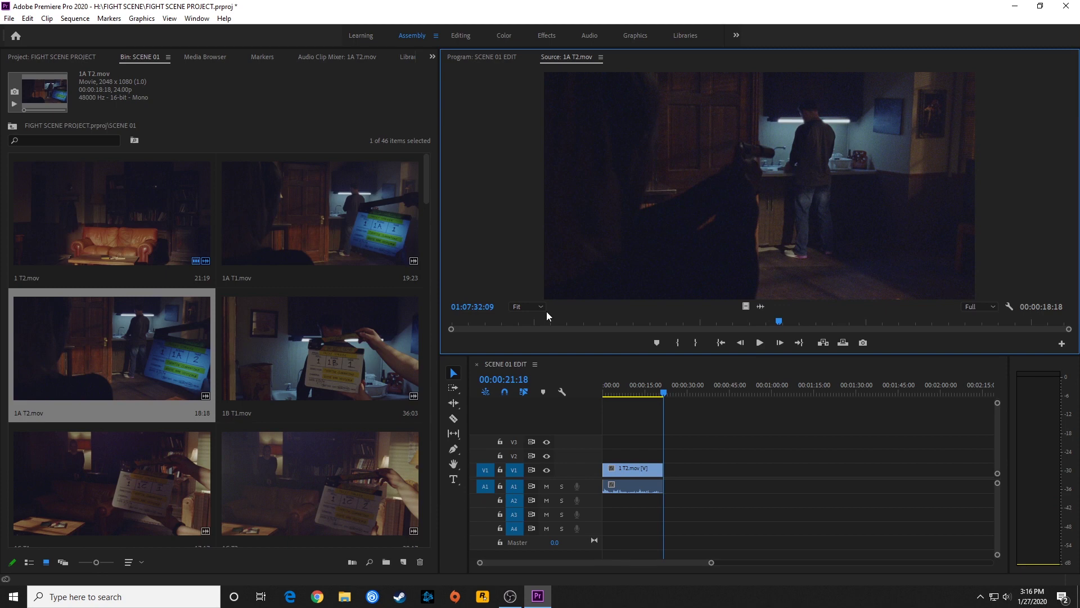
{"action": "key", "text": "j"}
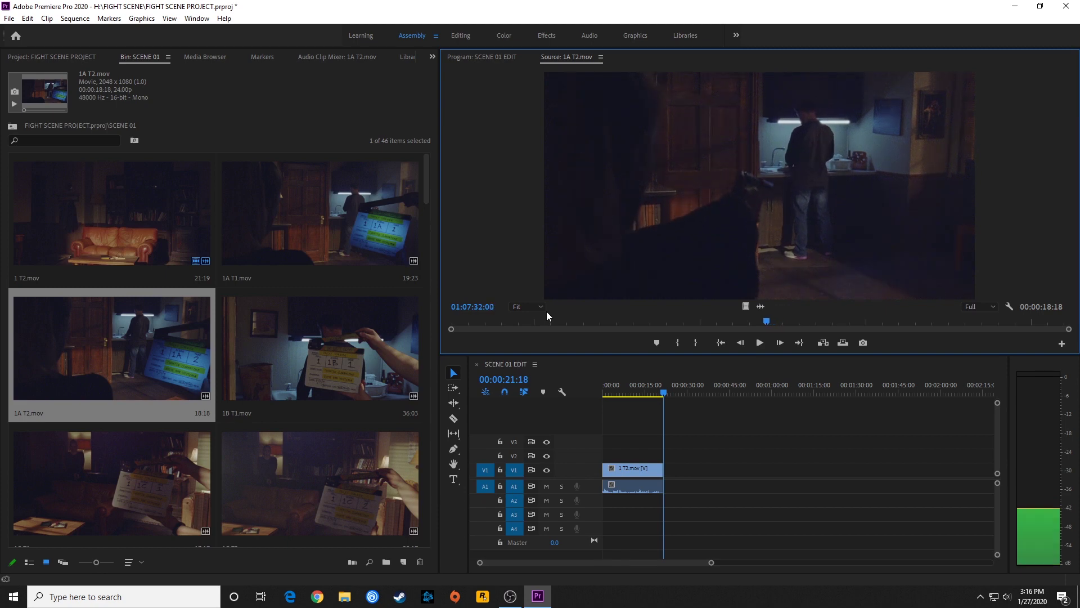
{"action": "key", "text": "k"}
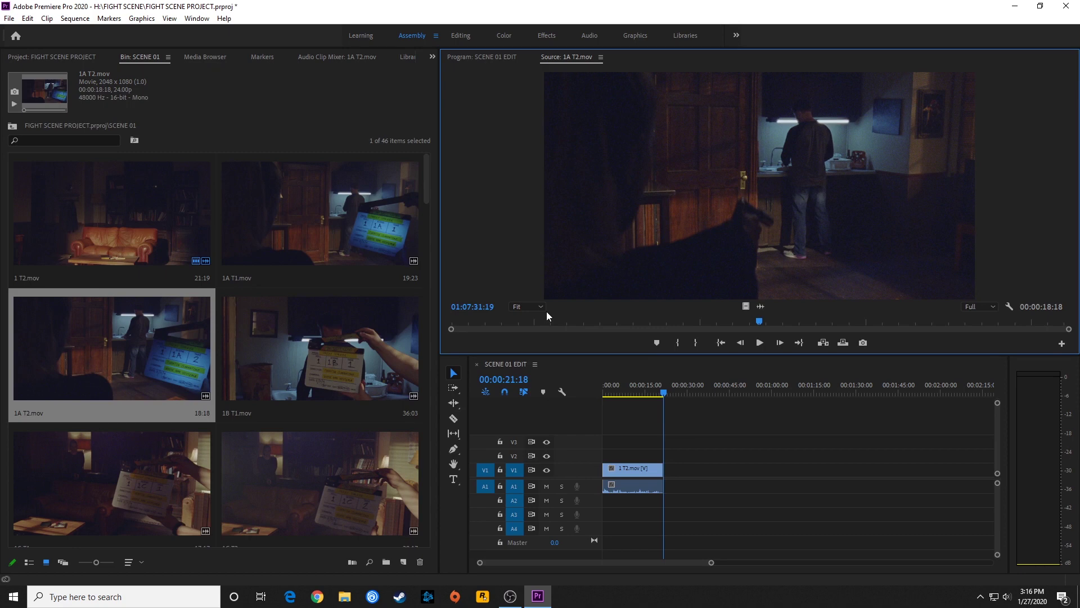
{"action": "key", "text": "i"}
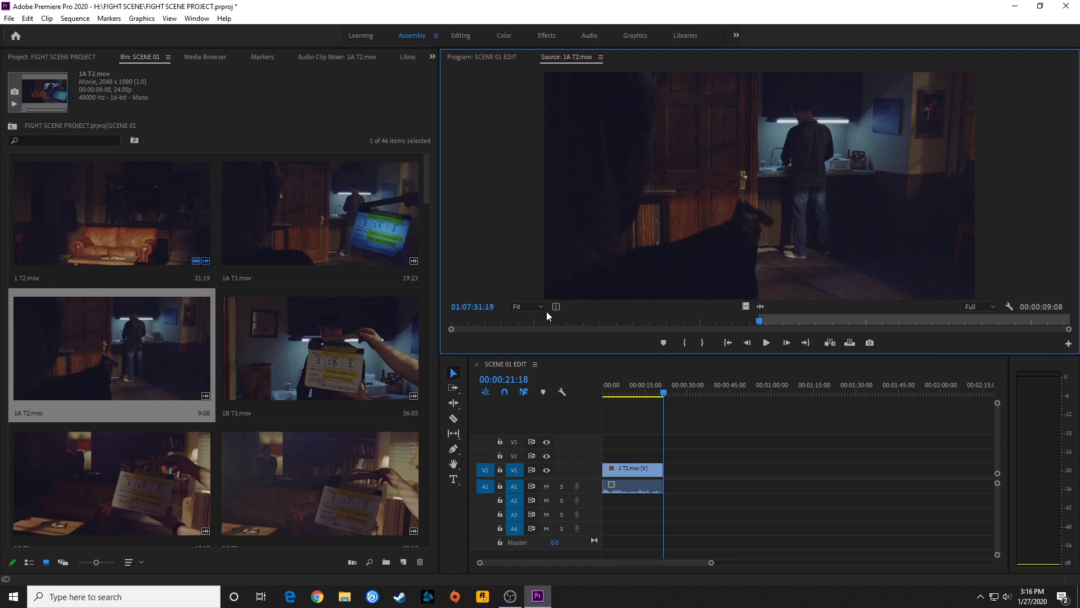
Step: Play on in 1A T2.mov, fine-tune the position frame by frame, and mark the Out point at 01:07:33:12
{"action": "key", "text": "space"}
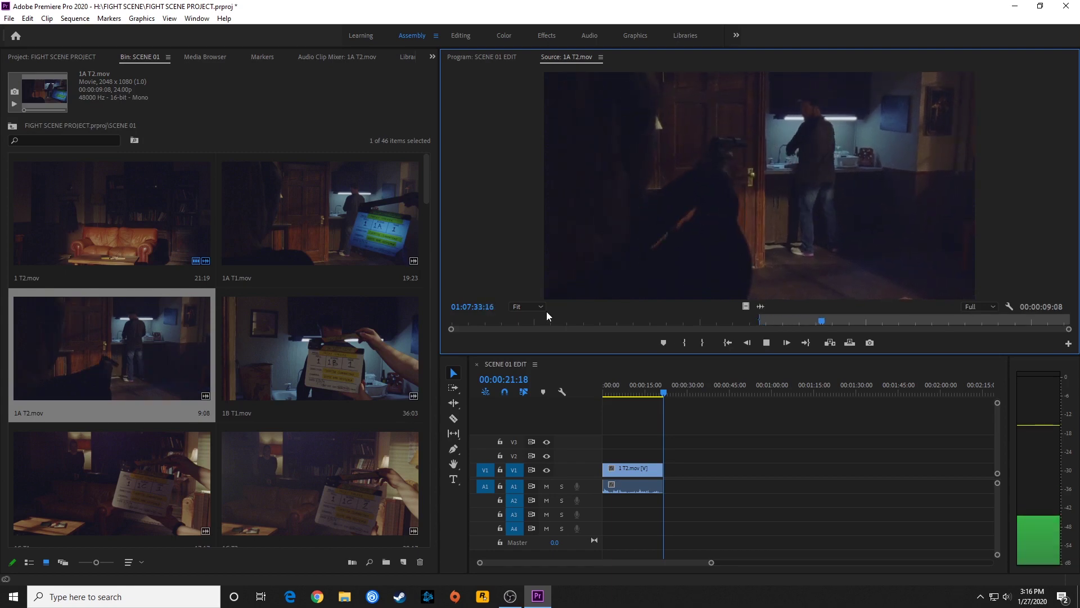
{"action": "key", "text": "space"}
{"action": "key", "text": "Left"}
{"action": "key", "text": "Left"}
{"action": "key", "text": "Left"}
{"action": "key", "text": "Left"}
{"action": "key", "text": "Left"}
{"action": "key", "text": "Left"}
{"action": "key", "text": "Left"}
{"action": "key", "text": "Left"}
{"action": "key", "text": "Left"}
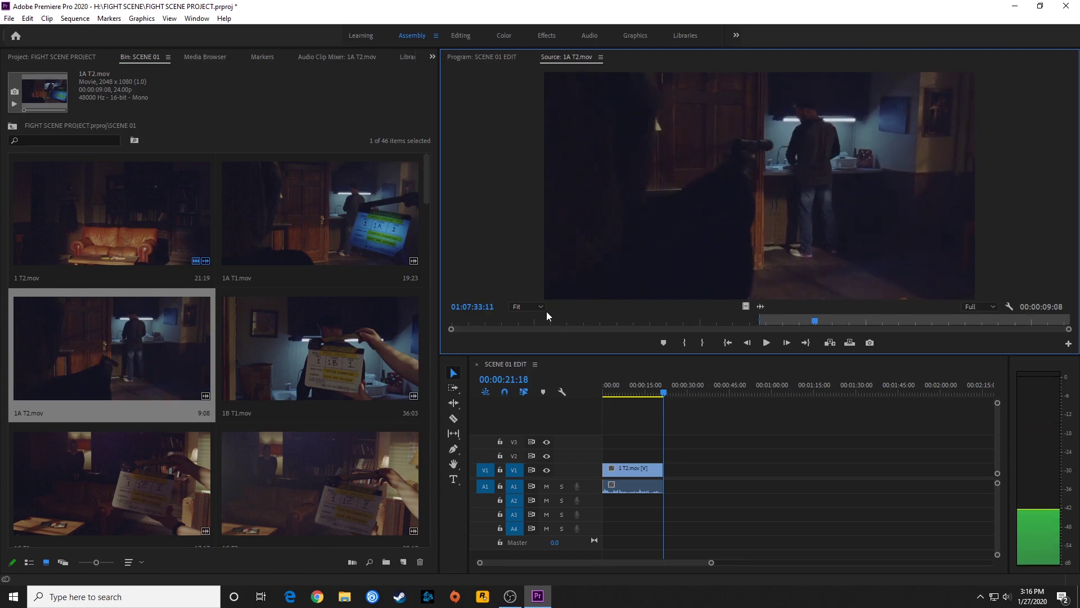
{"action": "key", "text": "Right"}
{"action": "key", "text": "Right"}
{"action": "key", "text": "Right"}
{"action": "key", "text": "Right"}
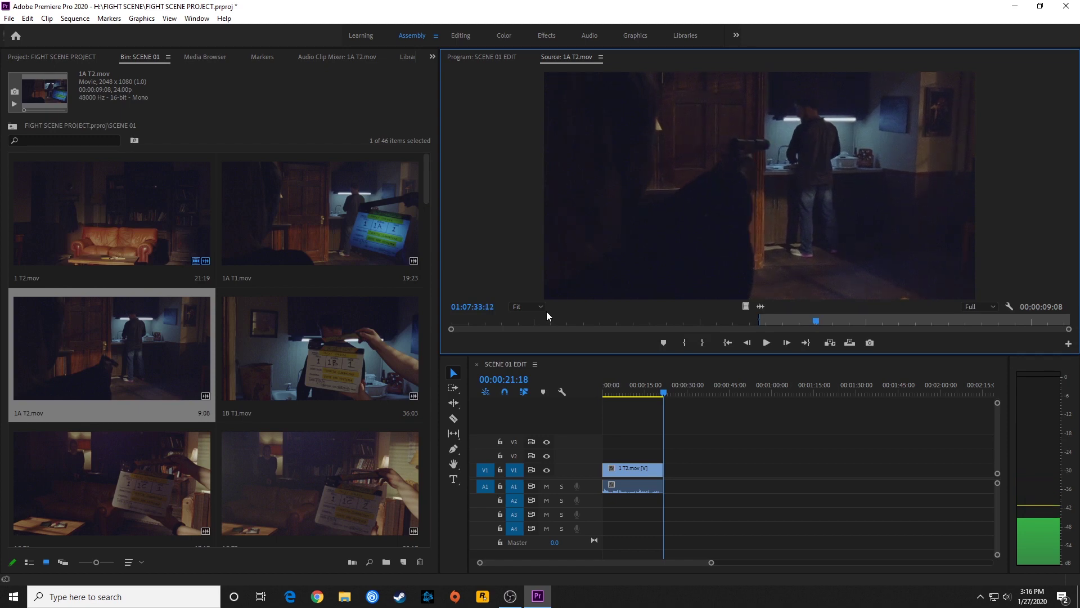
{"action": "key", "text": "o"}
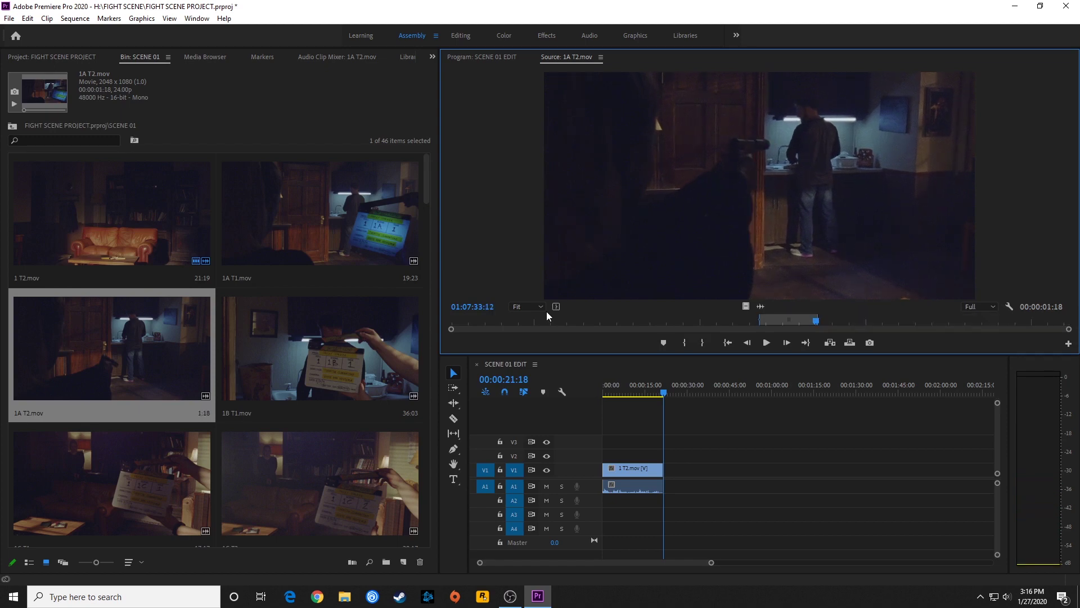
Step: Add the marked range of 1A T2.mov after 1 T2.mov in the SCENE 01 EDIT timeline and expand the track heights
{"action": "key", "text": "period"}
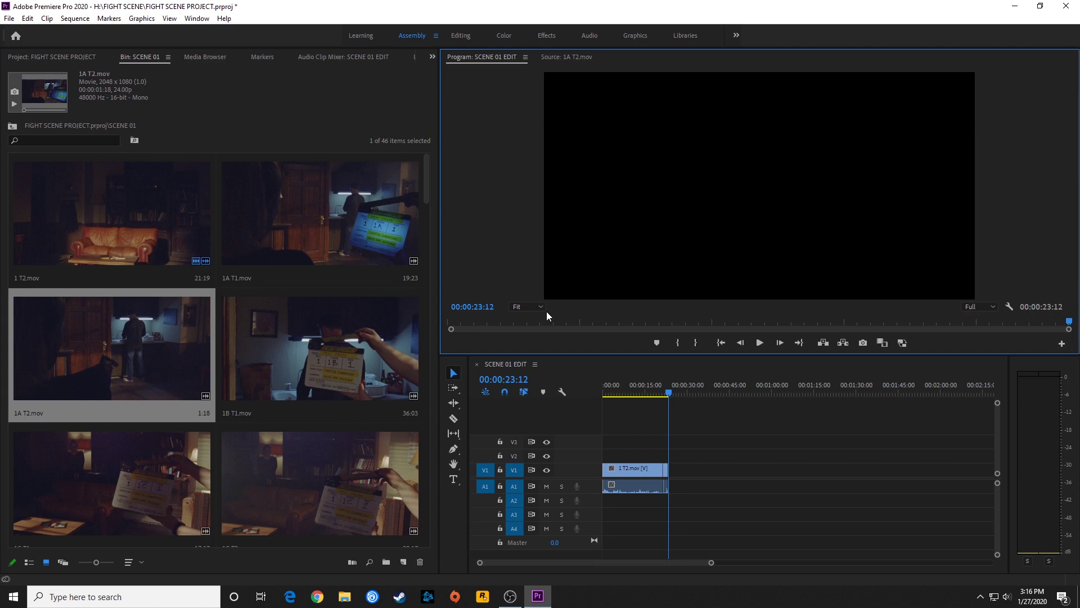
{"action": "key", "text": "shift+3"}
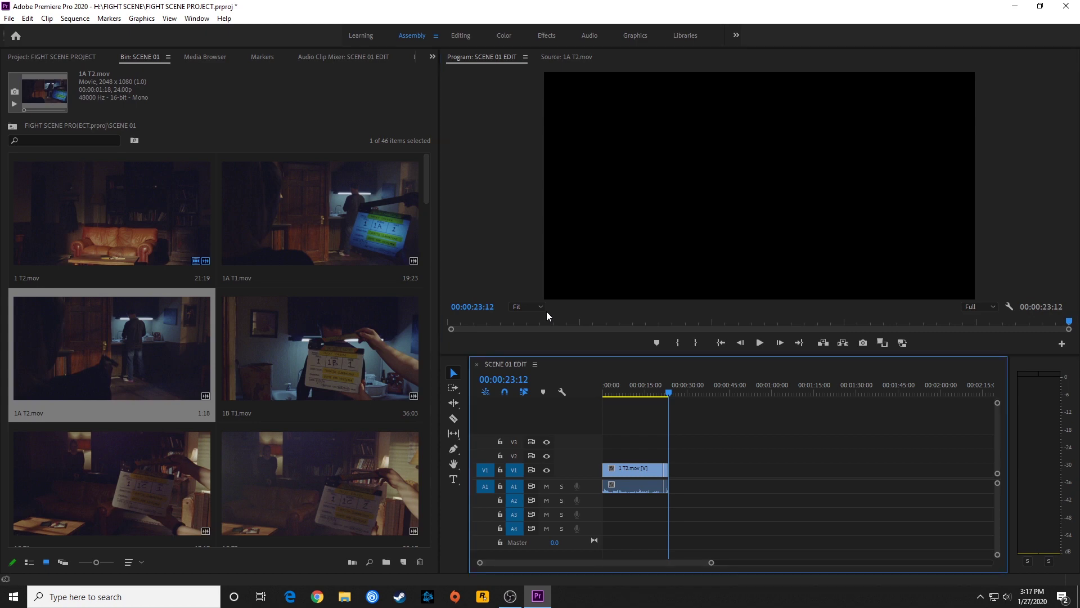
{"action": "key", "text": "shift+equal"}
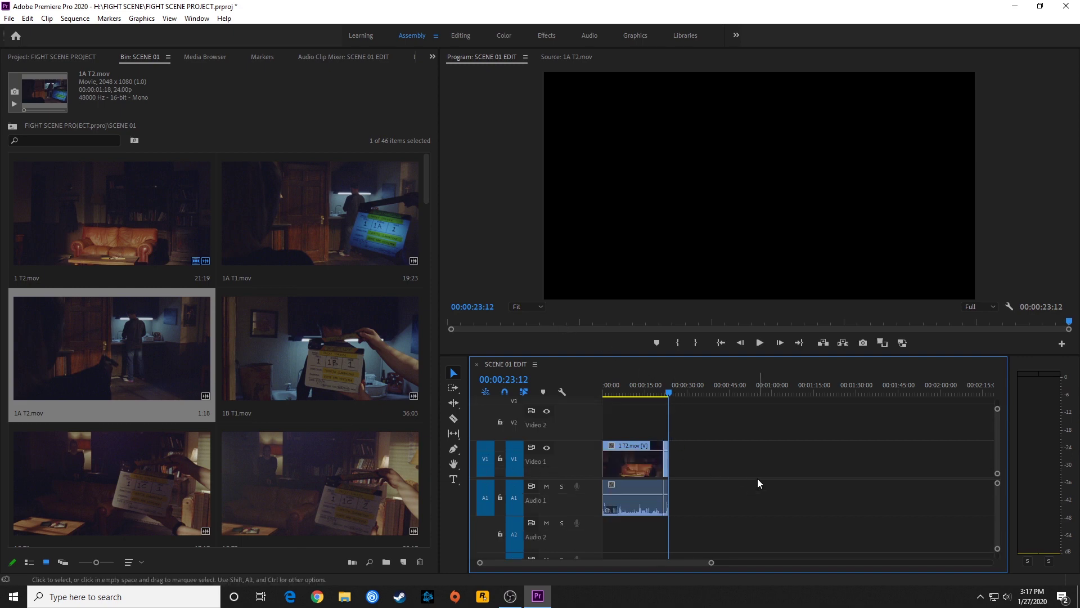
{"action": "key", "text": "equal"}
{"action": "key", "text": "equal"}
{"action": "key", "text": "equal"}
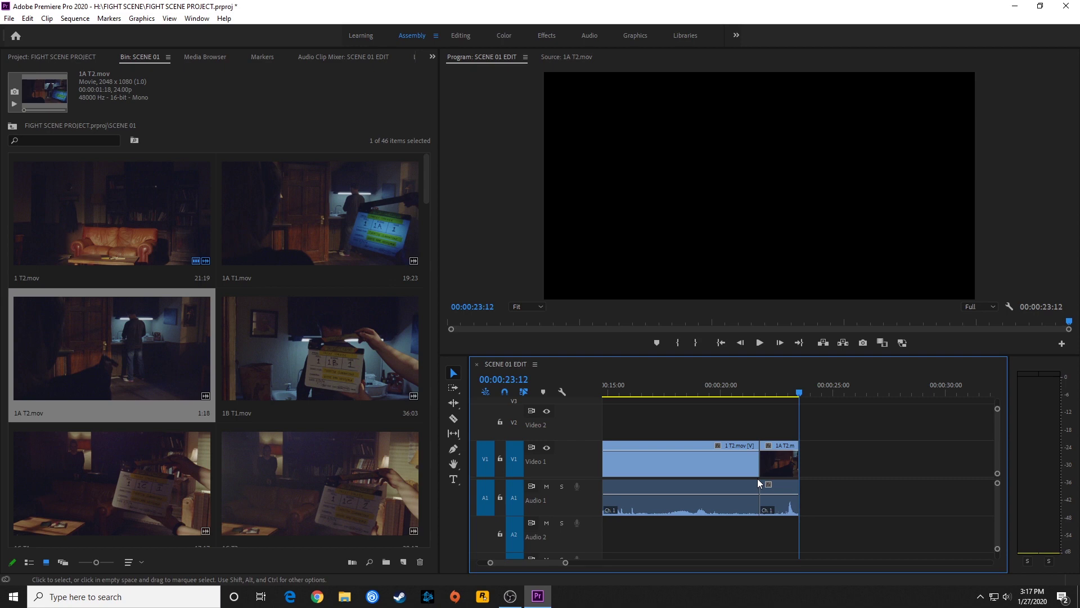
Step: Review the cut from 1 T2.mov to 1A T2.mov by playing the sequence from about two seconds before it
{"action": "key", "text": "Up"}
{"action": "key", "text": "j"}
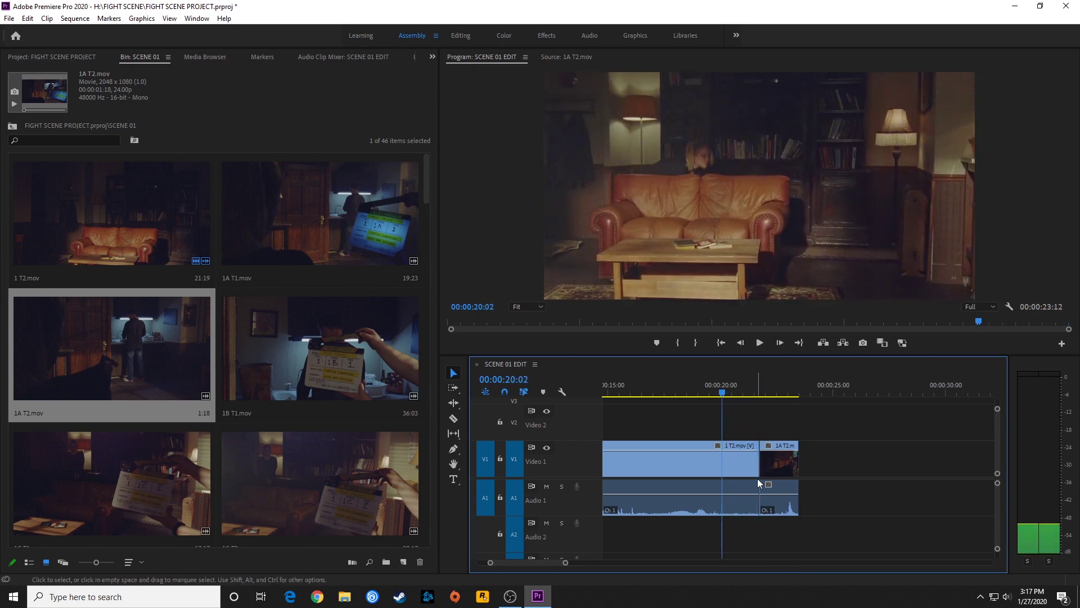
{"action": "key", "text": "Right"}
{"action": "key", "text": "Right"}
{"action": "key", "text": "Right"}
{"action": "key", "text": "Right"}
{"action": "key", "text": "Right"}
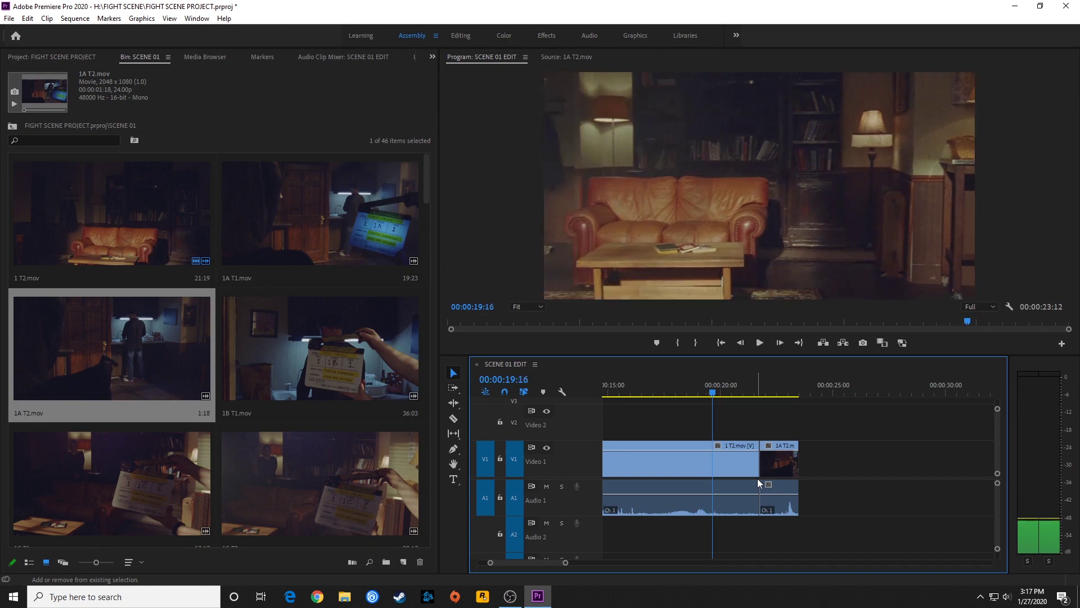
{"action": "key", "text": "space"}
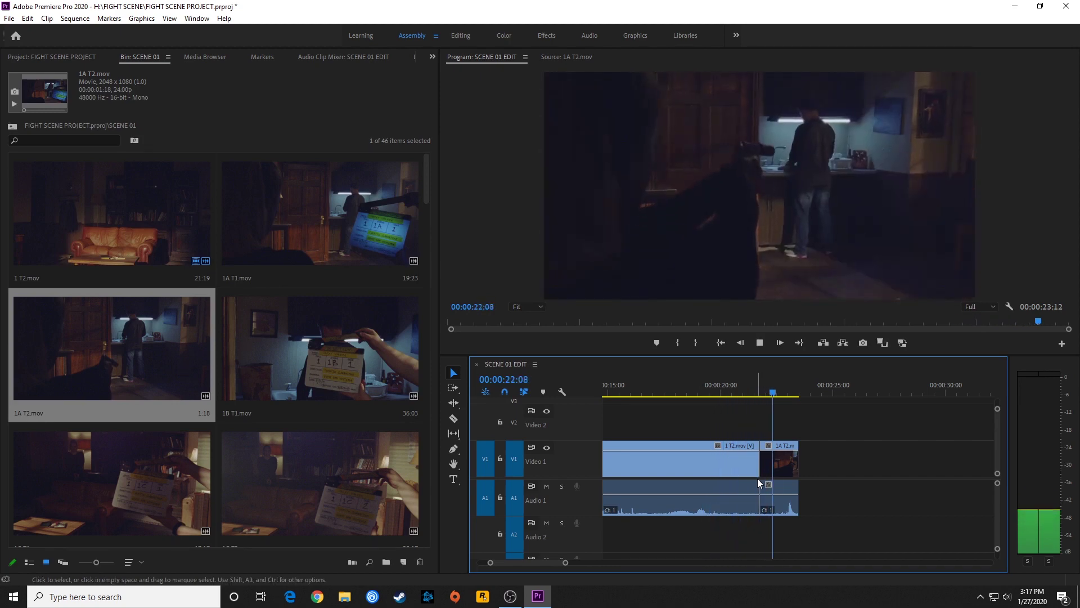
{"action": "key", "text": "space"}
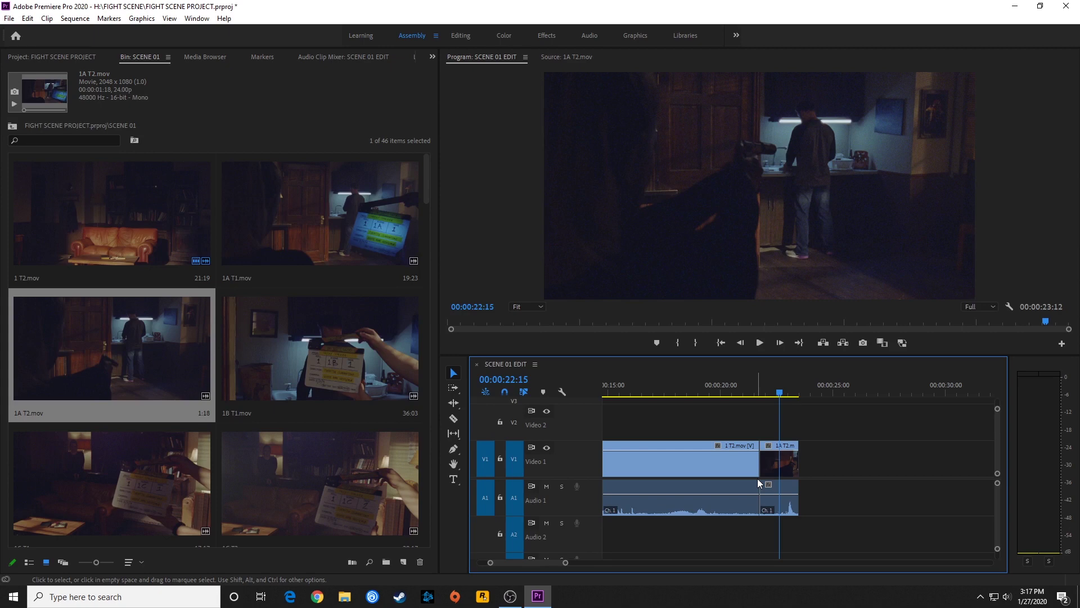
Step: Jump between the edit points at the start and end of 1A T2.mov in the timeline
{"action": "key", "text": "ctrl+s"}
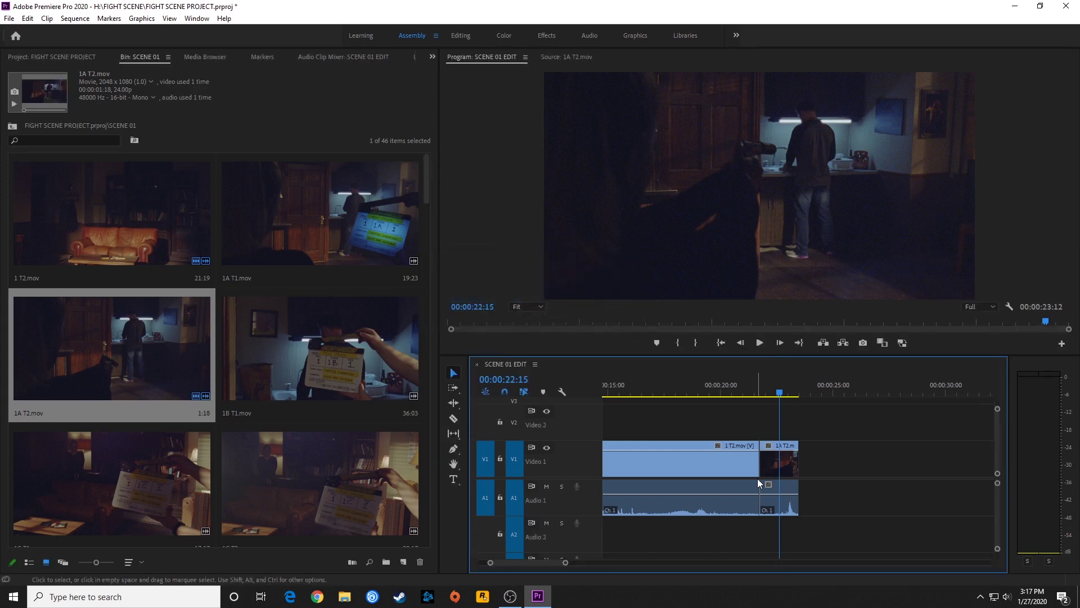
{"action": "key", "text": "Down"}
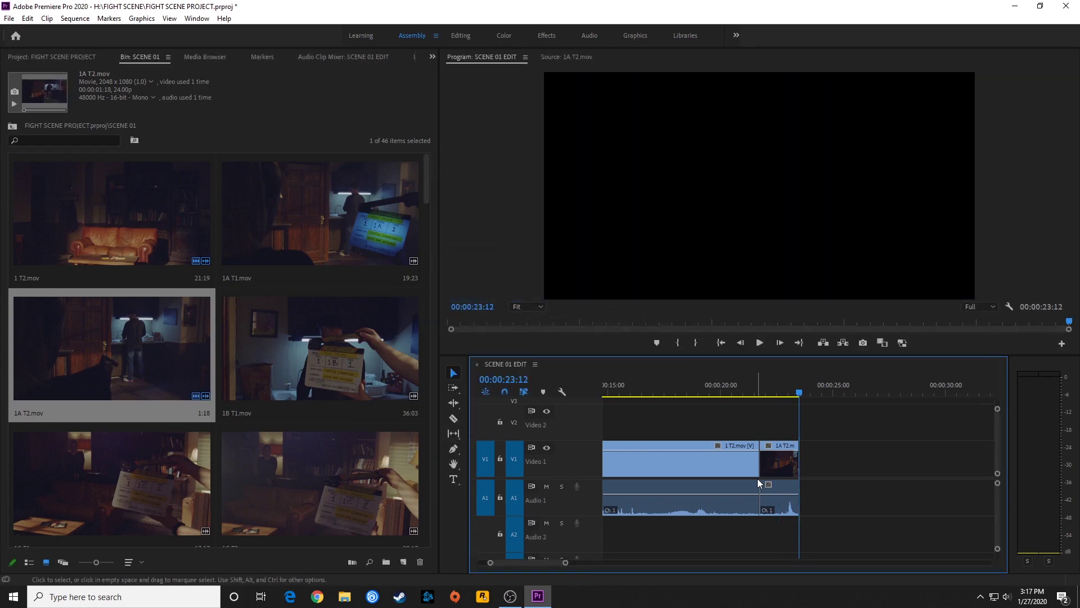
{"action": "key", "text": "Up"}
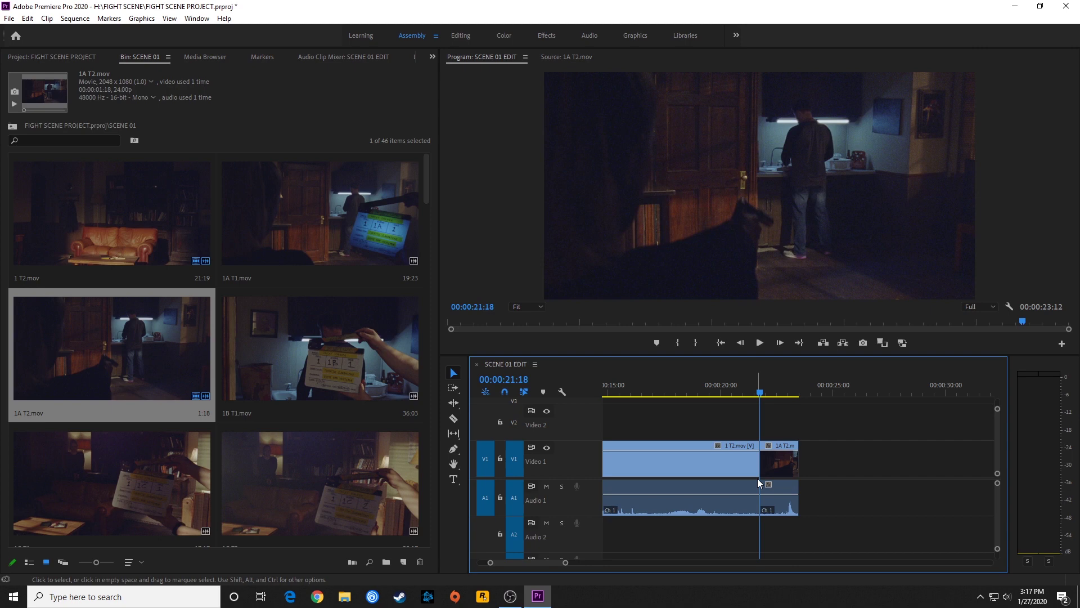
{"action": "key", "text": "Down"}
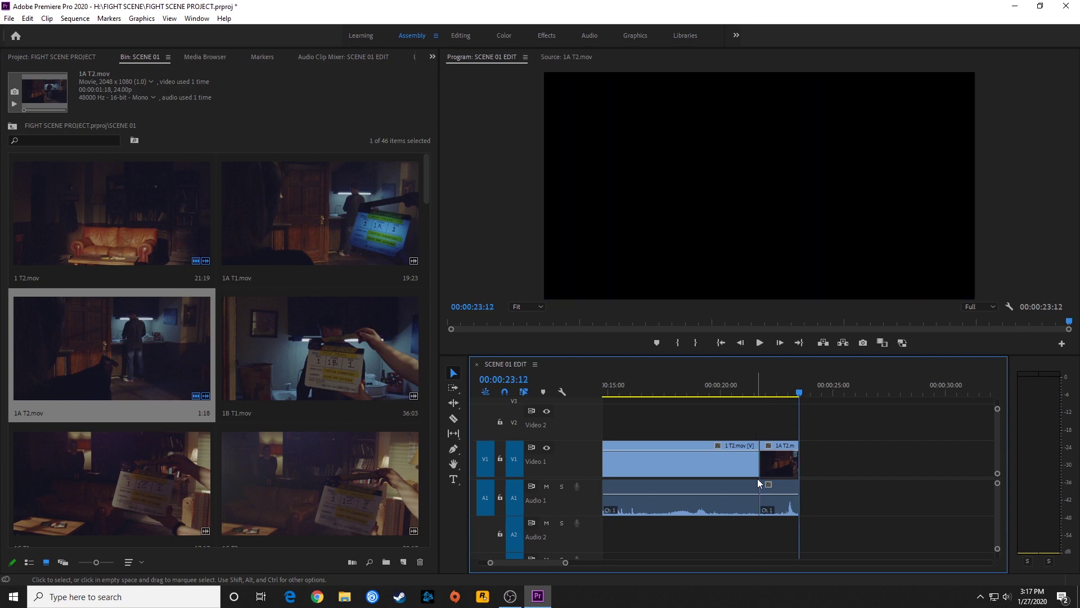
Step: Step back frame by frame through the last part of 1A T2.mov and play it out to the end of the sequence
{"action": "key", "text": "Left"}
{"action": "key", "text": "Left"}
{"action": "key", "text": "Left"}
{"action": "key", "text": "Left"}
{"action": "key", "text": "Left"}
{"action": "key", "text": "Left"}
{"action": "key", "text": "Left"}
{"action": "key", "text": "Left"}
{"action": "key", "text": "Left"}
{"action": "key", "text": "Left"}
{"action": "key", "text": "Left"}
{"action": "key", "text": "Left"}
{"action": "key", "text": "Left"}
{"action": "key", "text": "Left"}
{"action": "key", "text": "Left"}
{"action": "key", "text": "Left"}
{"action": "key", "text": "Left"}
{"action": "key", "text": "Left"}
{"action": "key", "text": "Left"}
{"action": "key", "text": "Left"}
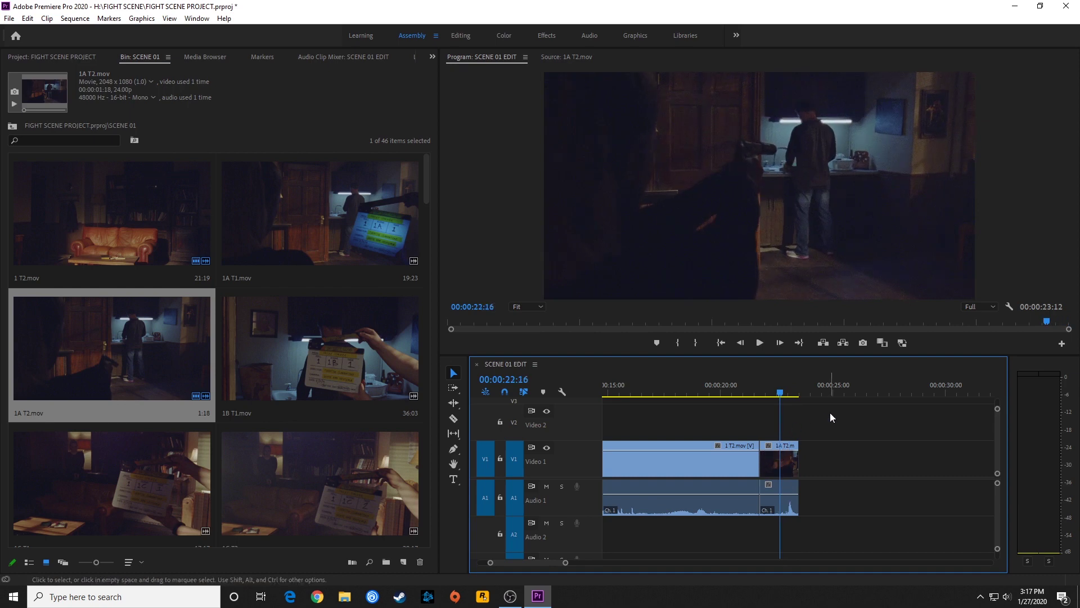
{"action": "key", "text": "space"}
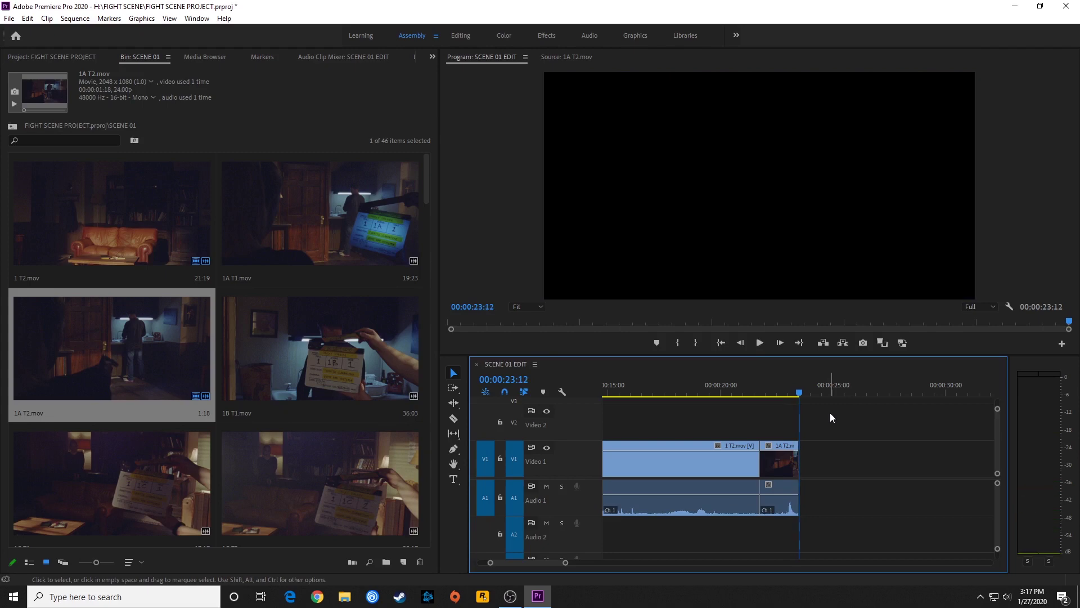
Step: Return to the SCENE 01 bin, select 1B T1.mov and open it in the Source monitor
{"action": "key", "text": "shift+1"}
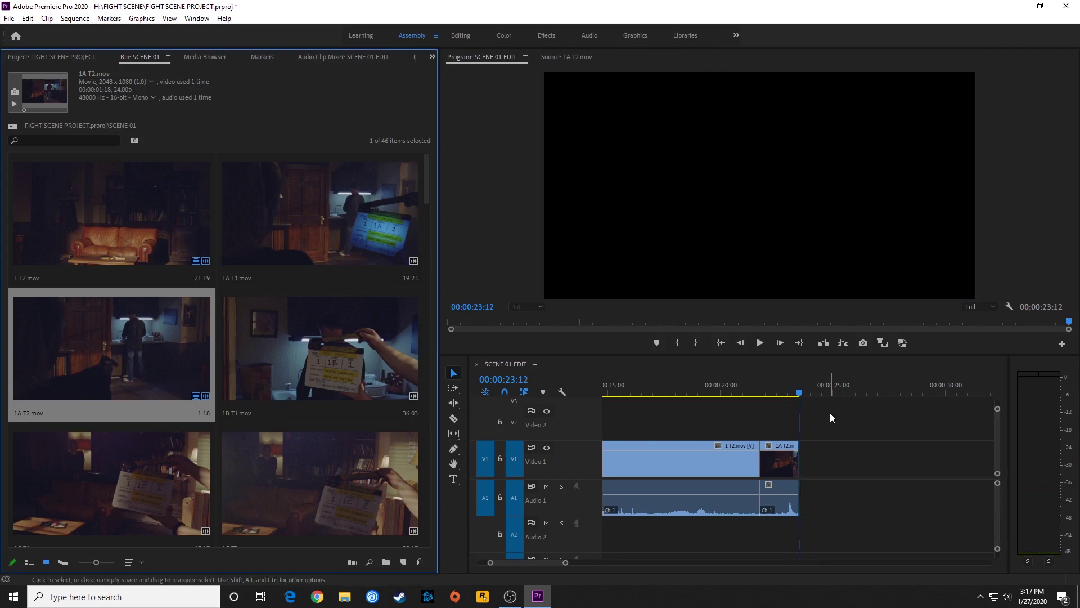
{"action": "key", "text": "Right"}
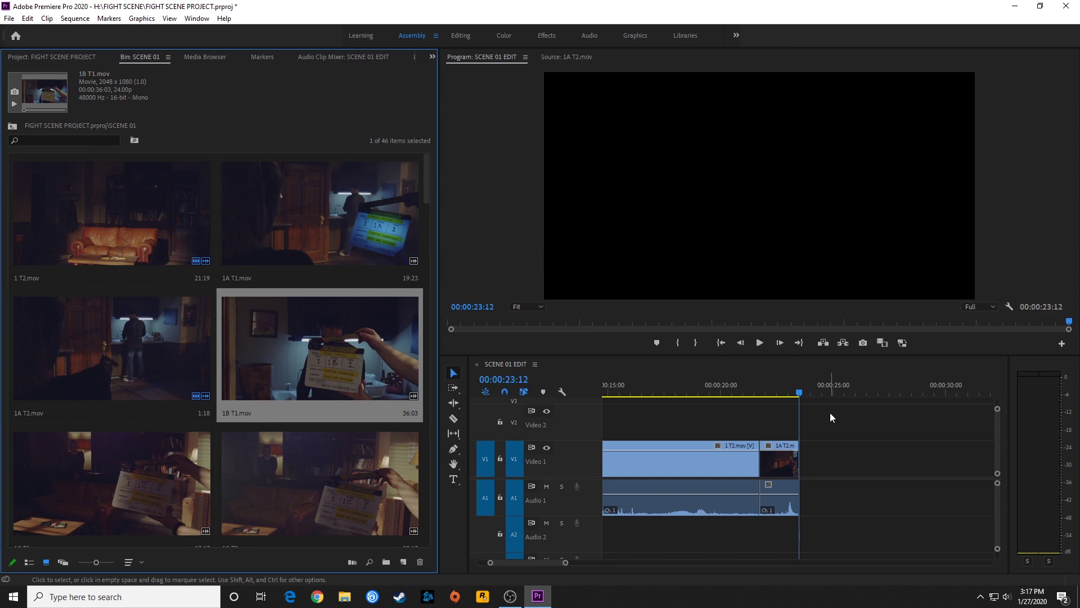
{"action": "key", "text": "ctrl"}
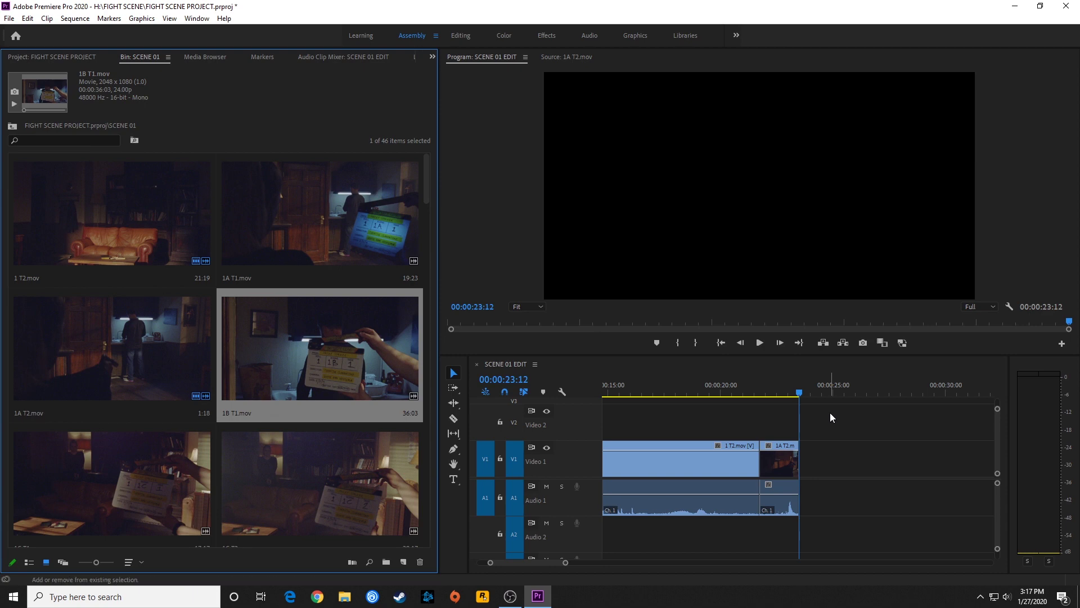
{"action": "key", "text": "shift+o"}
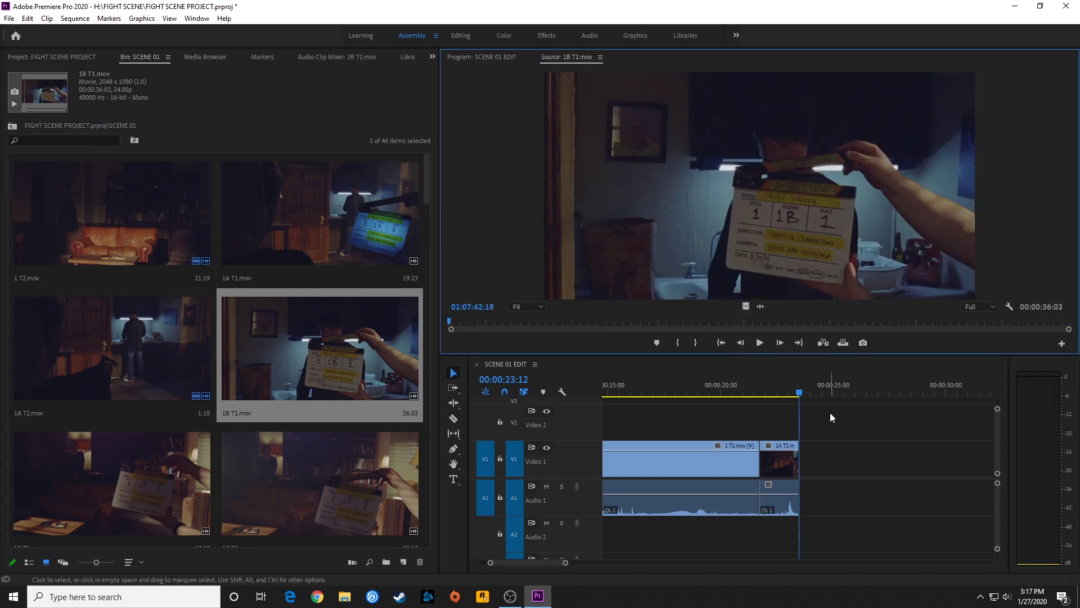
Step: Play through 1B T1.mov, fine-tune the position and mark the In point at 01:07:55:11, while the man stands at the sink
{"action": "key", "text": "space"}
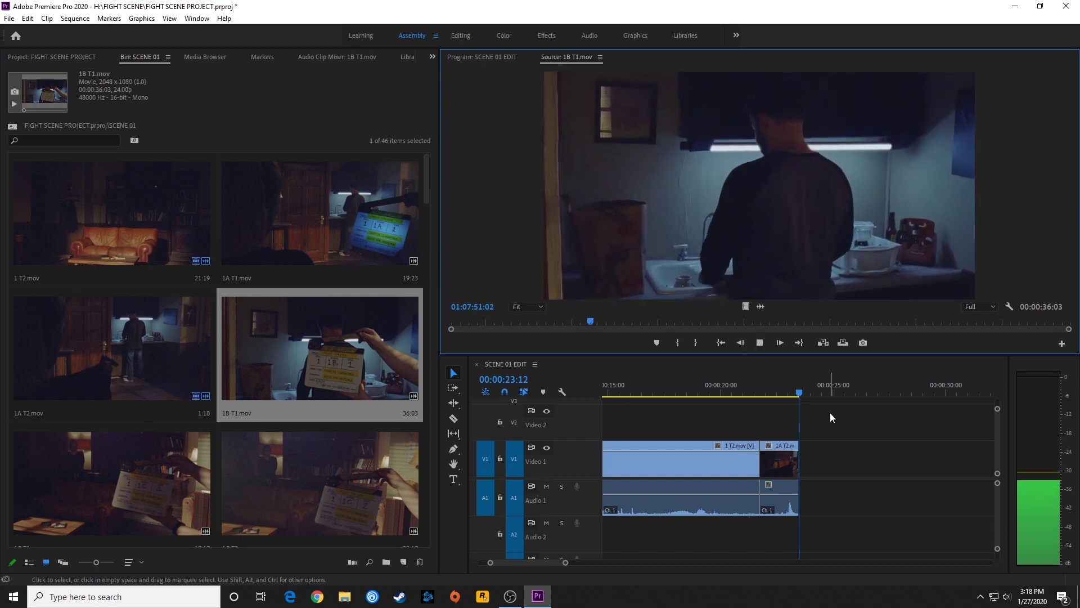
{"action": "key", "text": "space"}
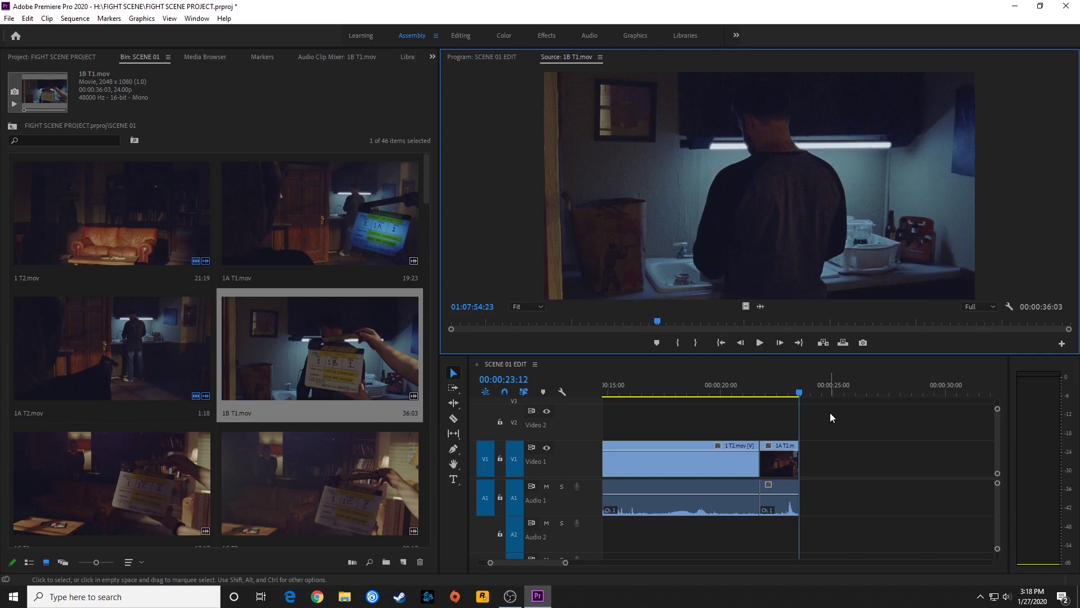
{"action": "key", "text": "j"}
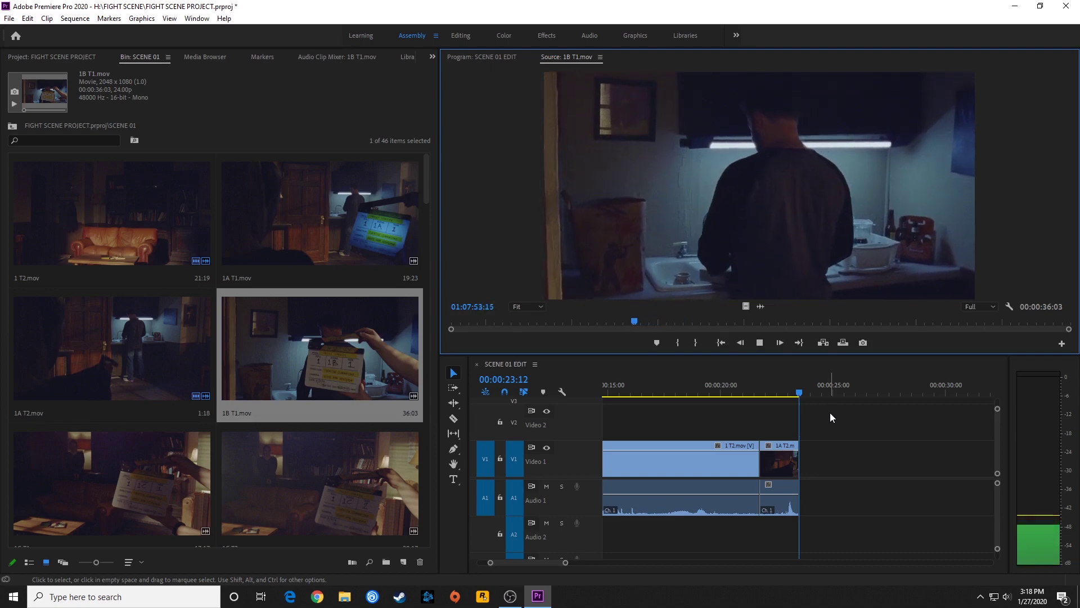
{"action": "key", "text": "k"}
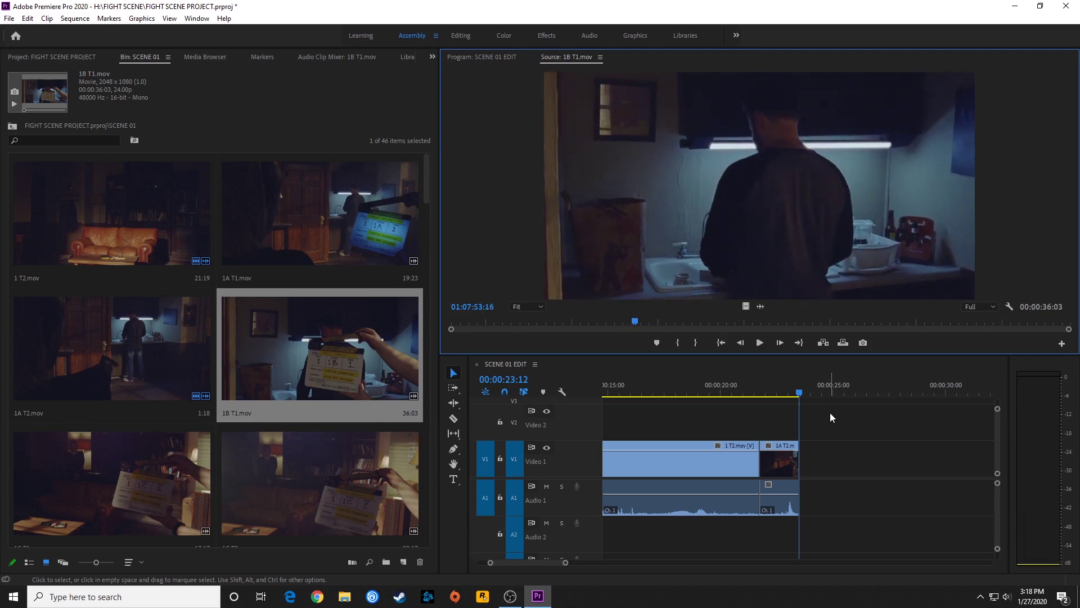
{"action": "key", "text": "l"}
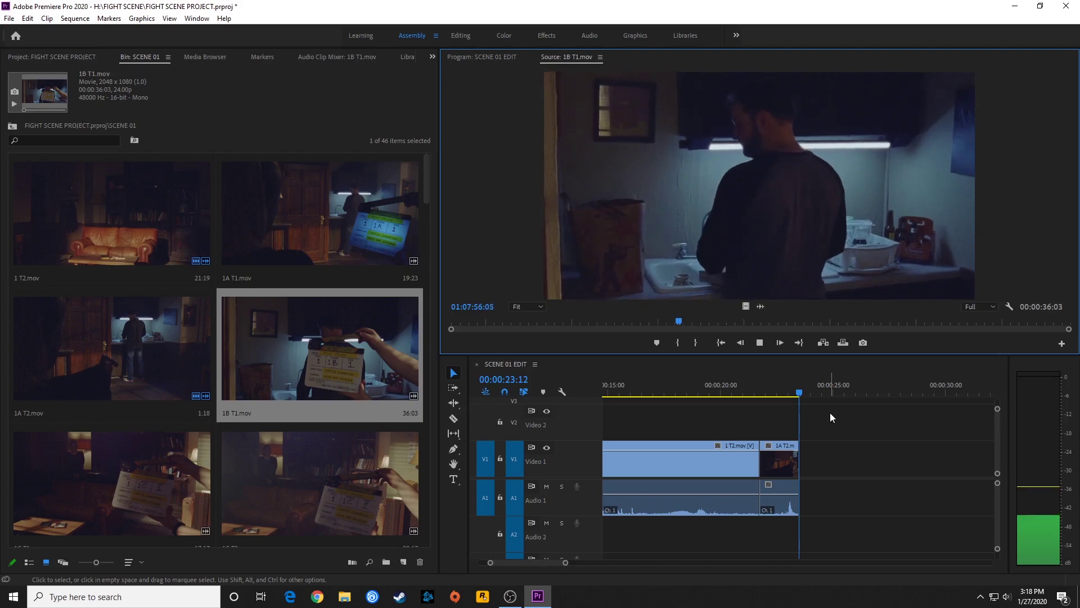
{"action": "key", "text": "k"}
{"action": "key", "text": "j"}
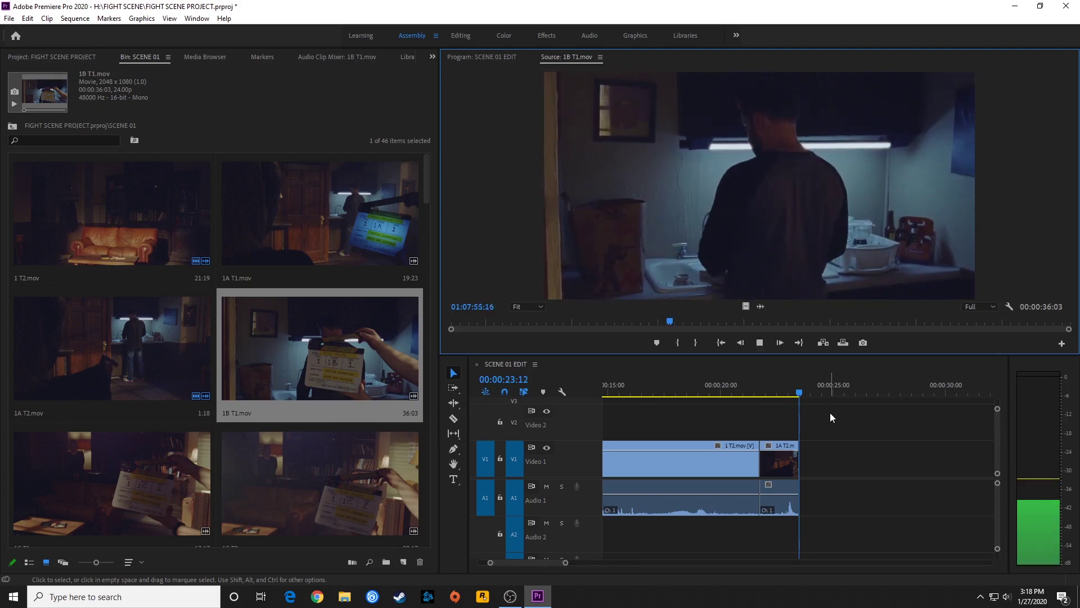
{"action": "key", "text": "k"}
{"action": "key", "text": "shift+l"}
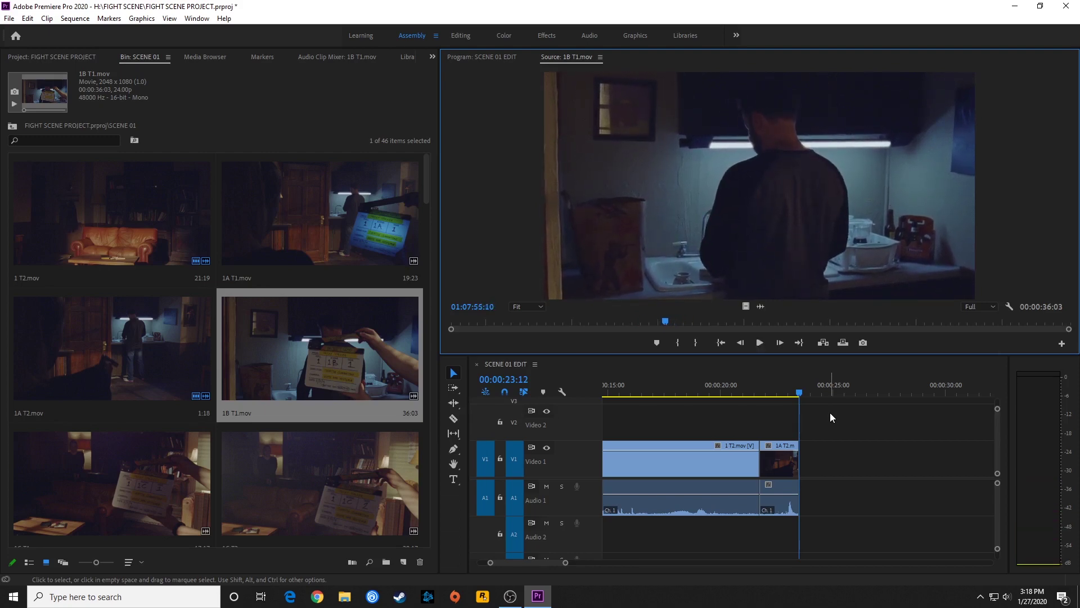
{"action": "key", "text": "Left"}
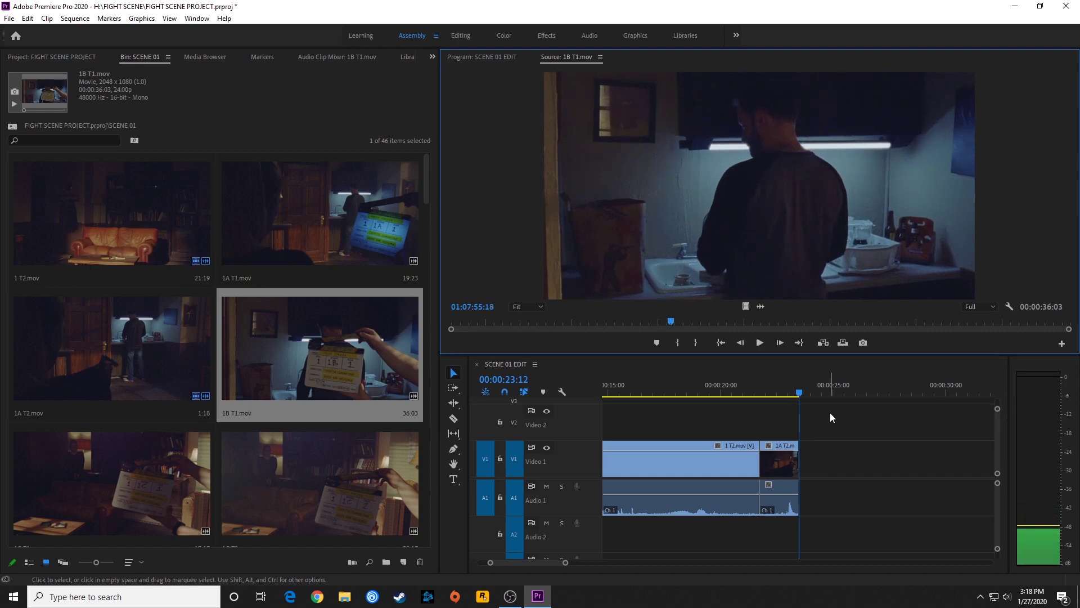
{"action": "key", "text": "Left"}
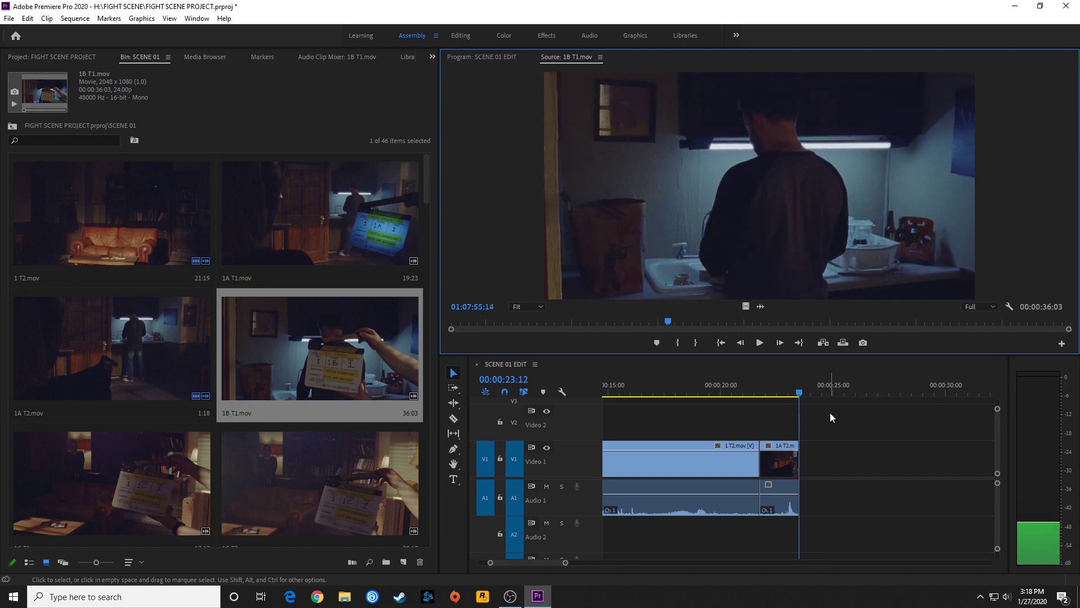
{"action": "key", "text": "Left"}
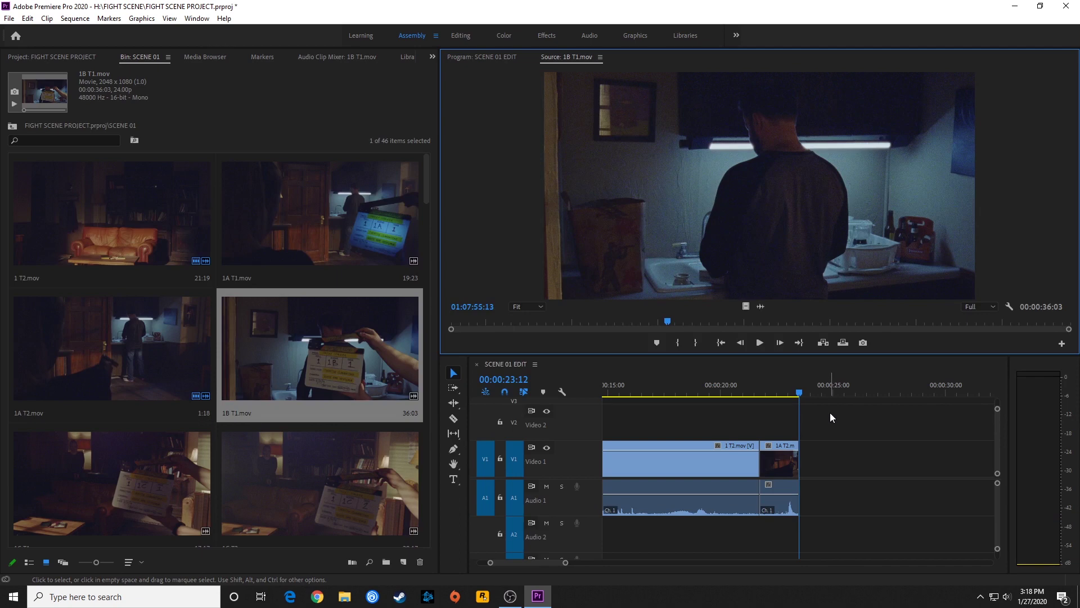
{"action": "key", "text": "Left"}
{"action": "key", "text": "Left"}
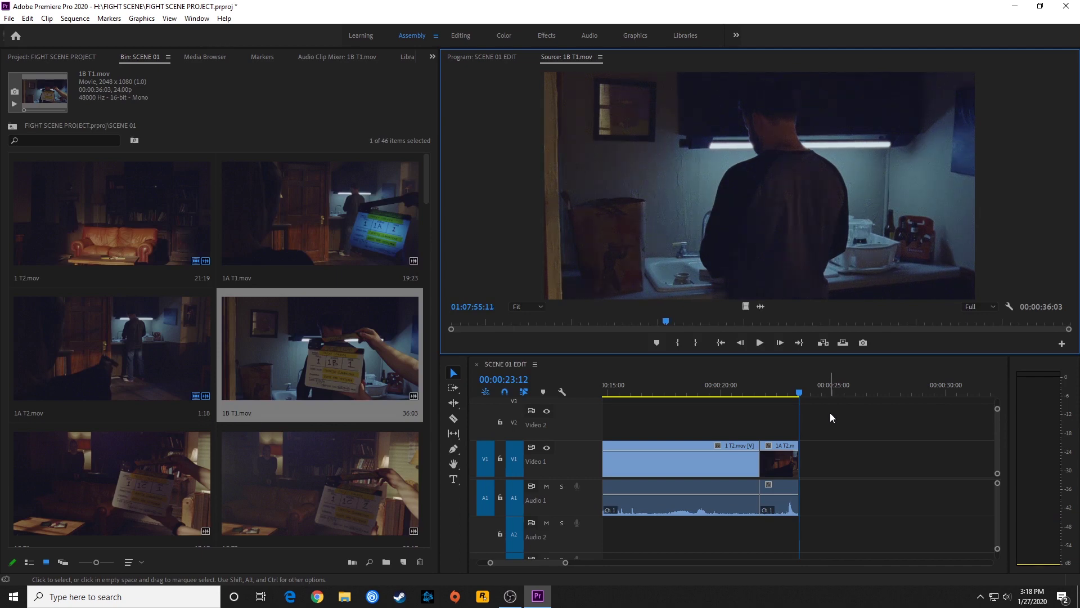
{"action": "key", "text": "i"}
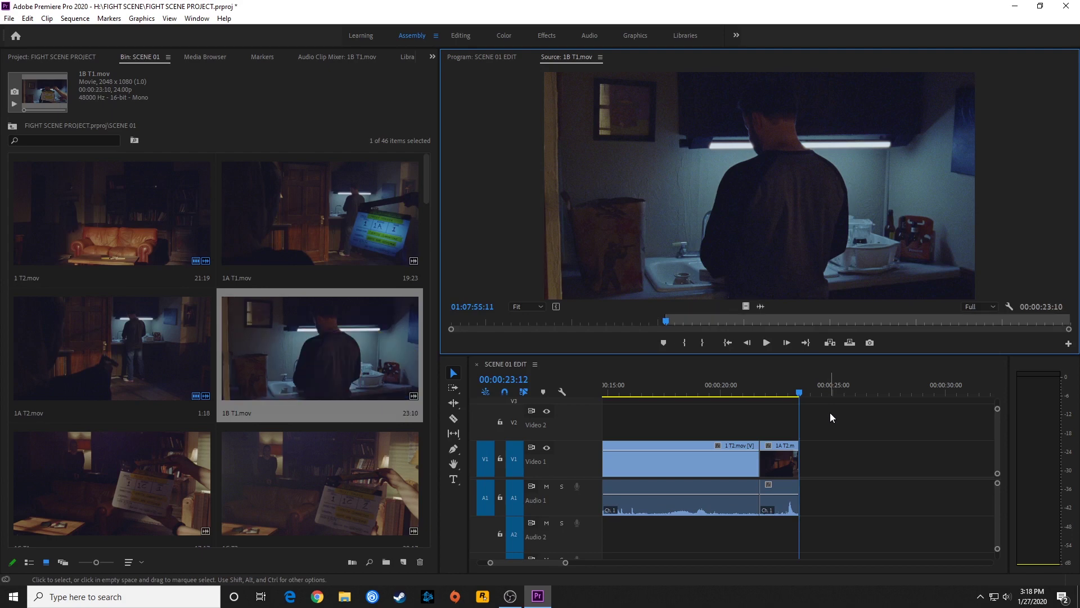
Step: Play 1B T1.mov until the man turns from the sink, mark the Out point at 01:07:56:20 and overwrite it onto the sequence's end
{"action": "key", "text": "space"}
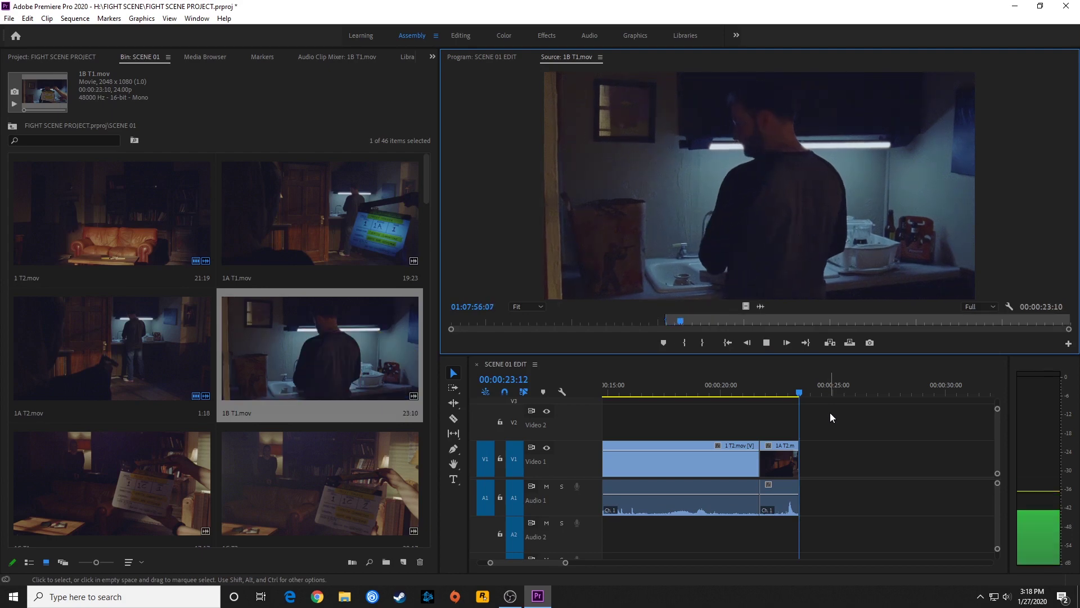
{"action": "key", "text": "space"}
{"action": "key", "text": "Left"}
{"action": "key", "text": "Left"}
{"action": "key", "text": "Left"}
{"action": "key", "text": "Left"}
{"action": "key", "text": "Left"}
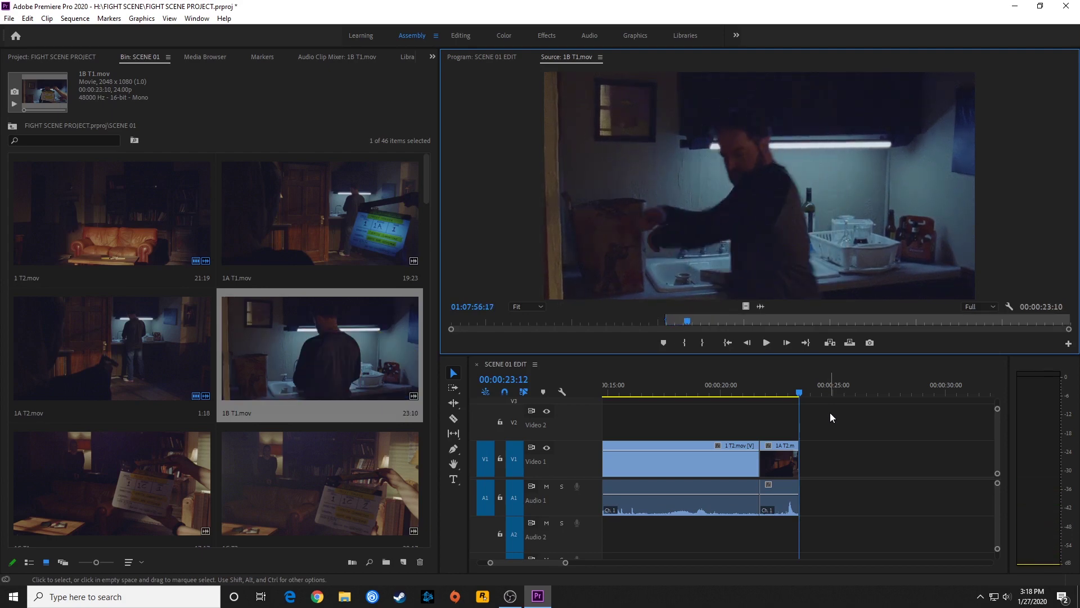
{"action": "key", "text": "Right"}
{"action": "key", "text": "Right"}
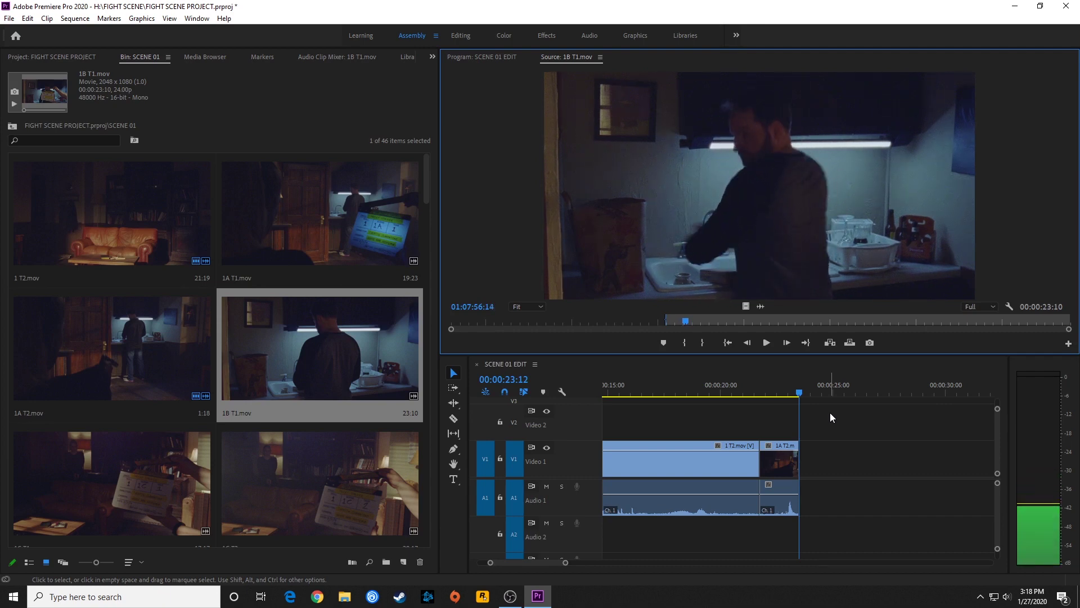
{"action": "key", "text": "Right"}
{"action": "key", "text": "Right"}
{"action": "key", "text": "Right"}
{"action": "key", "text": "Right"}
{"action": "key", "text": "Right"}
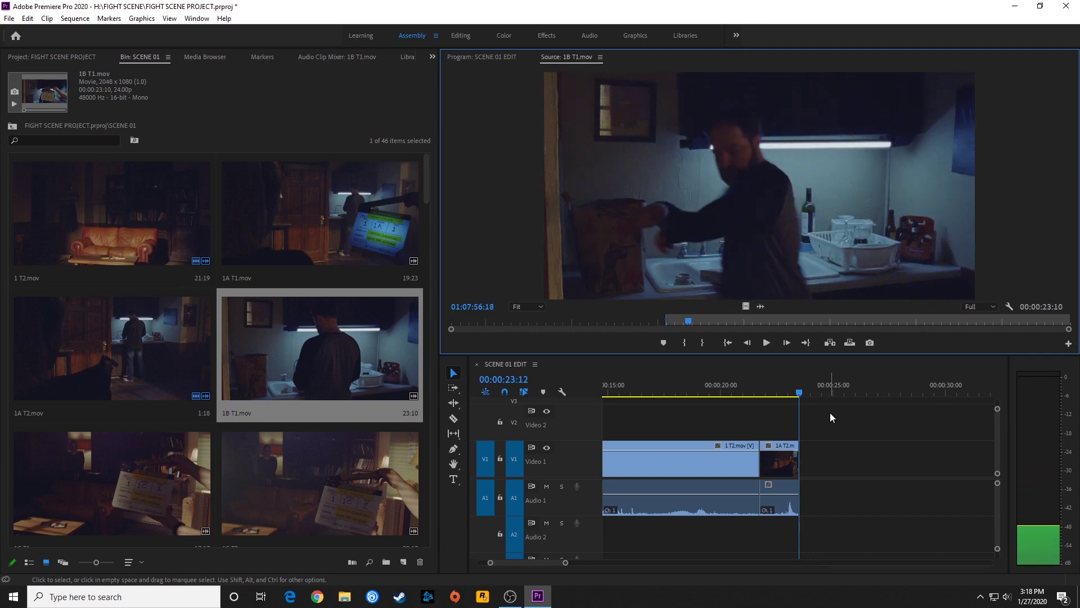
{"action": "key", "text": "Left"}
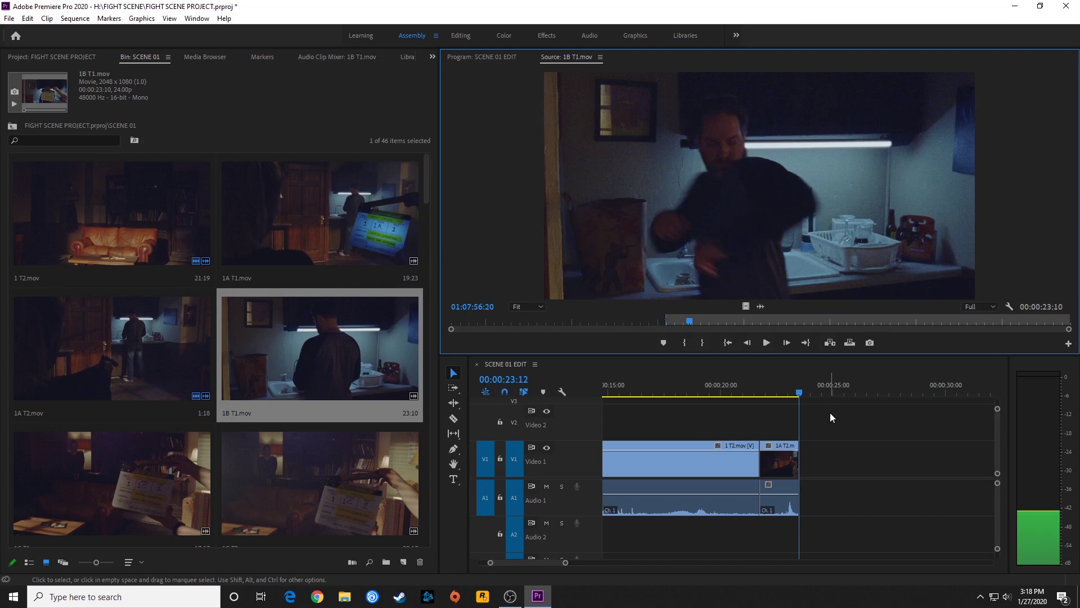
{"action": "key", "text": "o"}
{"action": "key", "text": "period"}
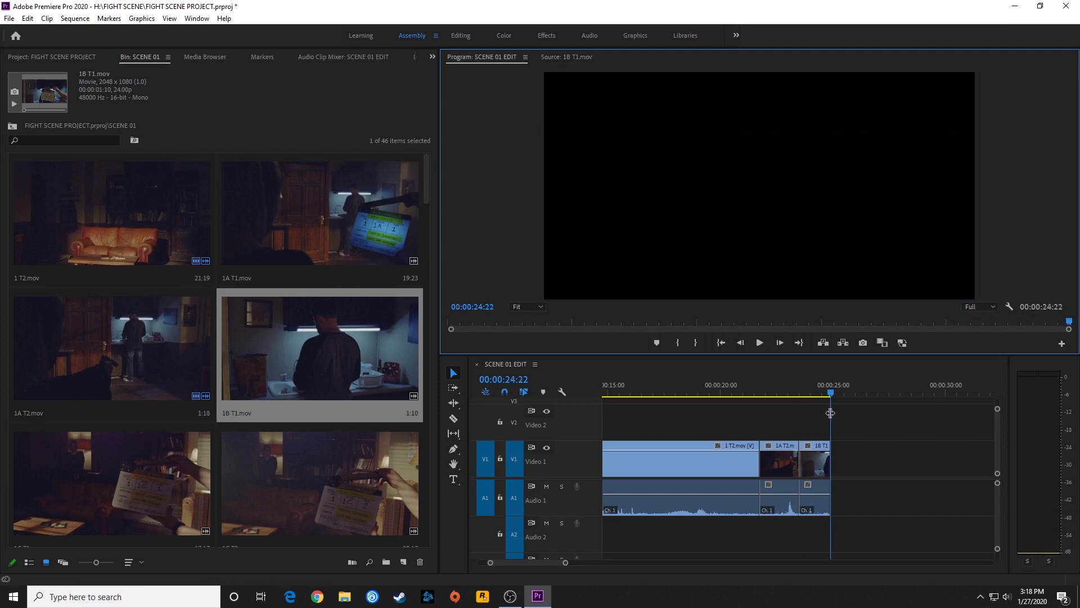
Step: Move the playhead back to the cut between 1A T2.mov and 1B T1.mov and enlarge the timeline around it
{"action": "key", "text": "backslash"}
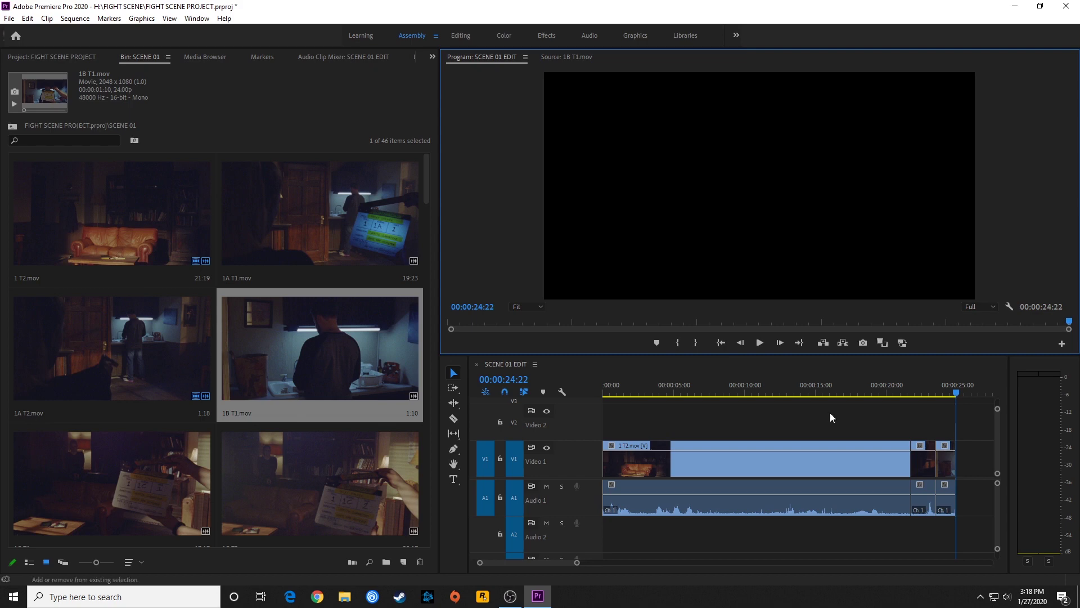
{"action": "left_click", "coordinate": [830, 414]}
{"action": "key", "text": "Up"}
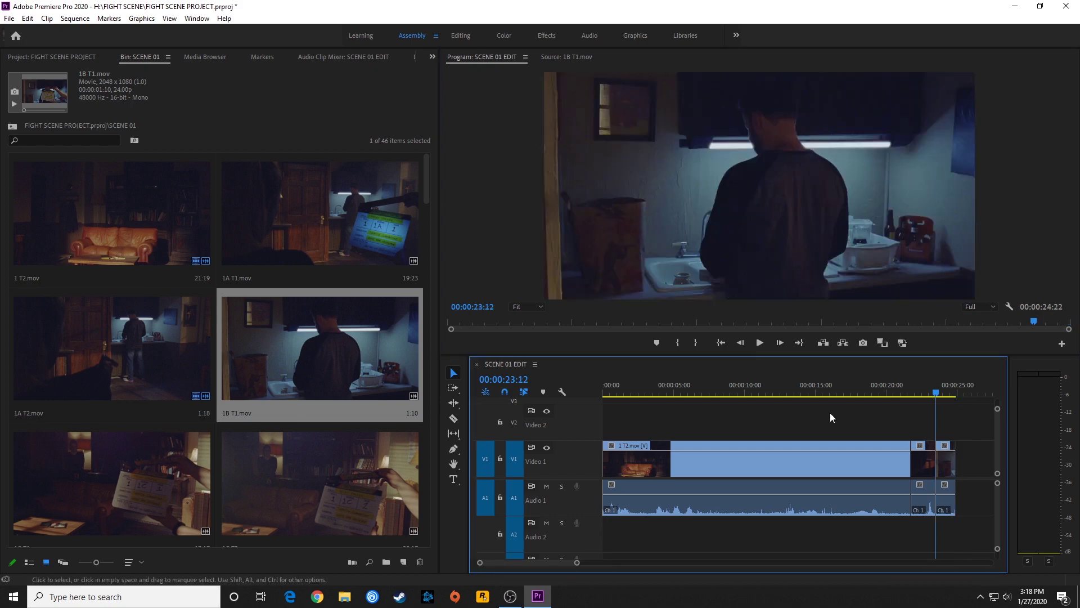
{"action": "key", "text": "equal"}
{"action": "key", "text": "equal"}
{"action": "key", "text": "equal"}
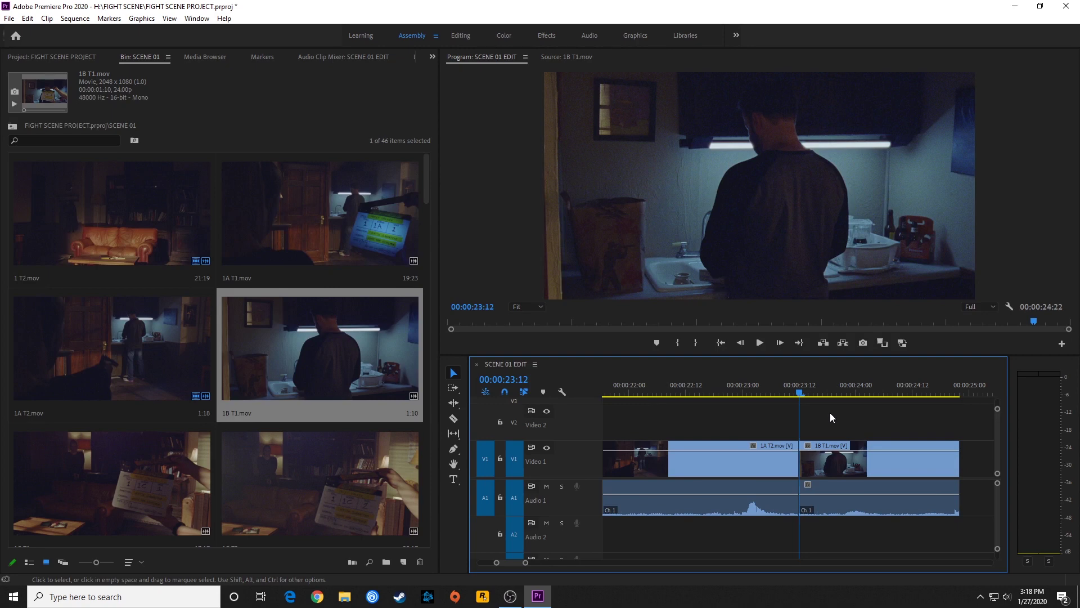
Step: Return to the SCENE 01 bin, select 1C T3.mov and open it in the Source monitor
{"action": "key", "text": "shift"}
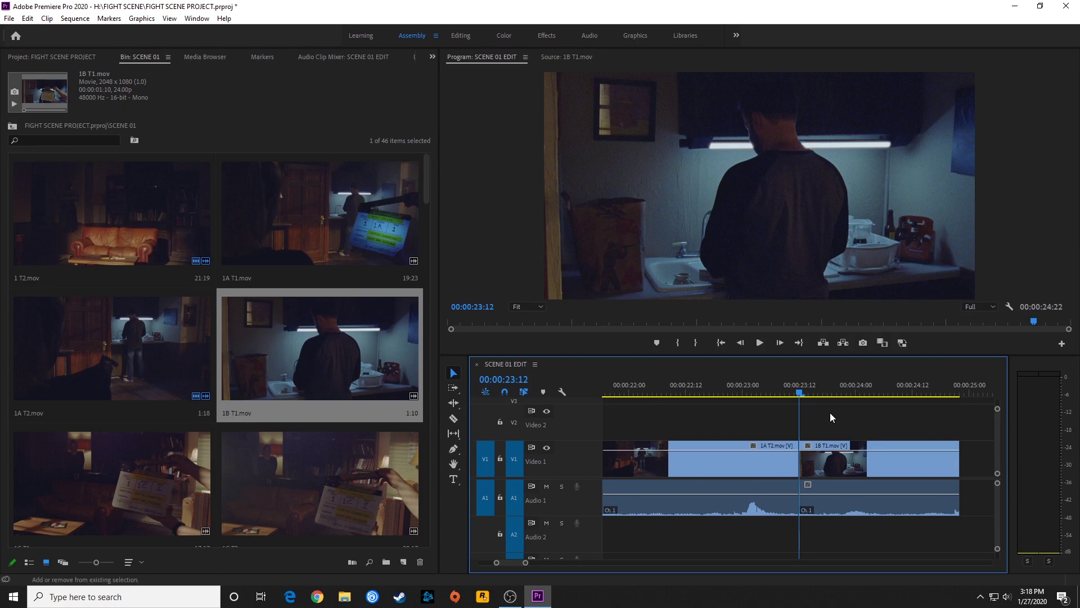
{"action": "key", "text": "shift+1"}
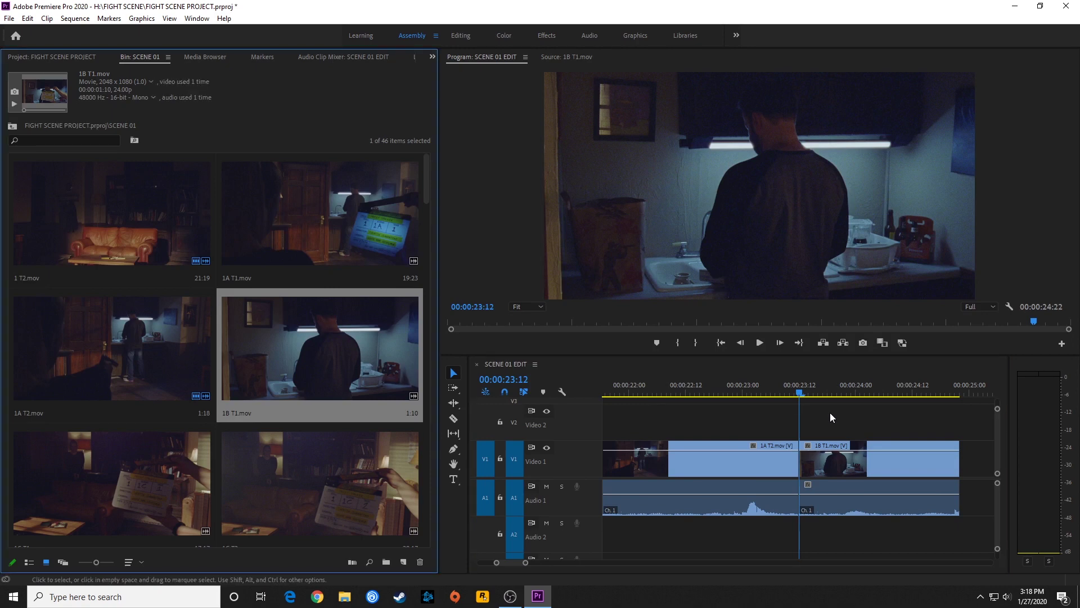
{"action": "key", "text": "Down"}
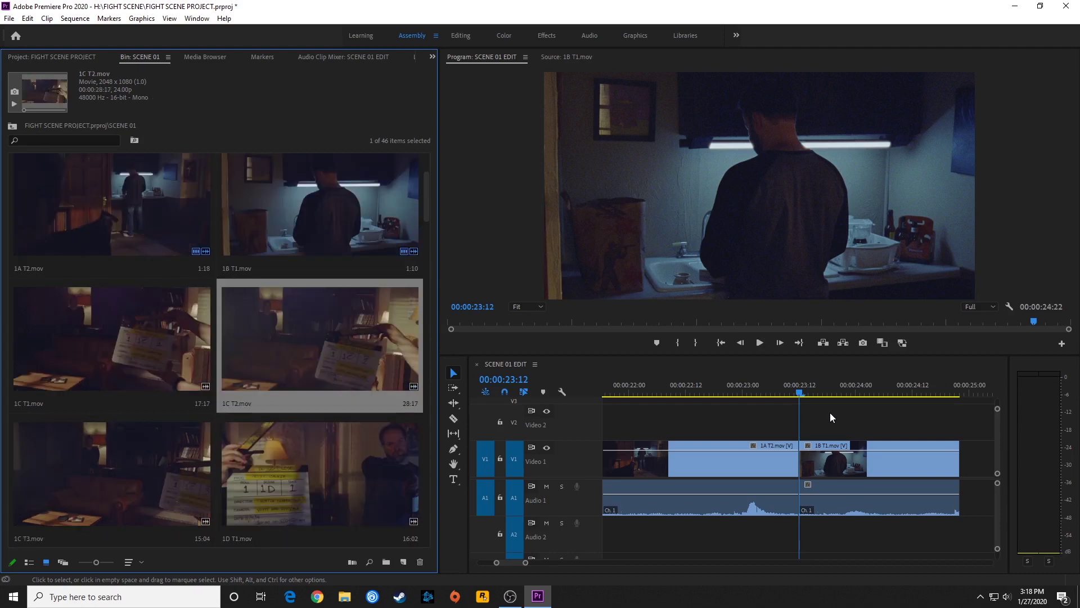
{"action": "key", "text": "Down"}
{"action": "key", "text": "Left"}
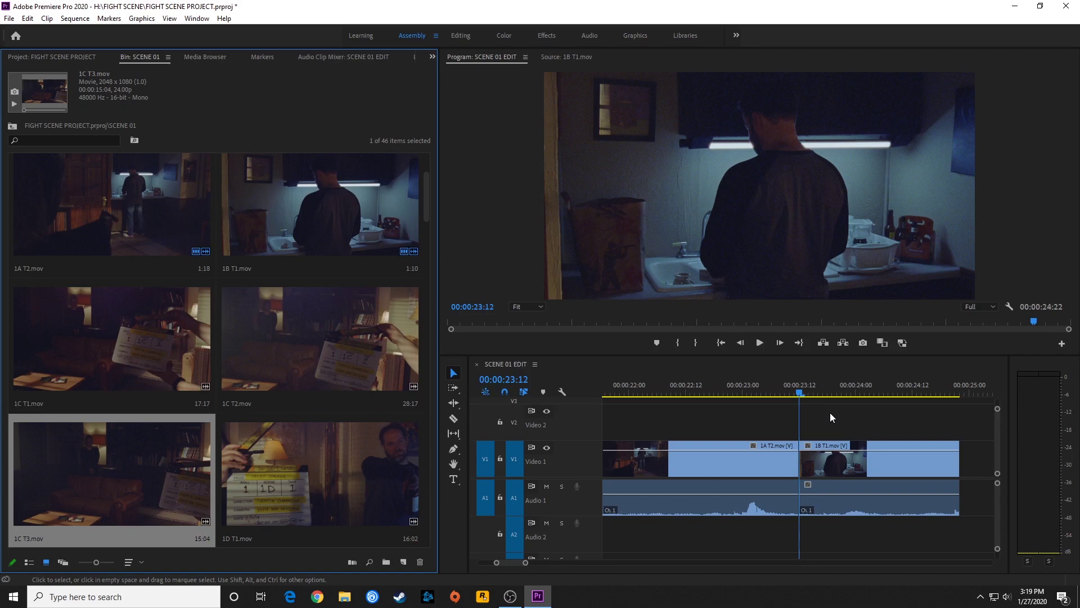
{"action": "key", "text": "Return"}
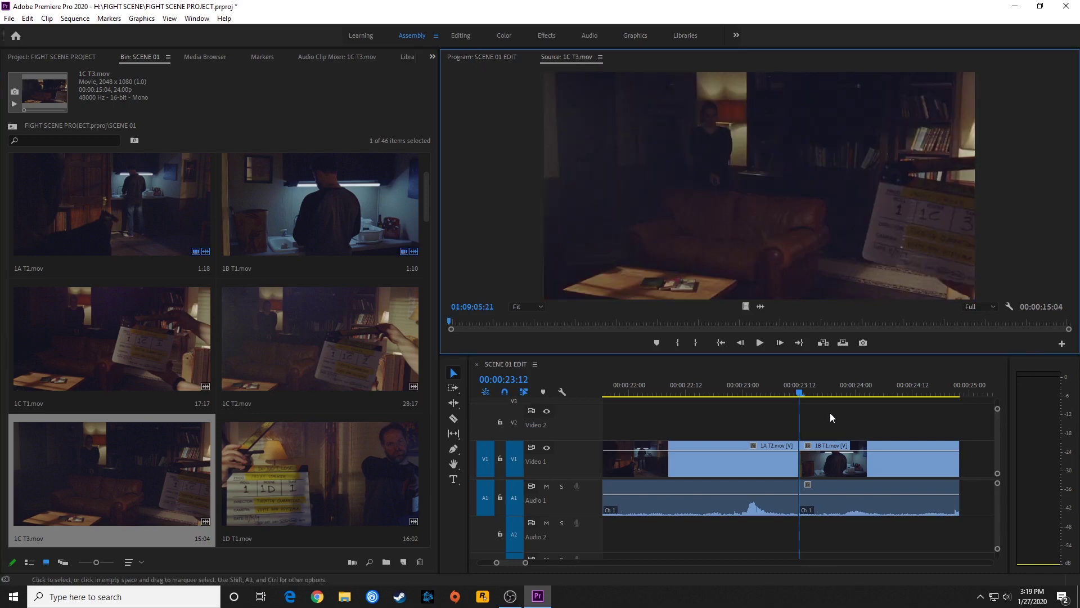
Step: Play through 1C T3.mov, step back frame by frame and mark the In point at 01:09:14:14
{"action": "key", "text": "space"}
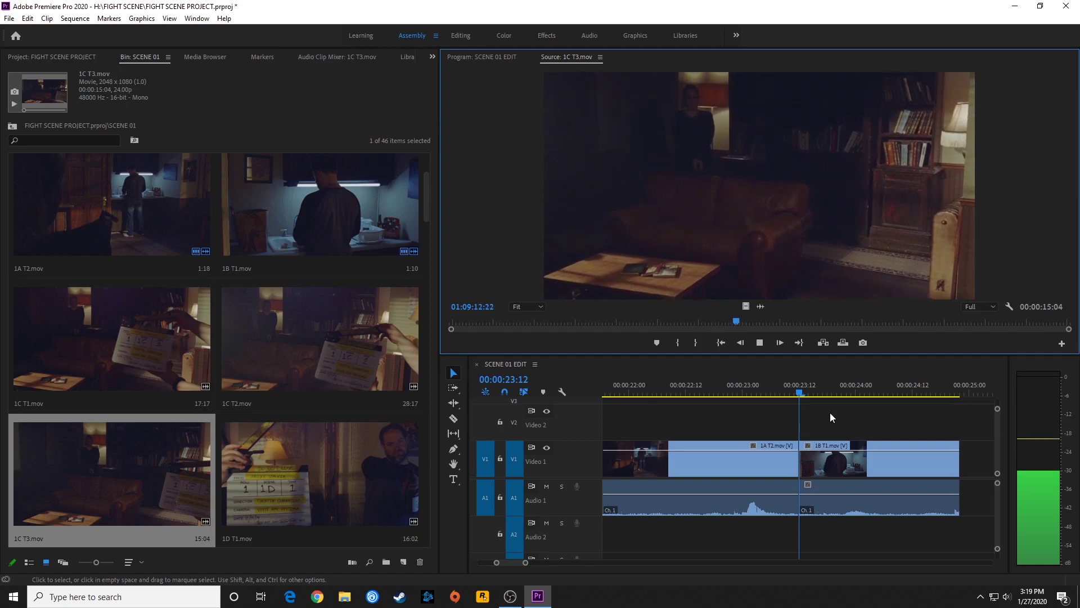
{"action": "key", "text": "space"}
{"action": "key", "text": "space"}
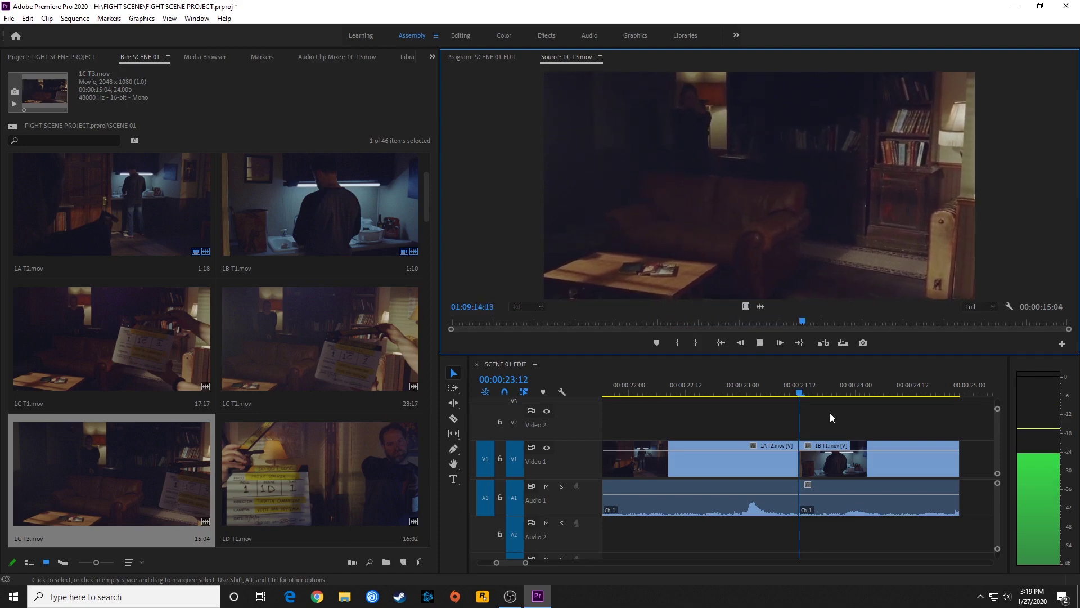
{"action": "key", "text": "space"}
{"action": "key", "text": "Left"}
{"action": "key", "text": "Left"}
{"action": "key", "text": "Left"}
{"action": "key", "text": "Left"}
{"action": "key", "text": "Left"}
{"action": "key", "text": "Left"}
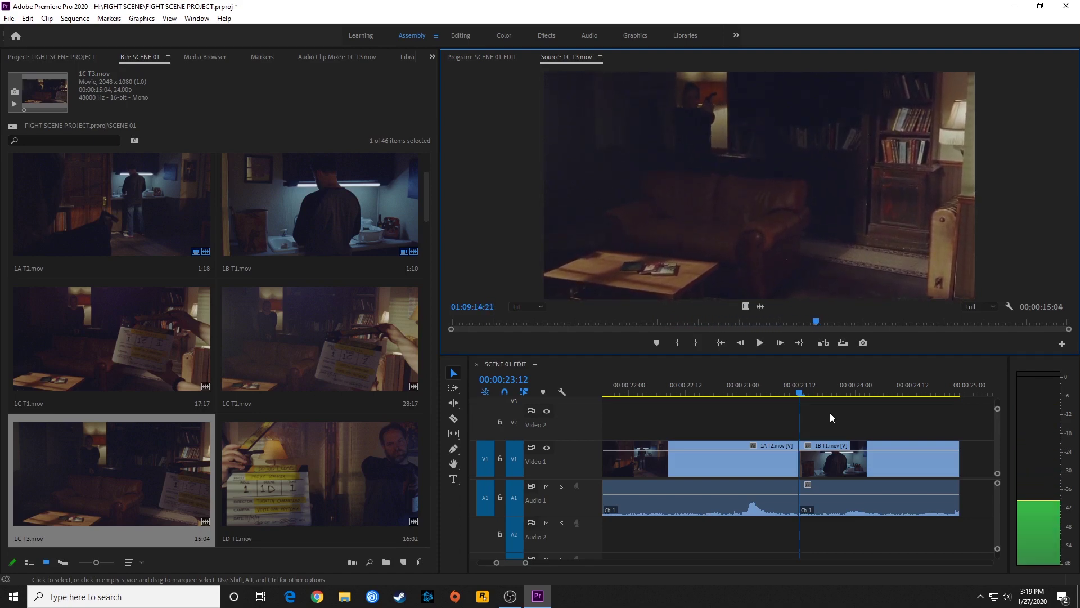
{"action": "key", "text": "Left"}
{"action": "key", "text": "Left"}
{"action": "key", "text": "Left"}
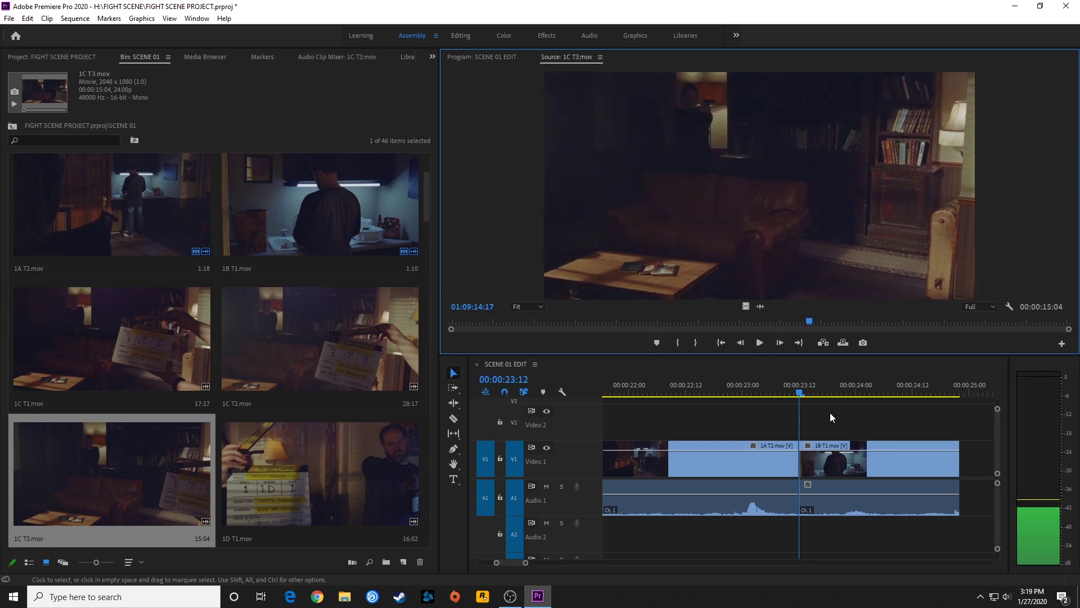
{"action": "key", "text": "i"}
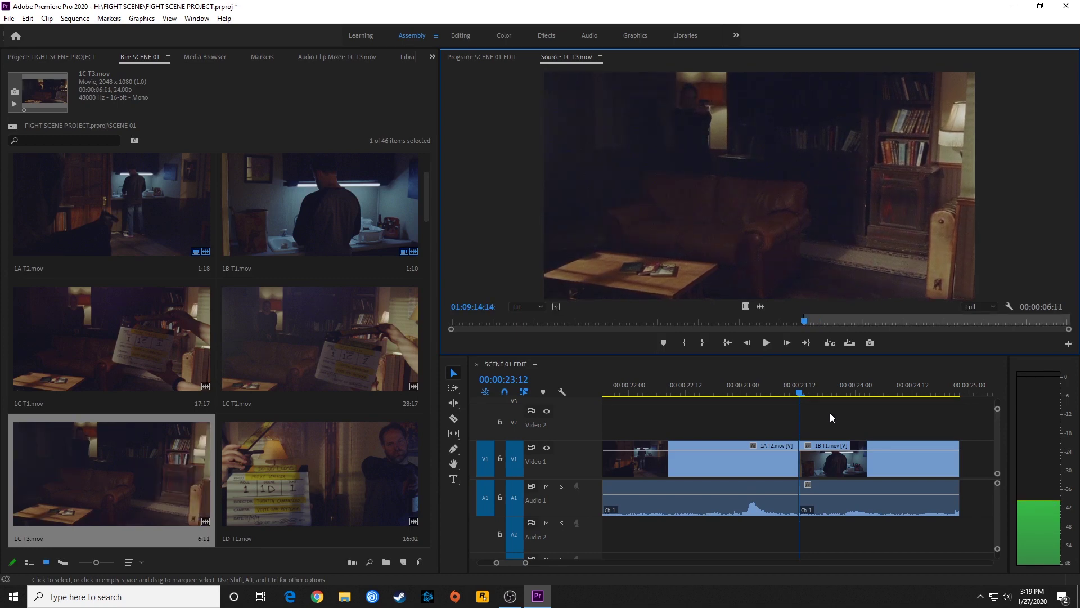
Step: Play on through 1C T3.mov, mark the Out point at 01:09:15:08 and overwrite the shot at 00:00:23:12 in the sequence
{"action": "key", "text": "space"}
{"action": "key", "text": "space"}
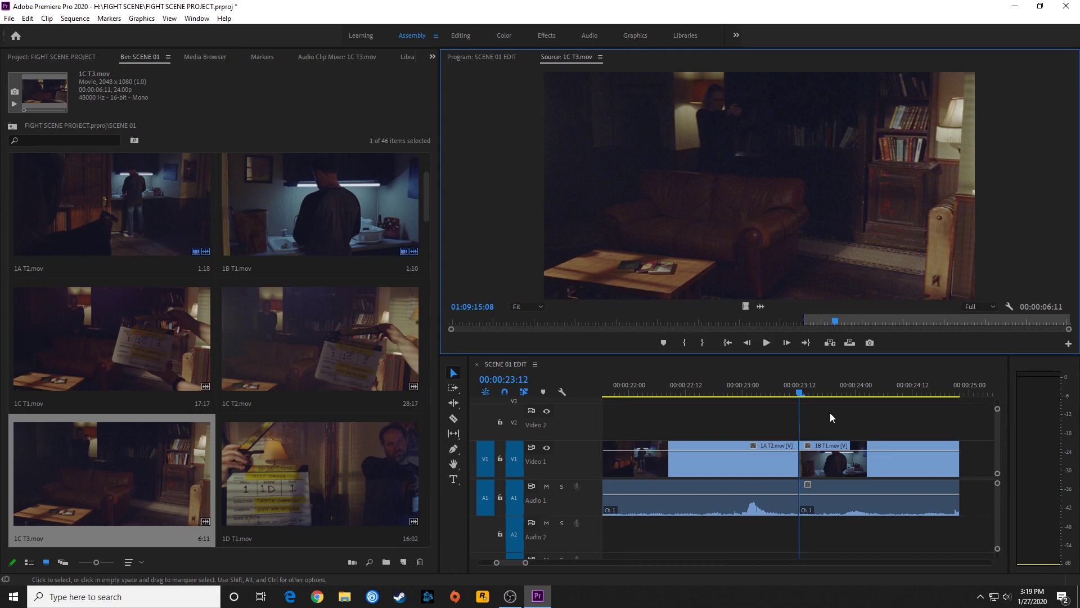
{"action": "key", "text": "o"}
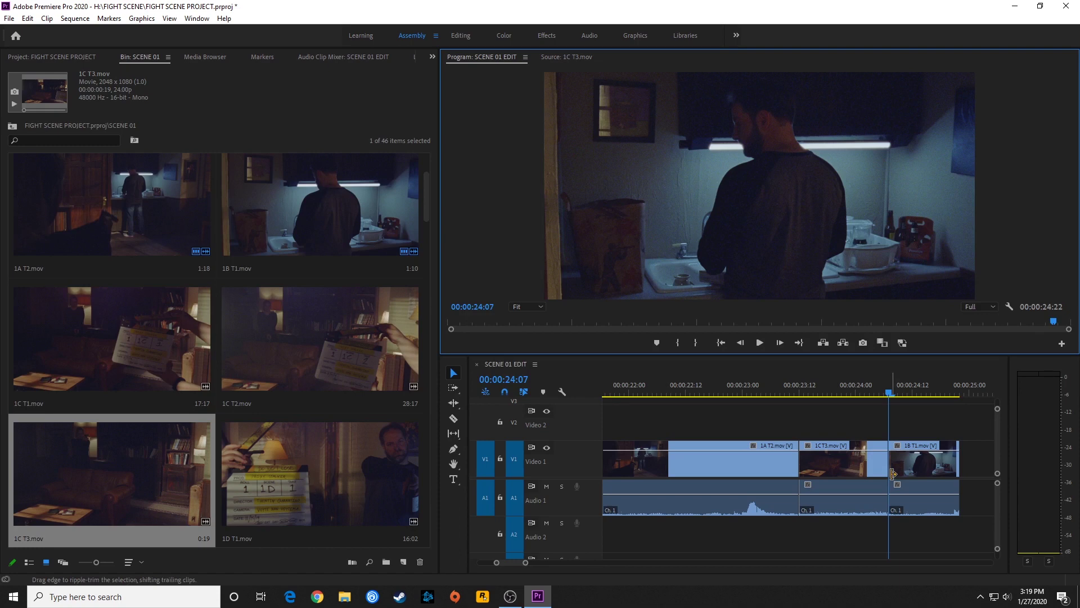
Step: Undo the overwrite of 1C T3.mov, try inserting it between 1A T2.mov and 1B T1.mov instead, and undo that insert
{"action": "key", "text": "ctrl+z"}
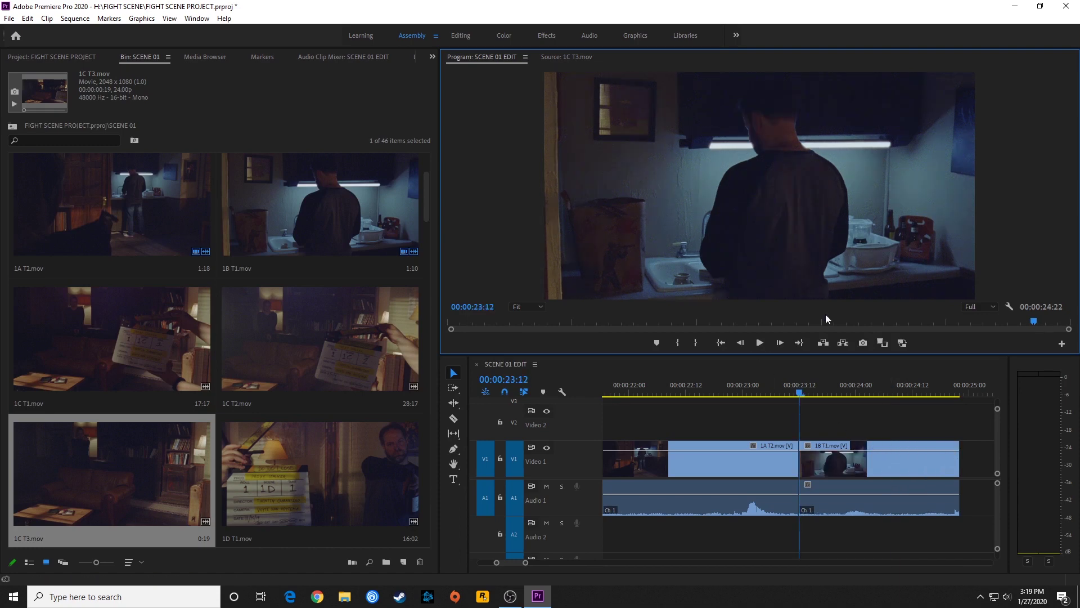
{"action": "key", "text": "shift+2"}
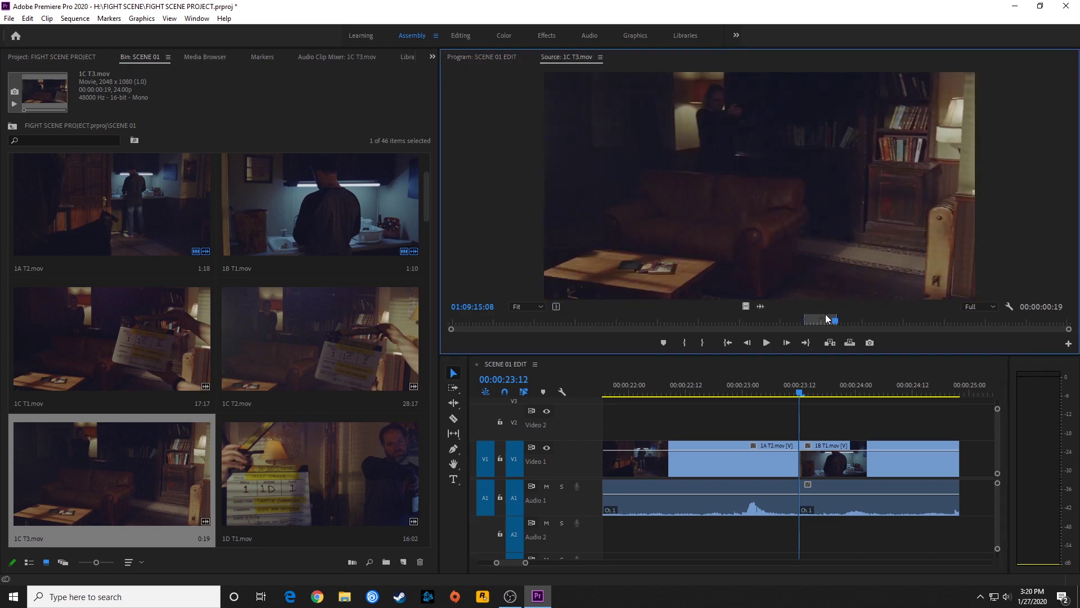
{"action": "key", "text": "comma"}
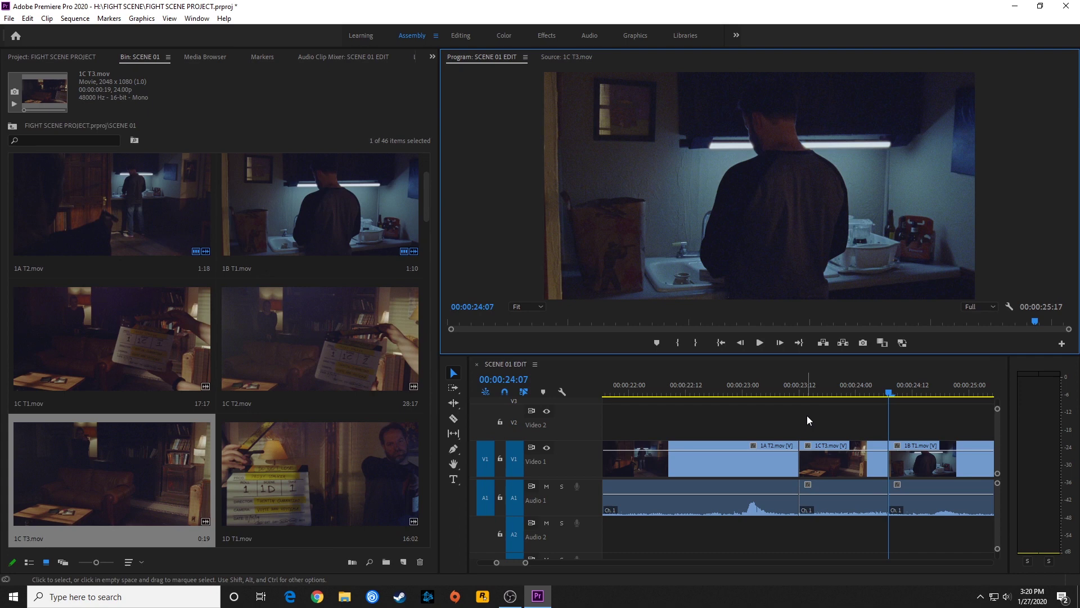
{"action": "key", "text": "ctrl+z"}
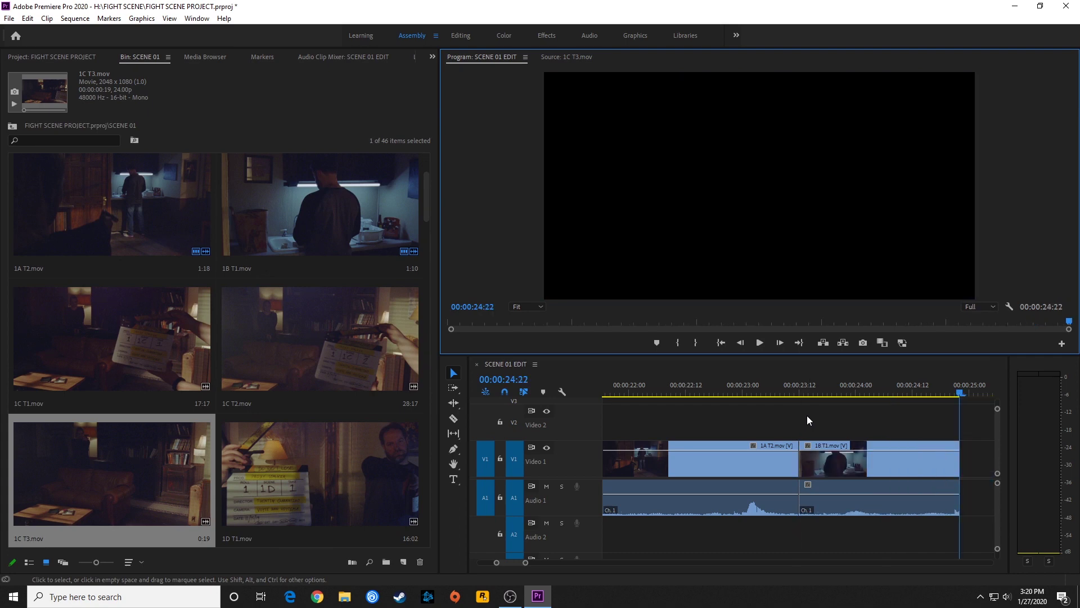
Step: Go back to the SCENE 01 bin, select 1A T2.mov and open it in the Source monitor
{"action": "key", "text": "shift+1"}
{"action": "key", "text": "Left"}
{"action": "key", "text": "Left"}
{"action": "key", "text": "Left"}
{"action": "key", "text": "Left"}
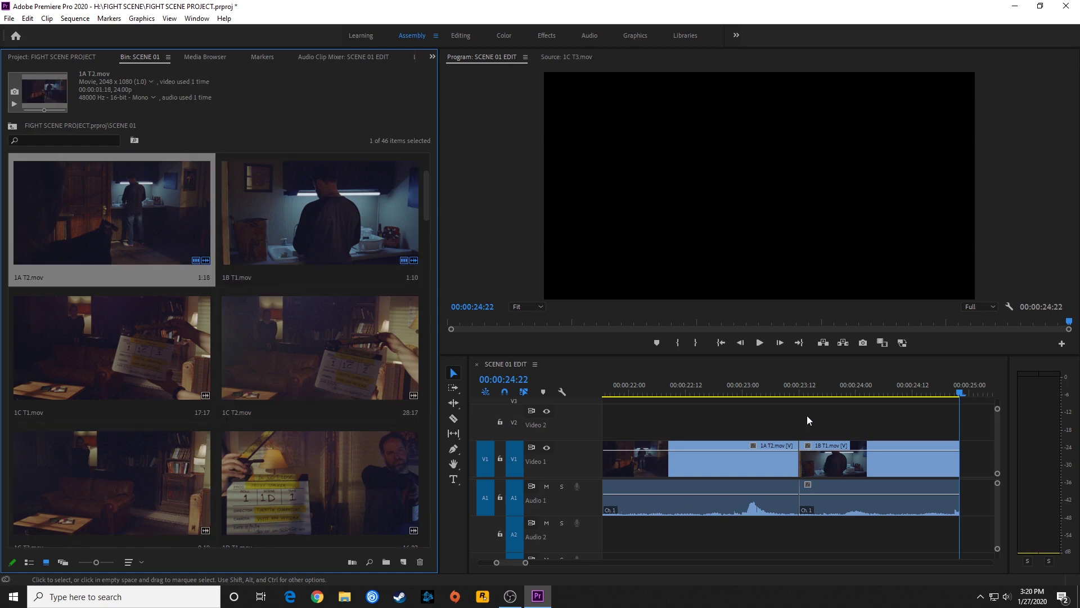
{"action": "key", "text": "Return"}
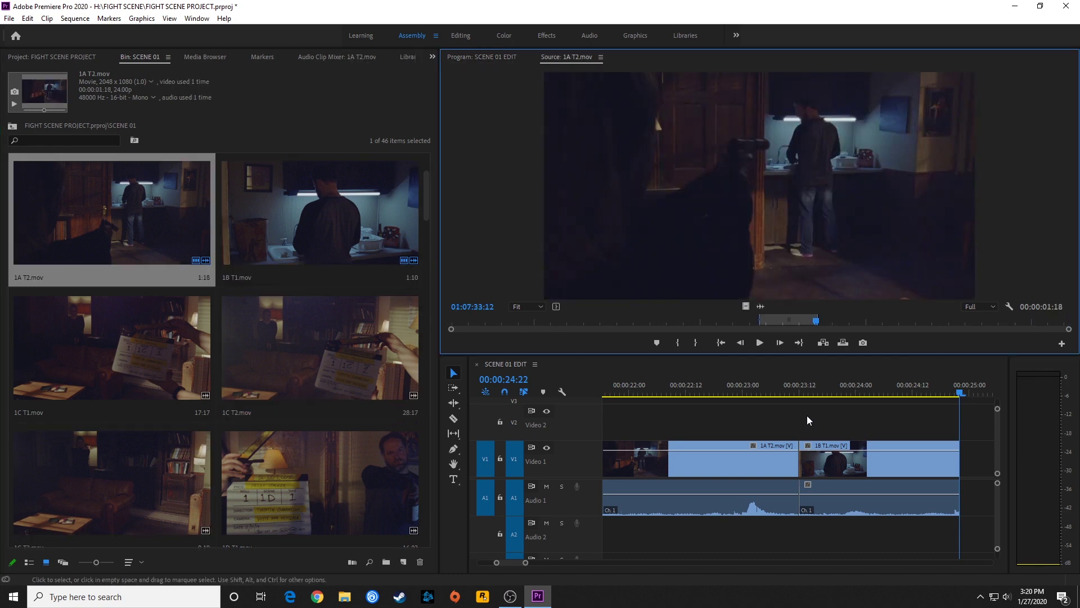
Step: Play 1A T2.mov past its marked range and step frame by frame through the man's turn from the sink
{"action": "key", "text": "space"}
{"action": "key", "text": "h"}
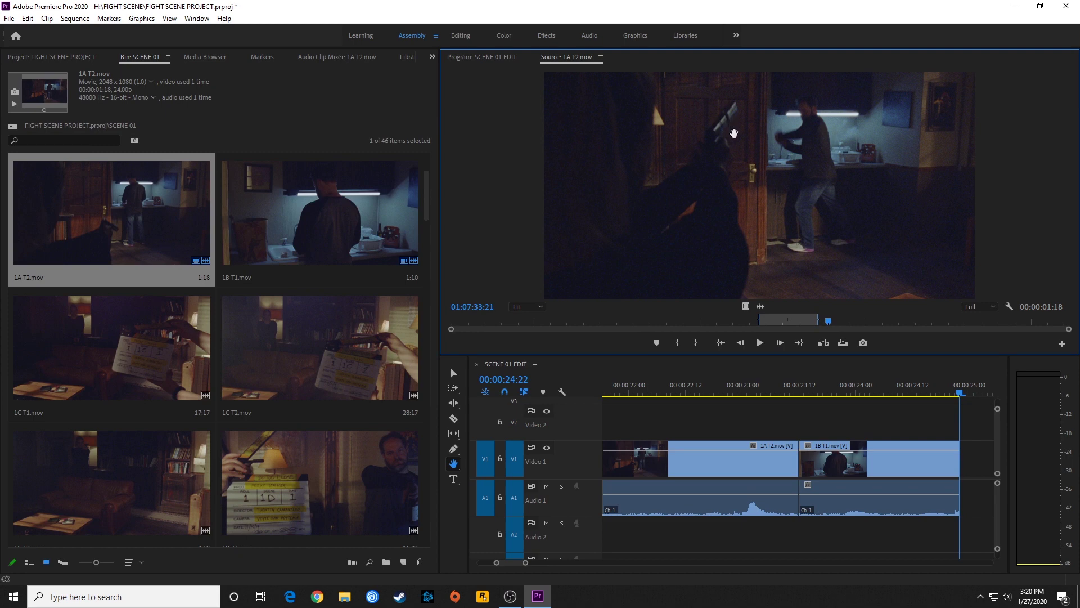
{"action": "key", "text": "Left"}
{"action": "key", "text": "Left"}
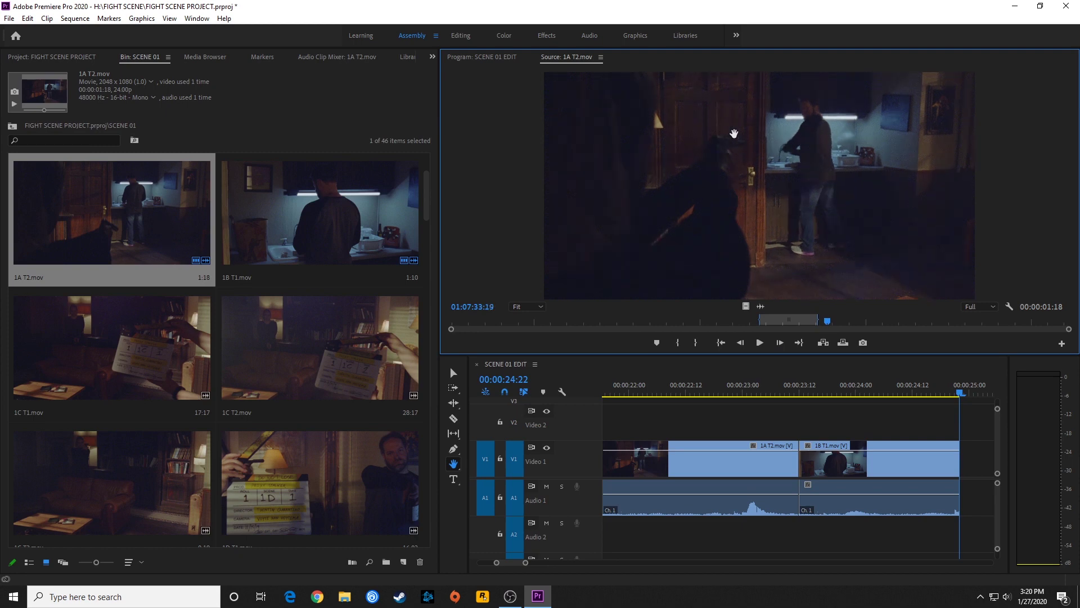
{"action": "key", "text": "Right"}
{"action": "key", "text": "Right"}
{"action": "key", "text": "Right"}
{"action": "key", "text": "Right"}
{"action": "key", "text": "Right"}
{"action": "key", "text": "Right"}
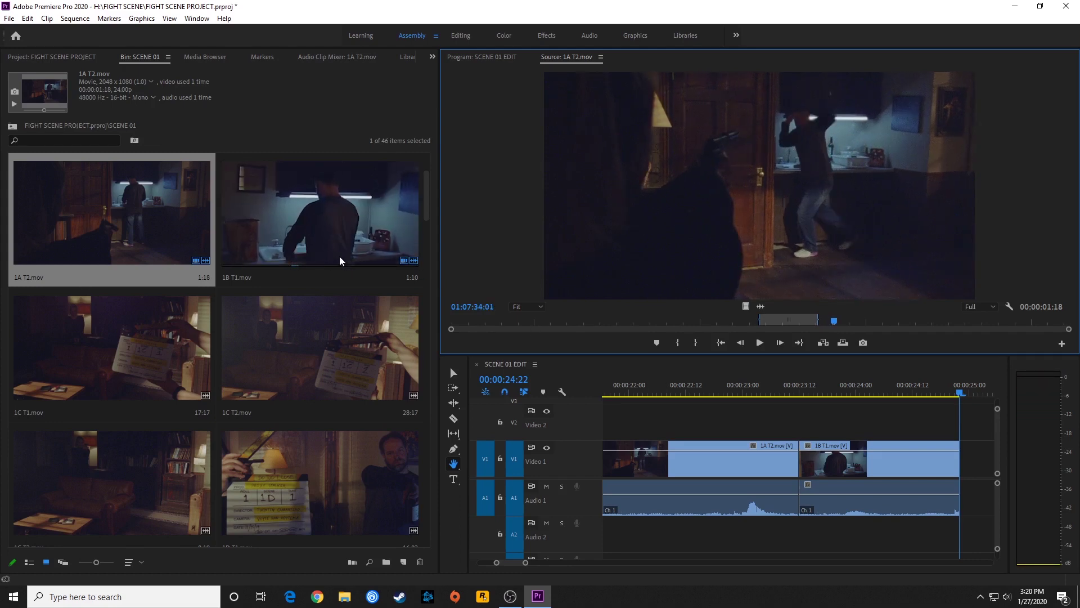
Step: Replay 1A T2.mov around the man's turn from the sink and mark a new In point at 01:07:33:15
{"action": "scroll", "coordinate": [337, 270], "scroll_direction": "up", "scroll_amount": 2}
{"action": "key", "text": "space"}
{"action": "left_click", "coordinate": [821, 322]}
{"action": "key", "text": "space"}
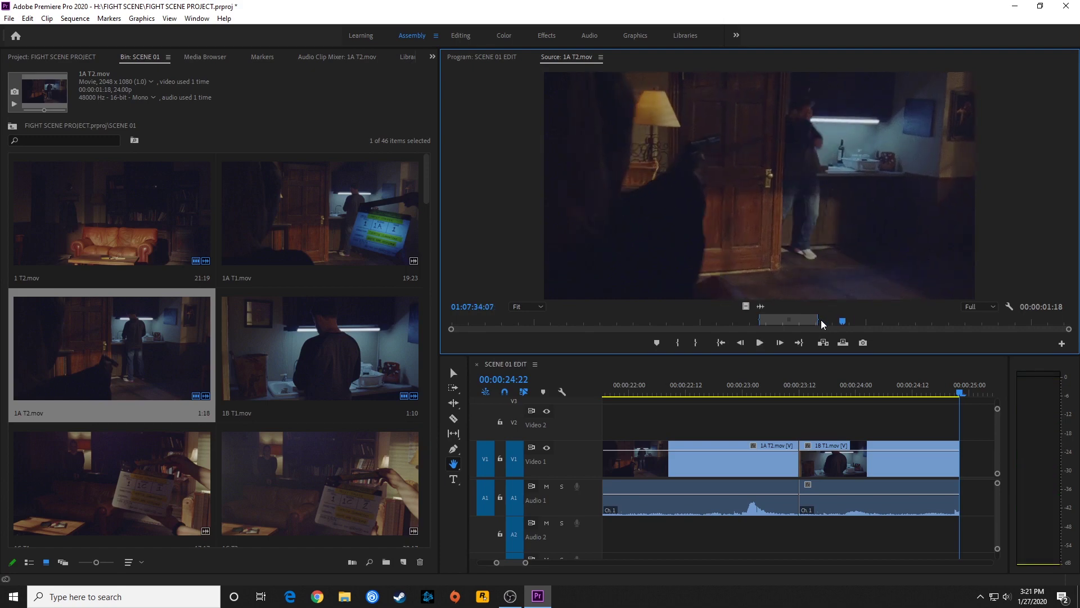
{"action": "key", "text": "space"}
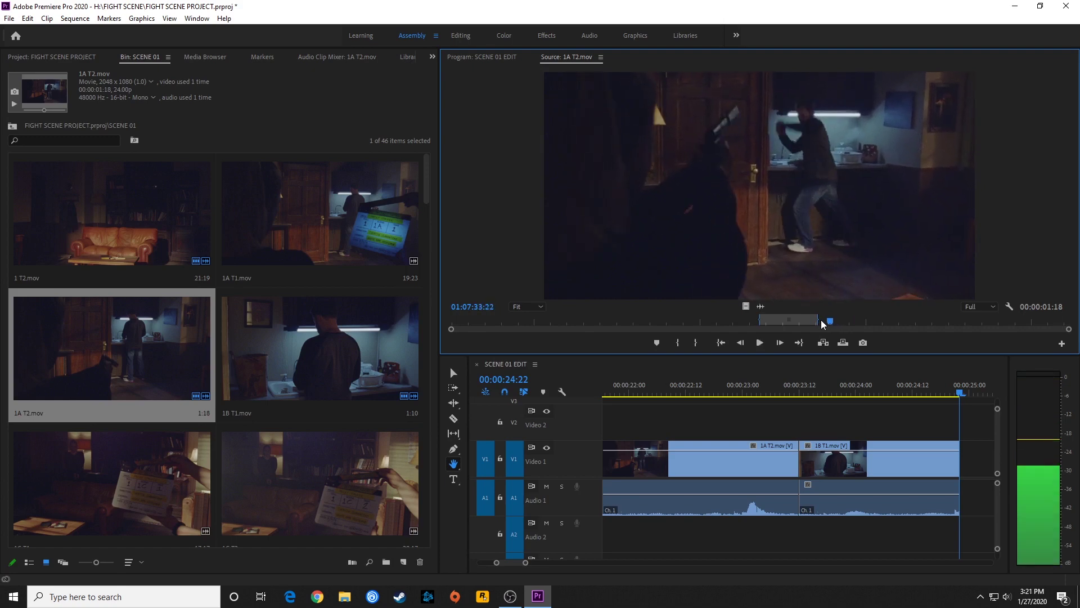
{"action": "left_click", "coordinate": [821, 322]}
{"action": "key", "text": "space"}
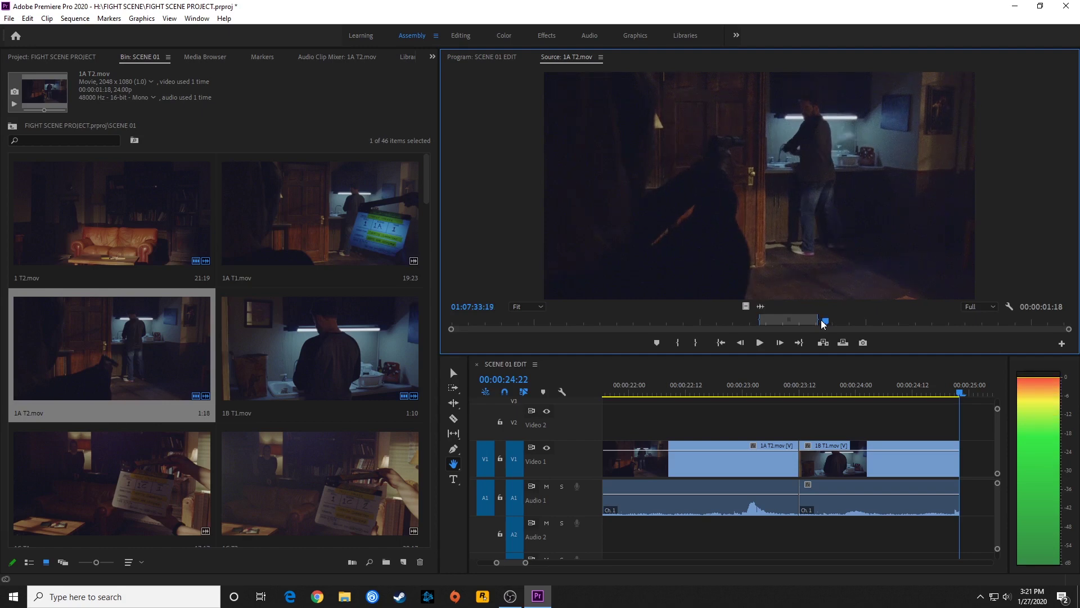
{"action": "left_click", "coordinate": [821, 323]}
{"action": "left_click", "coordinate": [822, 323]}
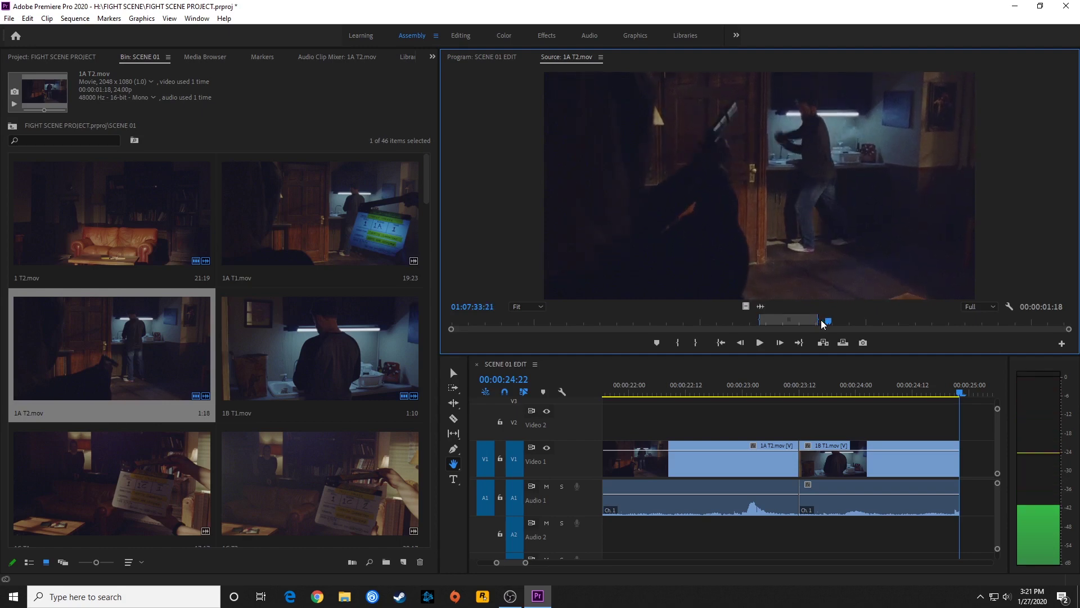
{"action": "left_click", "coordinate": [822, 322]}
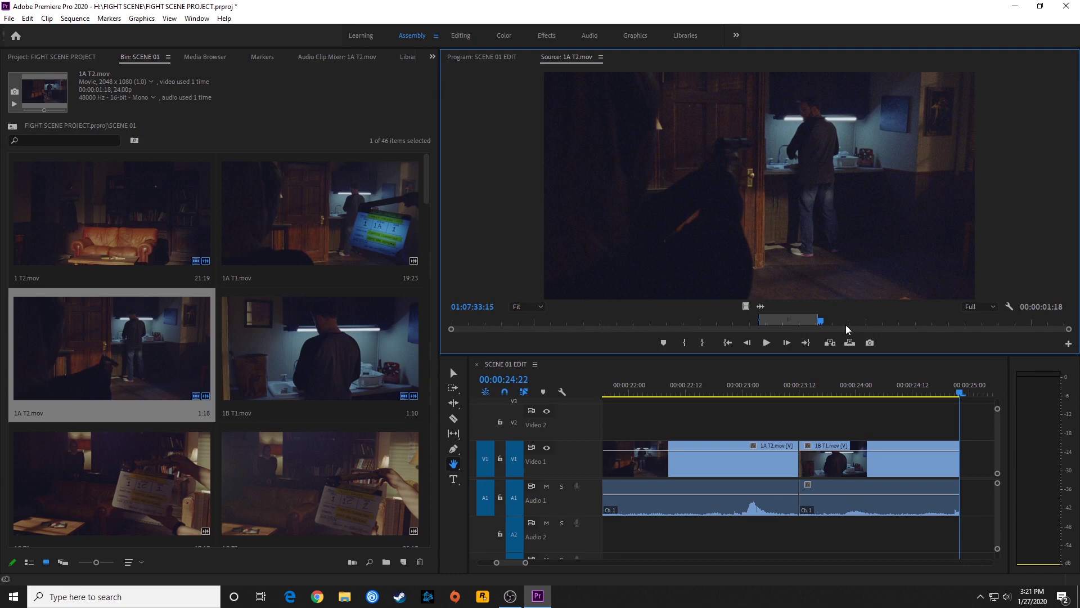
{"action": "key", "text": "i"}
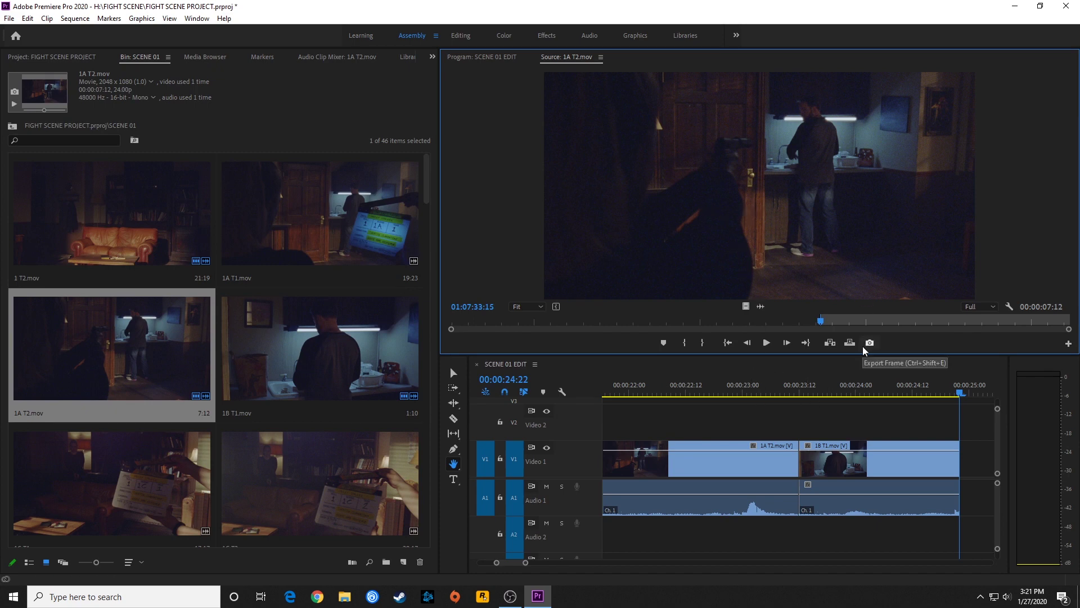
Step: Play on through 1A T2.mov, mark the Out point at 01:07:34:18 and overwrite the shot at 00:00:24:22 in the sequence
{"action": "key", "text": "space"}
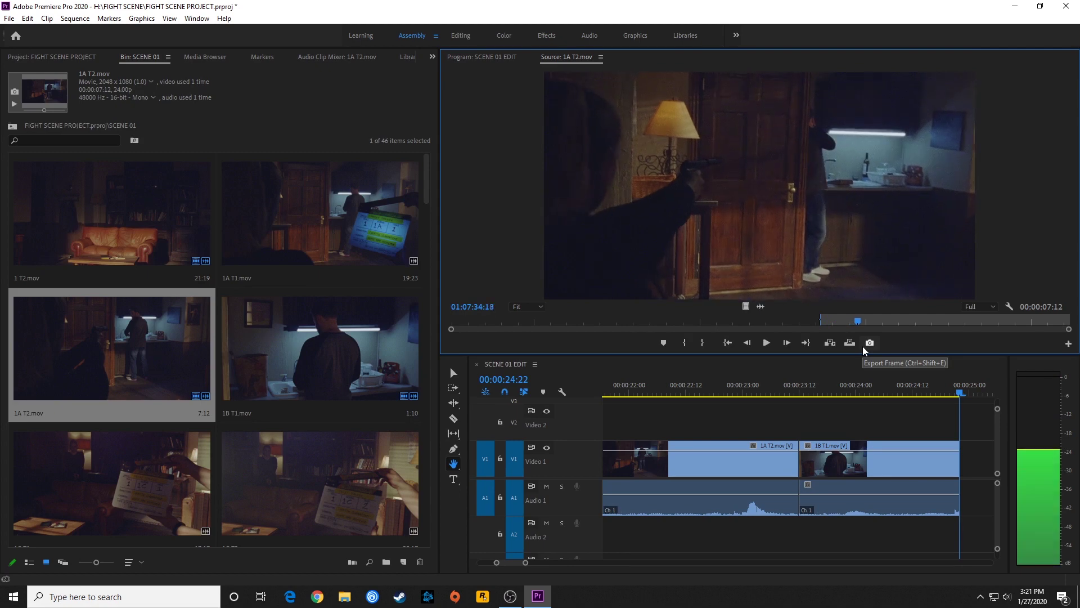
{"action": "key", "text": "o"}
{"action": "key", "text": "period"}
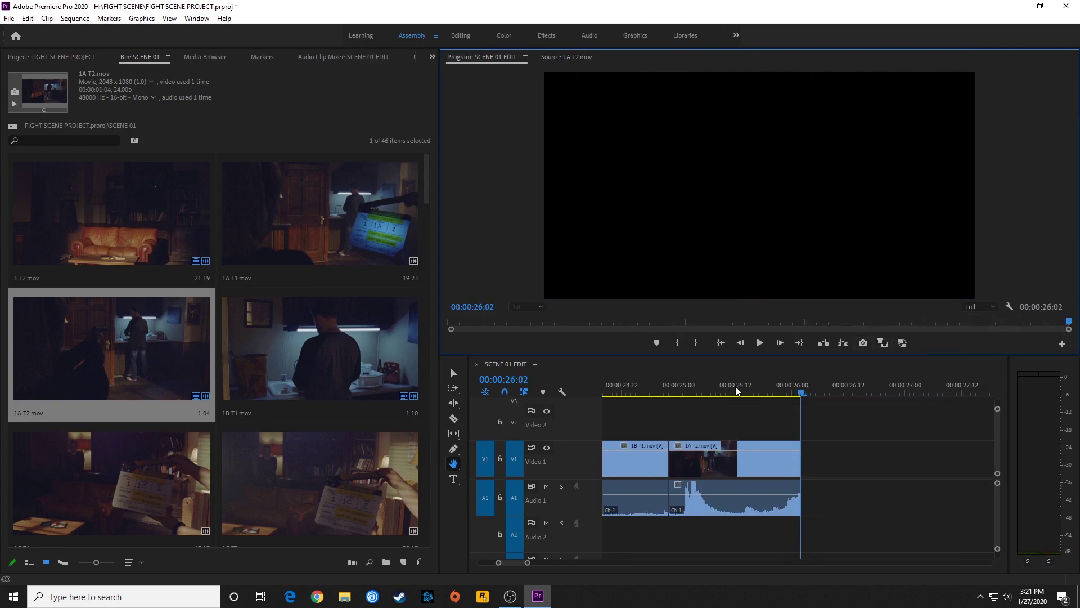
Step: Open 1C T3.mov from the SCENE 01 bin, play past its marked range and return to its Out point
{"action": "scroll", "coordinate": [319, 474], "scroll_direction": "down", "scroll_amount": 5}
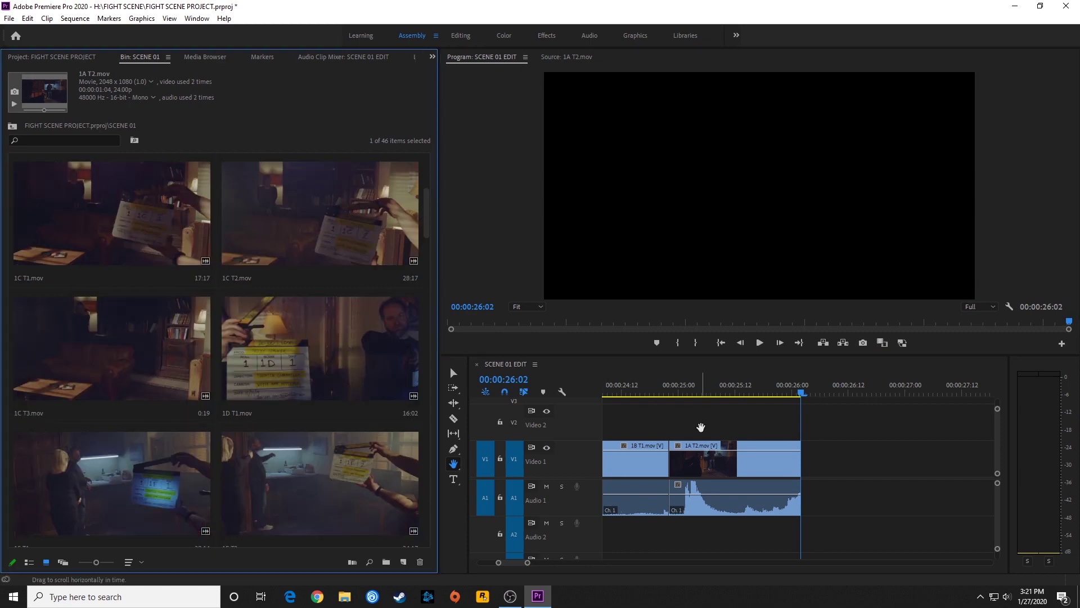
{"action": "key", "text": "Down"}
{"action": "key", "text": "Down"}
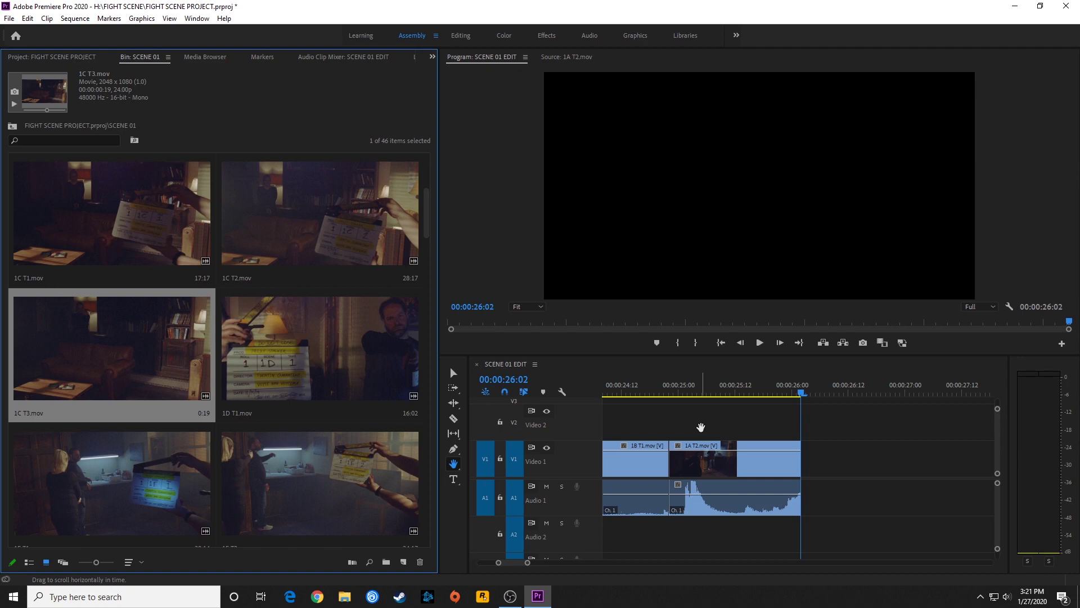
{"action": "key", "text": "Return"}
{"action": "key", "text": "space"}
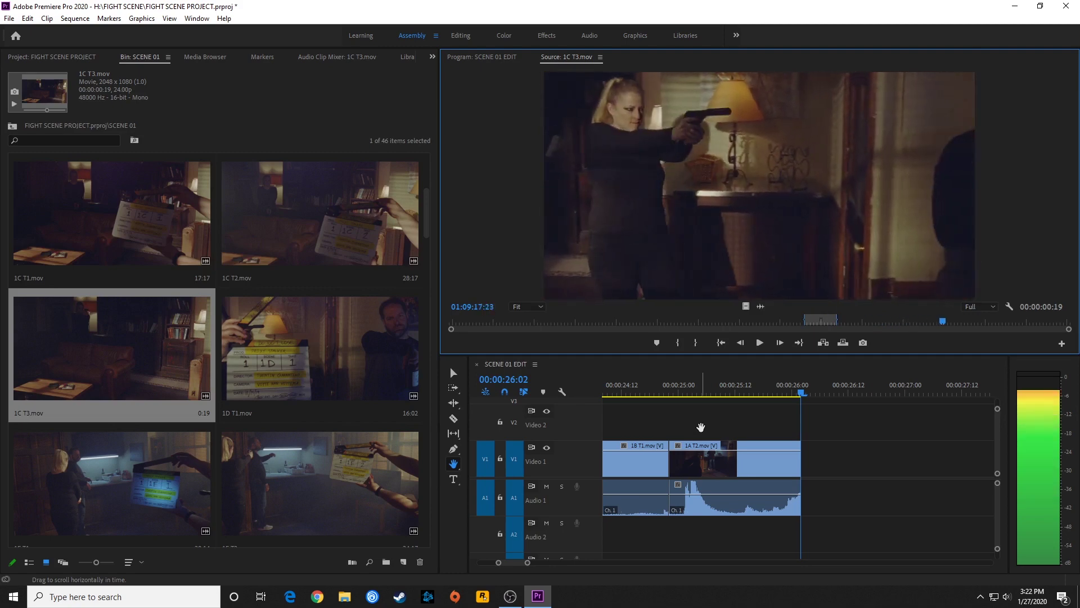
{"action": "key", "text": "shift+o"}
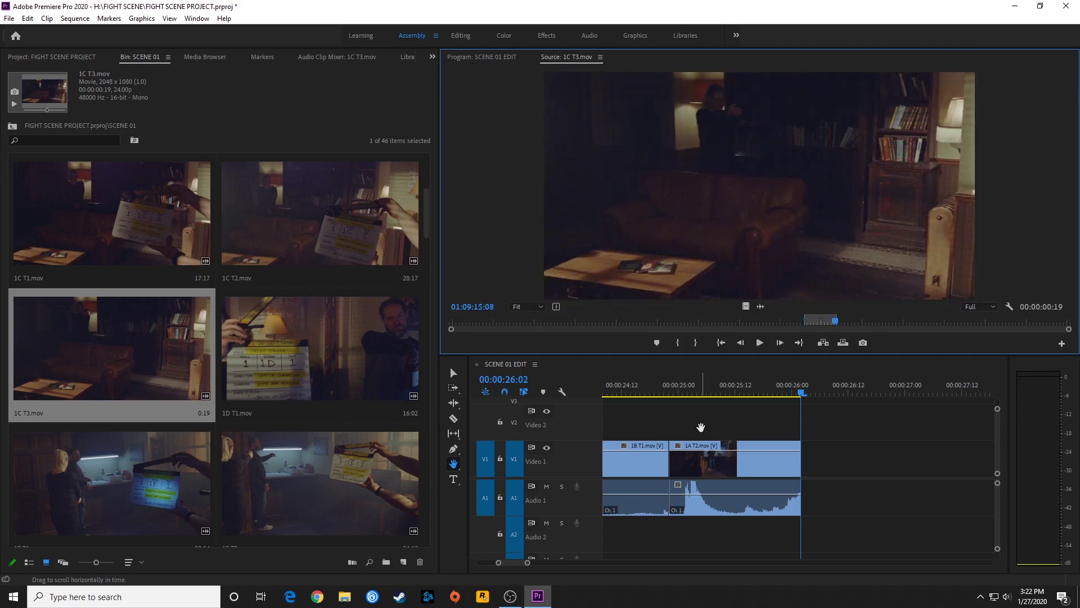
Step: Open 1C T2.mov instead, find the woman stepping forward with the gun and mark the In point at 01:08:47:03
{"action": "key", "text": "Left"}
{"action": "key", "text": "space"}
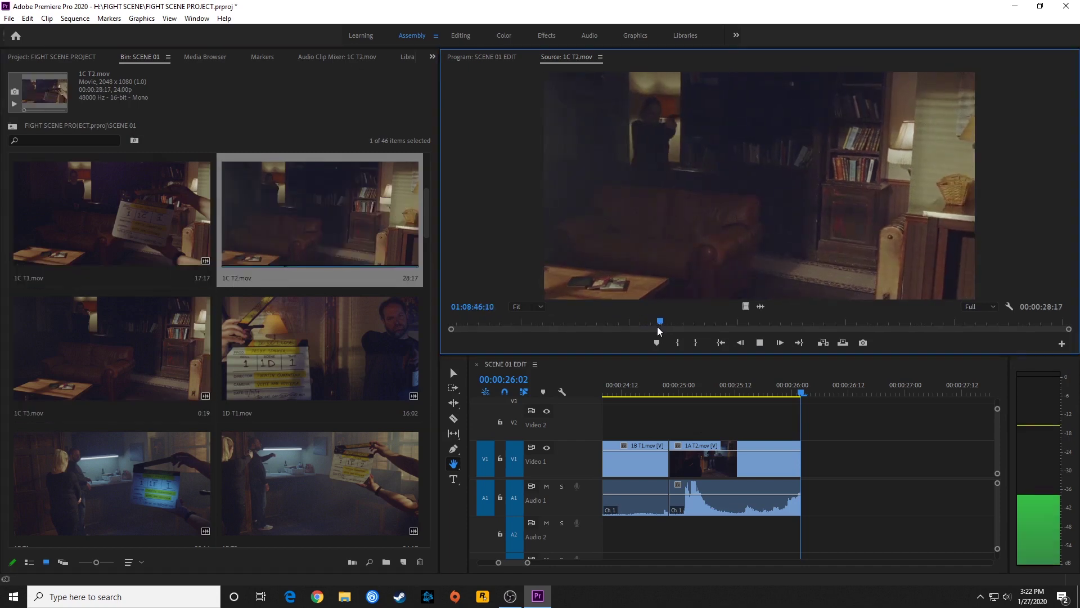
{"action": "key", "text": "space"}
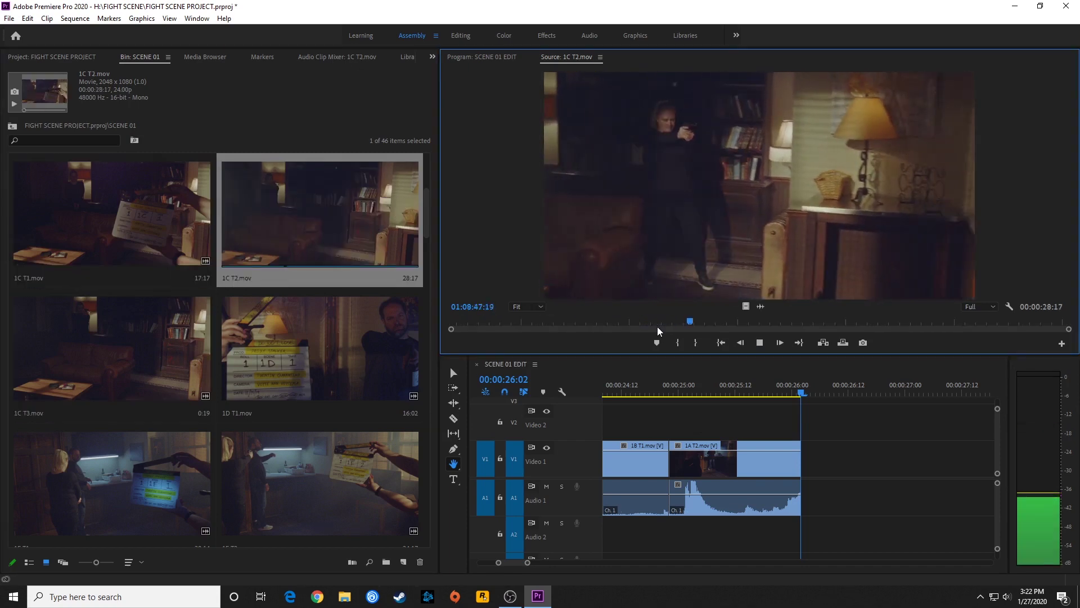
{"action": "key", "text": "j"}
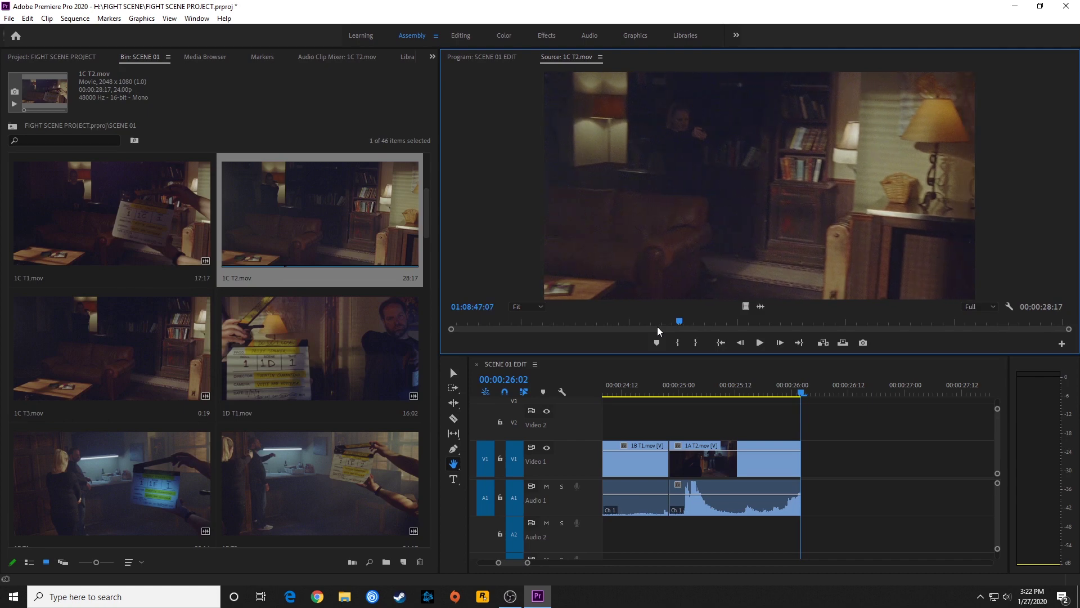
{"action": "key", "text": "Left"}
{"action": "key", "text": "Left"}
{"action": "key", "text": "Left"}
{"action": "key", "text": "i"}
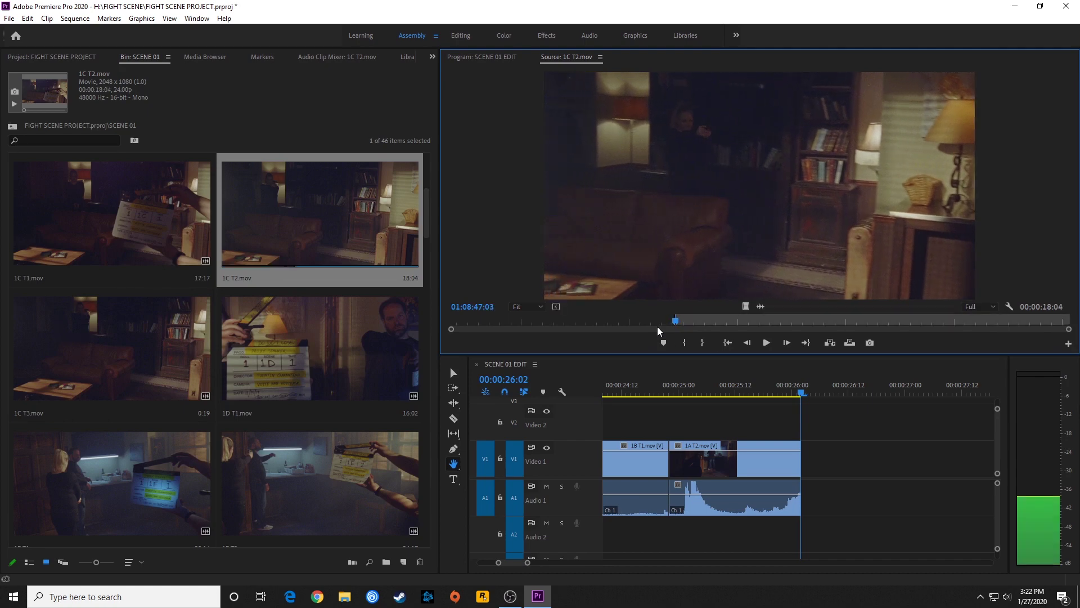
Step: Play on through 1C T2.mov, mark the Out point at 01:08:48:16 and overwrite the shot at 00:00:26:02 in the sequence
{"action": "key", "text": "space"}
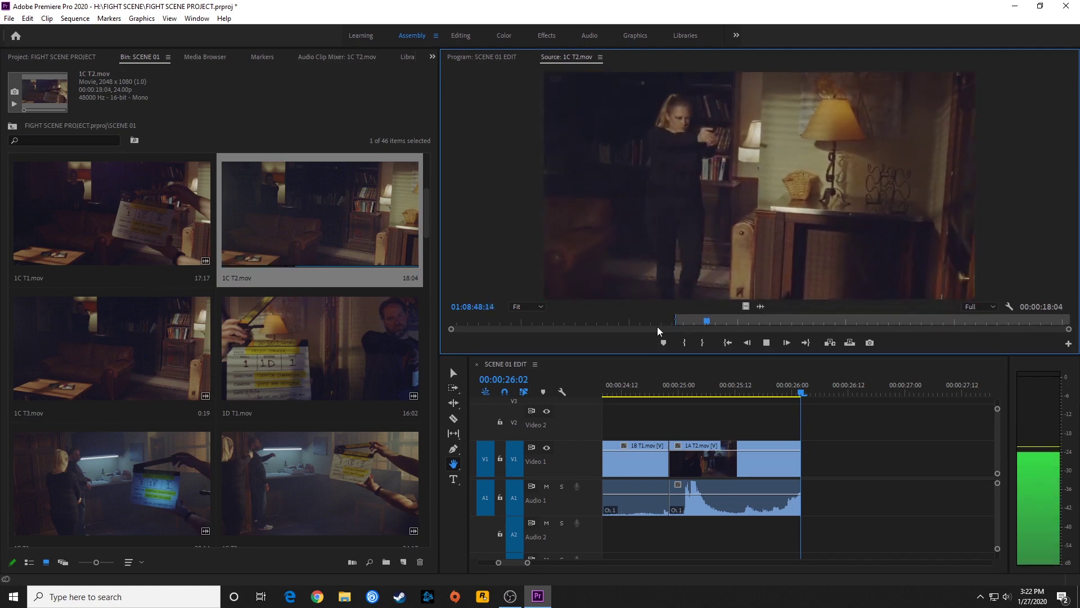
{"action": "key", "text": "j"}
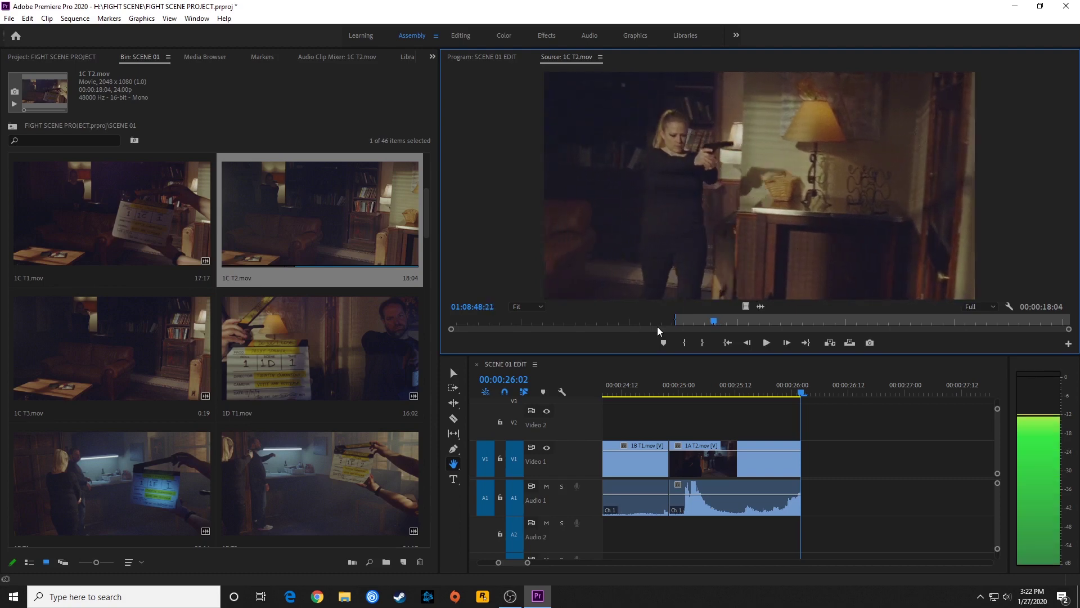
{"action": "key", "text": "k"}
{"action": "key", "text": "Left"}
{"action": "key", "text": "o"}
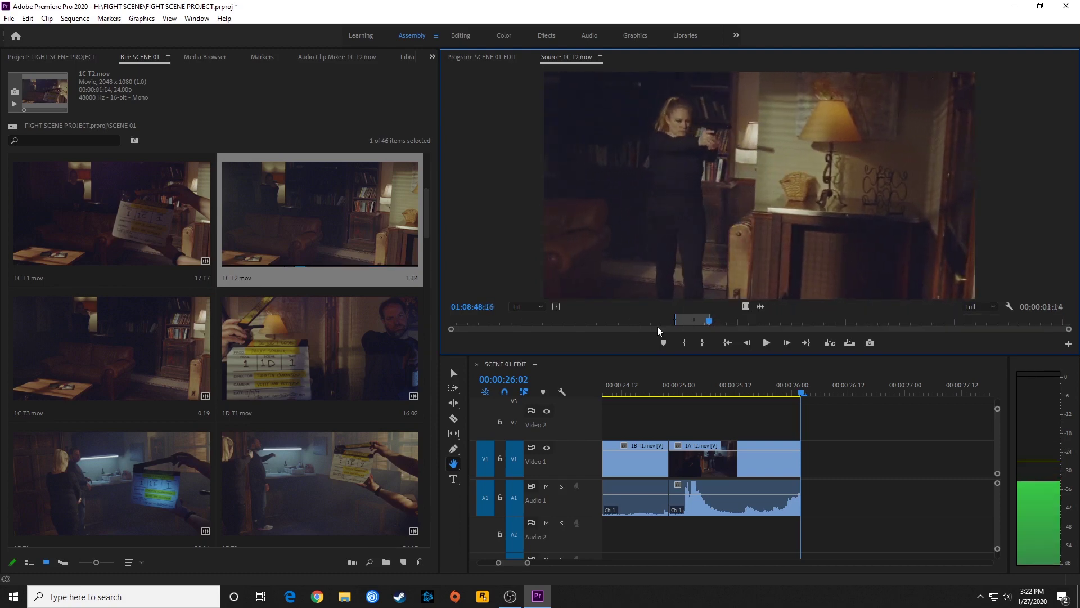
{"action": "key", "text": "period"}
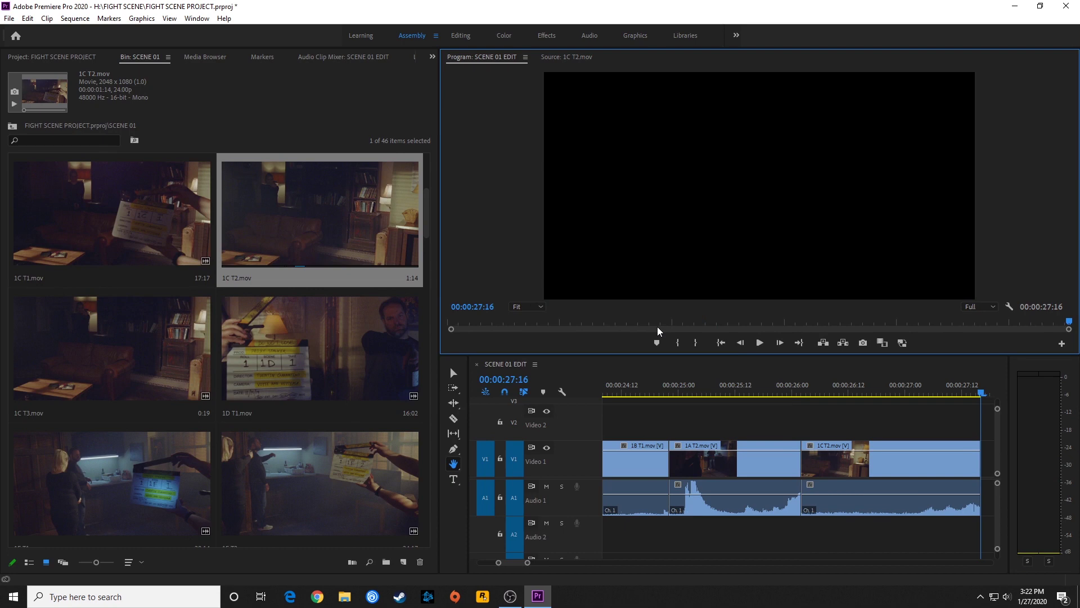
Step: Play the sequence from 00:00:25:03 and ripple trim the end of the 1C T2.mov clip to 00:00:27:07
{"action": "left_click", "coordinate": [693, 388]}
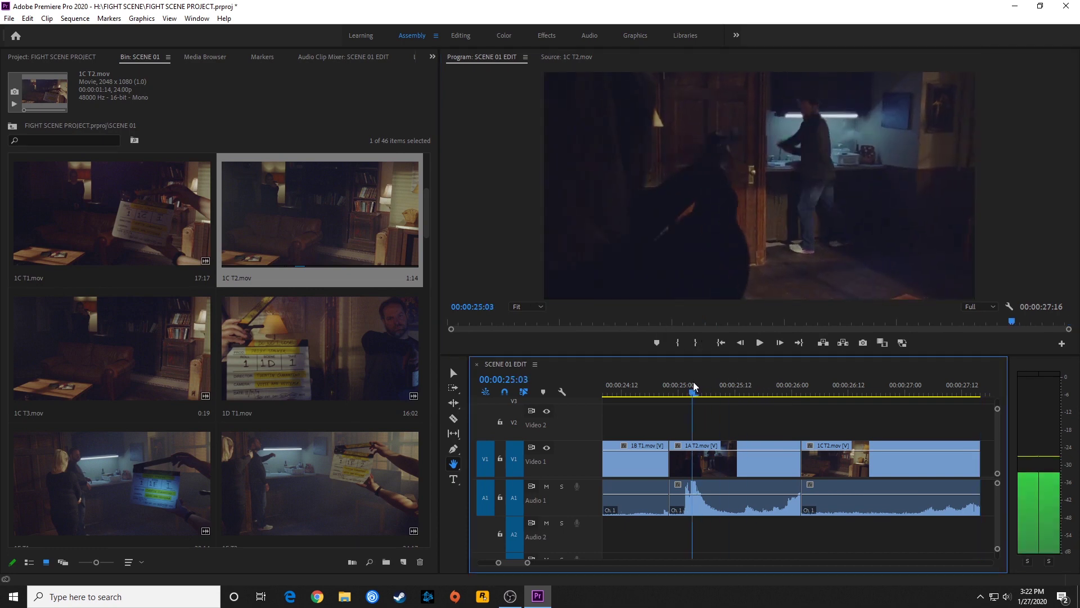
{"action": "key", "text": "space"}
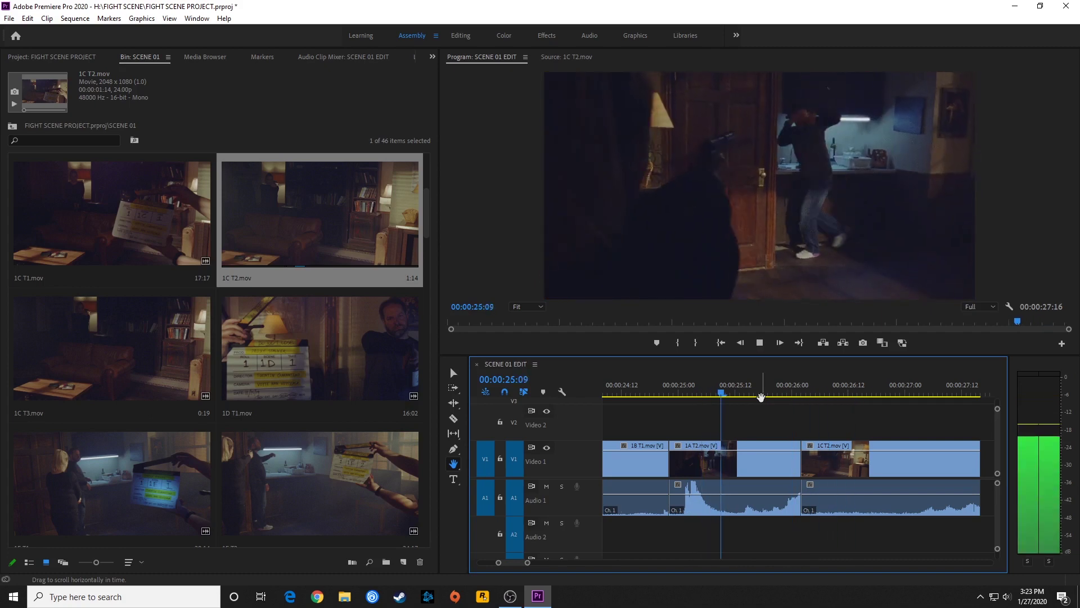
{"action": "key", "text": "space"}
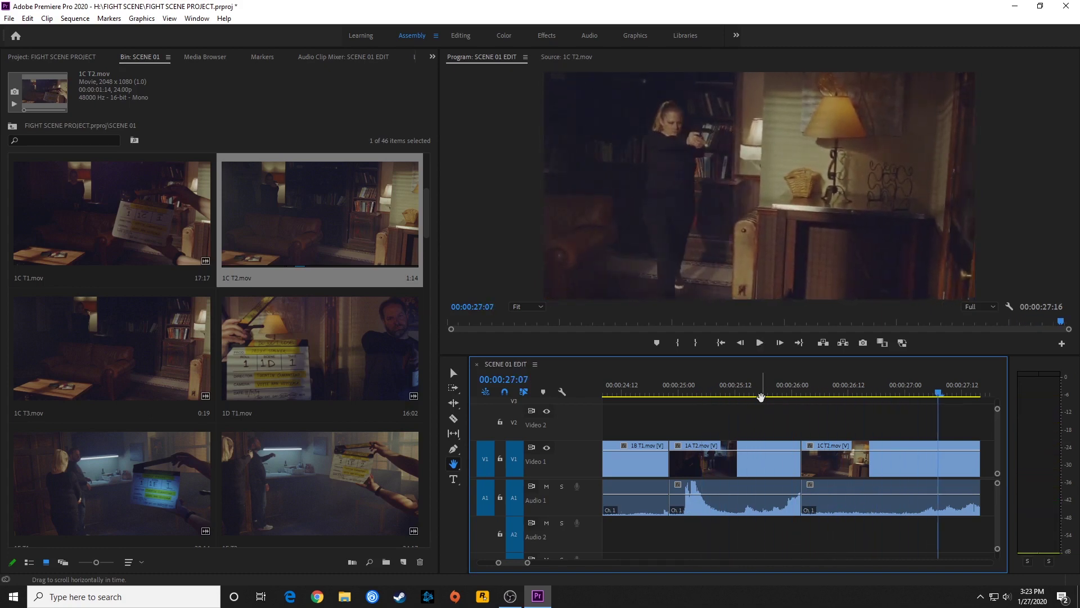
{"action": "key", "text": "w"}
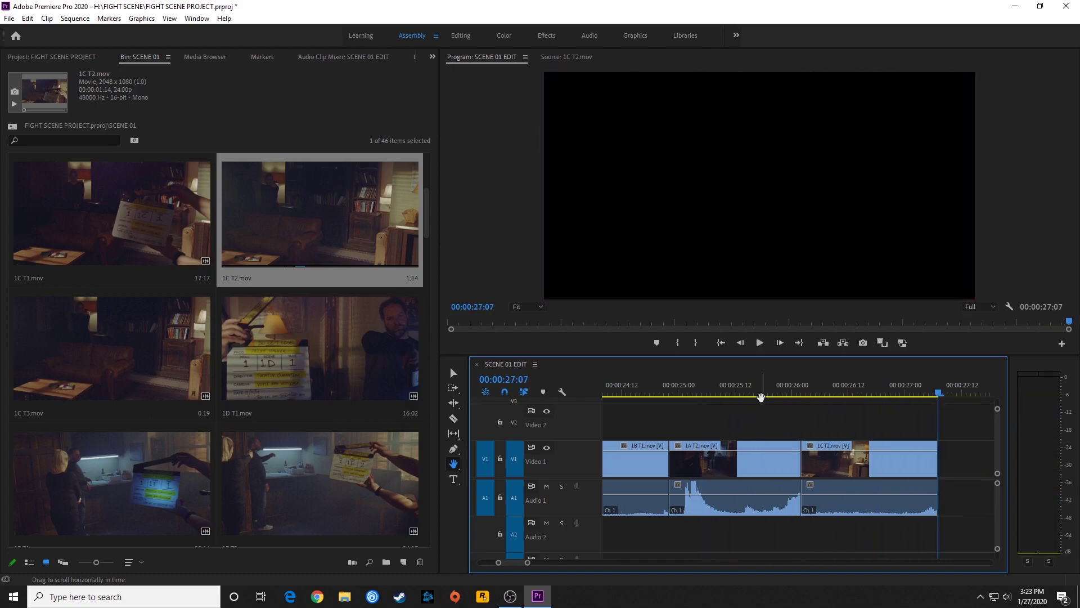
Step: Return to the SCENE 01 bin, reopen 1A T2.mov and mark a new In point at 01:07:35:05
{"action": "key", "text": "shift+1"}
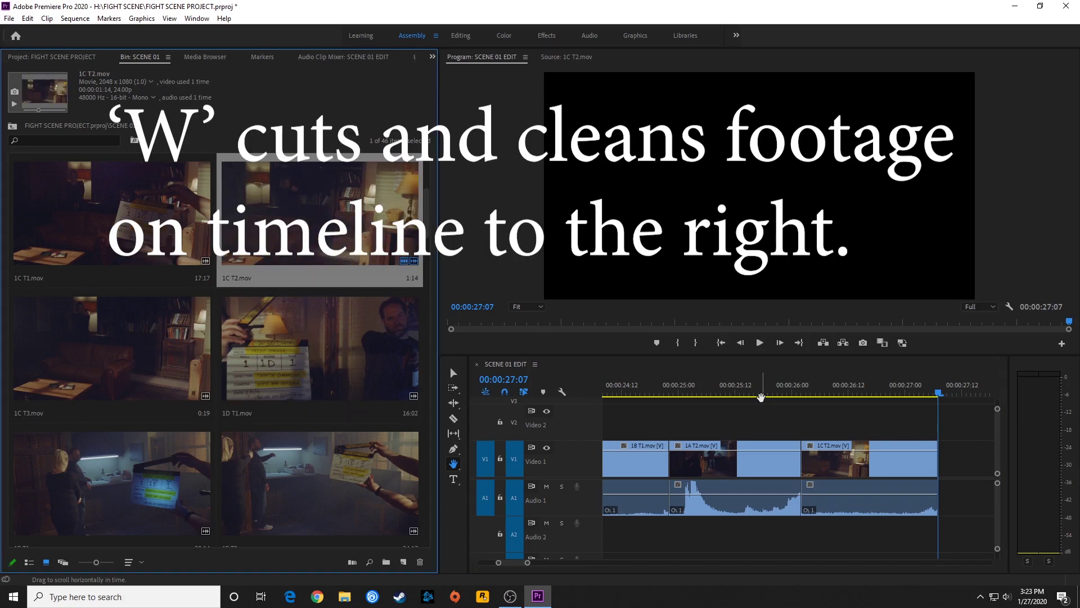
{"action": "key", "text": "Down"}
{"action": "key", "text": "Down"}
{"action": "key", "text": "Down"}
{"action": "key", "text": "Home"}
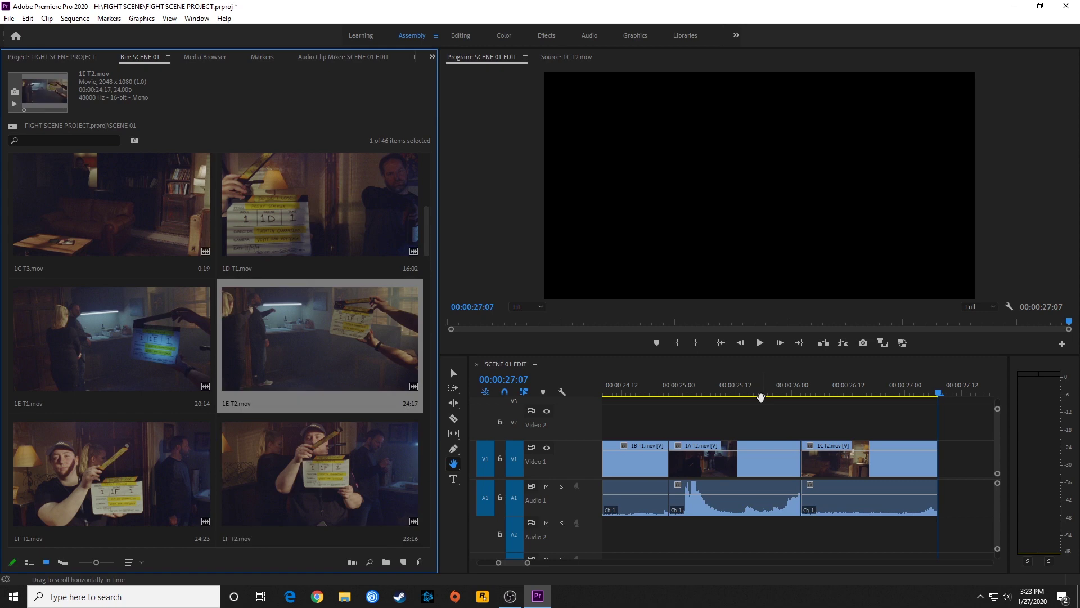
{"action": "key", "text": "Return"}
{"action": "key", "text": "ctrl+shift+x"}
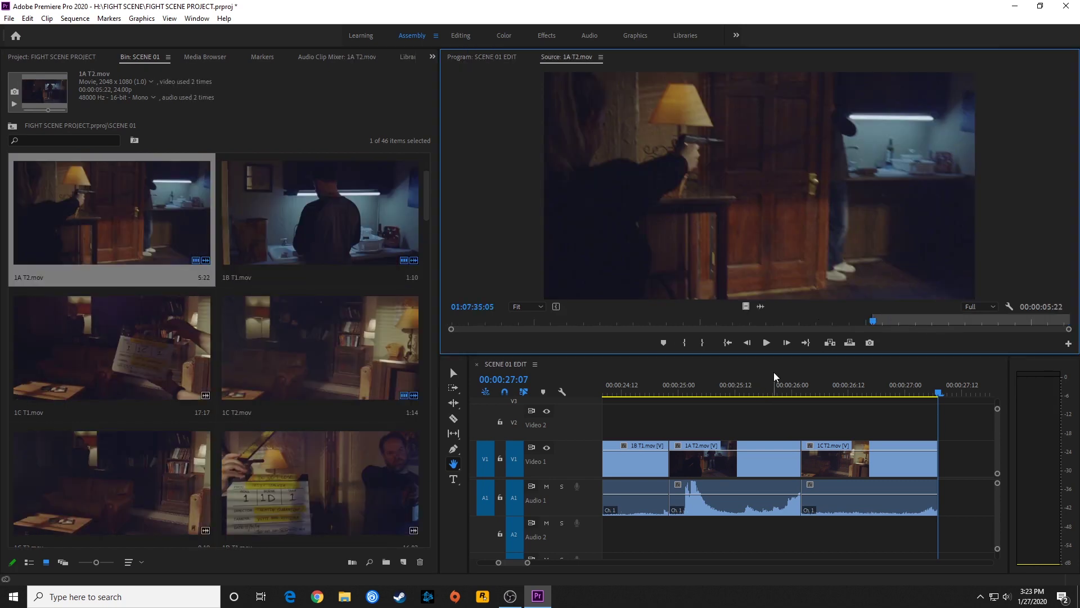
Step: Play on through 1A T2.mov, mark the Out point at 01:07:36:00 and overwrite the shot at 00:00:27:07 in the sequence
{"action": "key", "text": "space"}
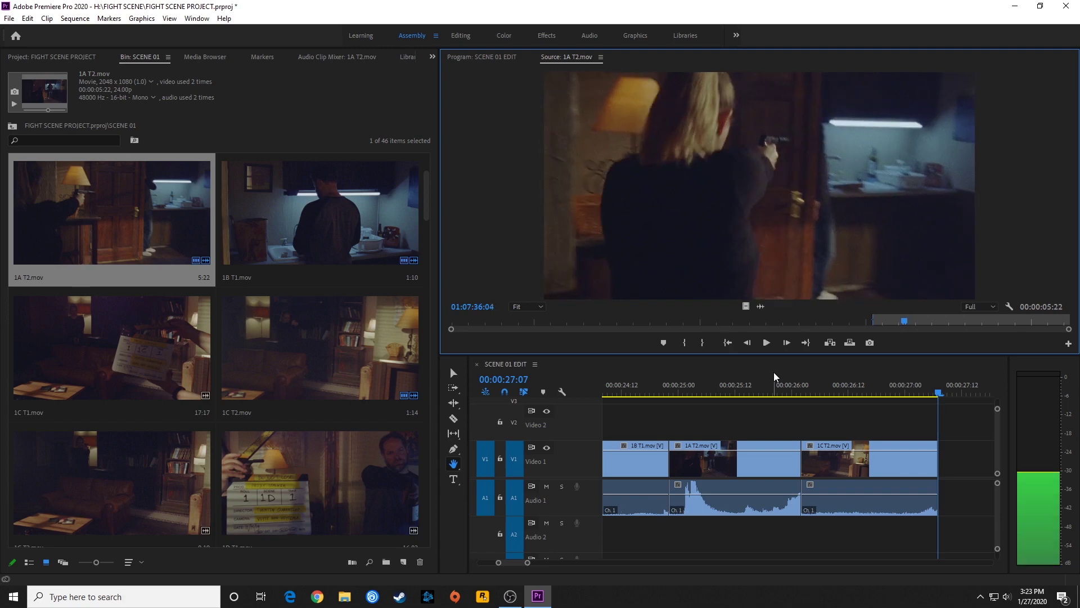
{"action": "key", "text": "space"}
{"action": "key", "text": "o"}
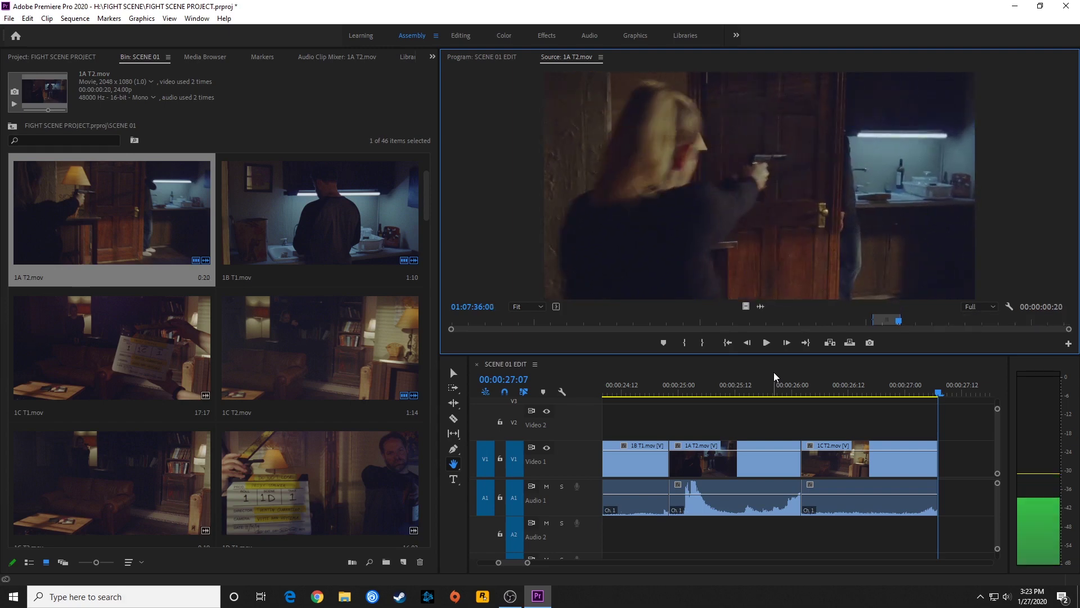
{"action": "key", "text": "period"}
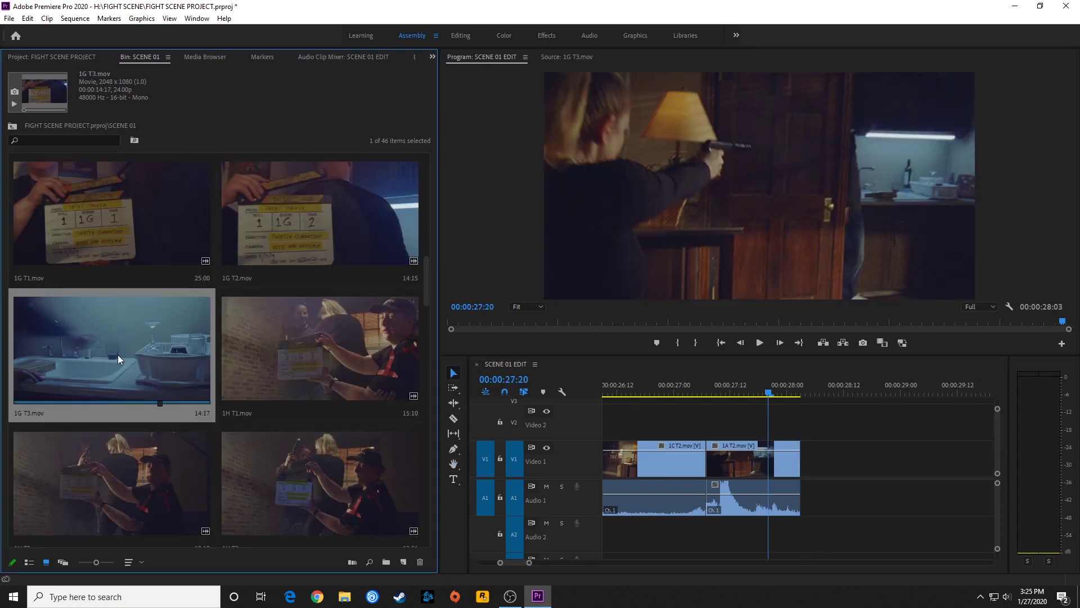
Step: Open 1G T3.mov in the source monitor, play it and mark the In point at 01:12:03:12
{"action": "double_click", "coordinate": [117, 355]}
{"action": "key", "text": "space"}
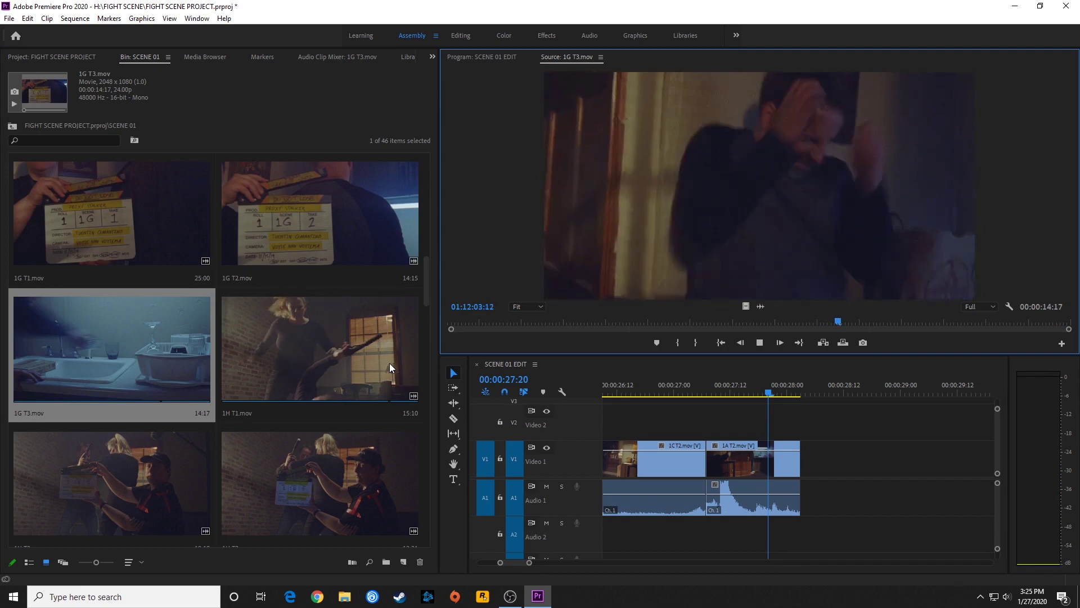
{"action": "key", "text": "space"}
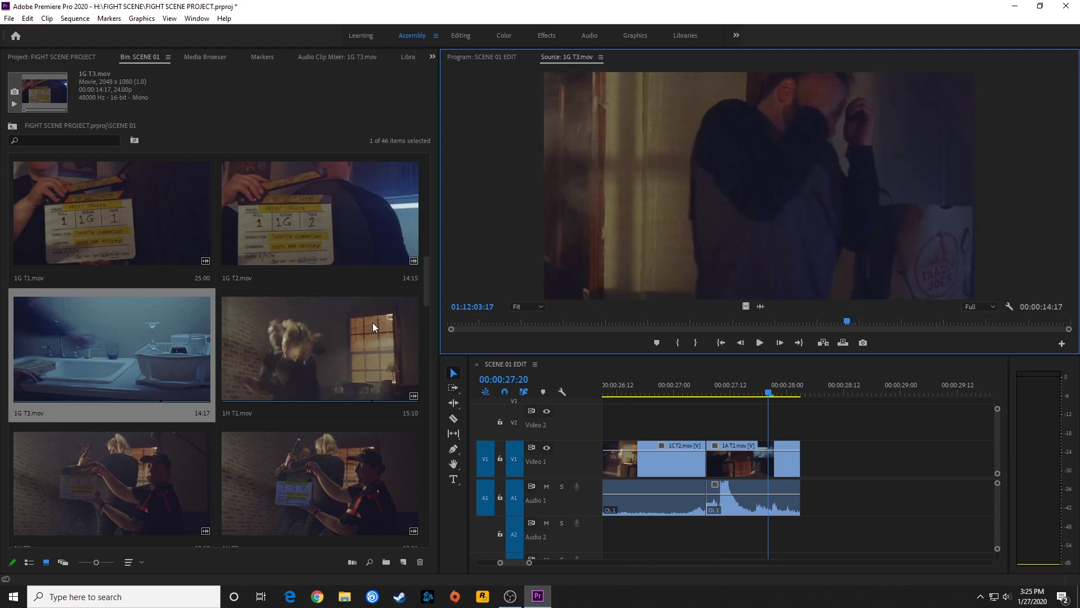
{"action": "key", "text": "j"}
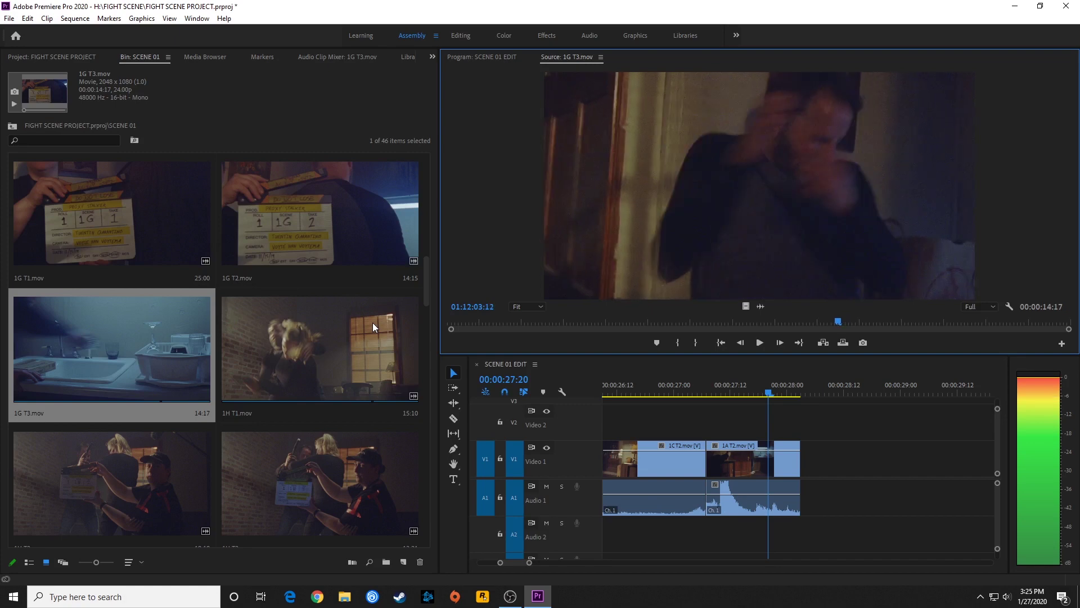
{"action": "key", "text": "i"}
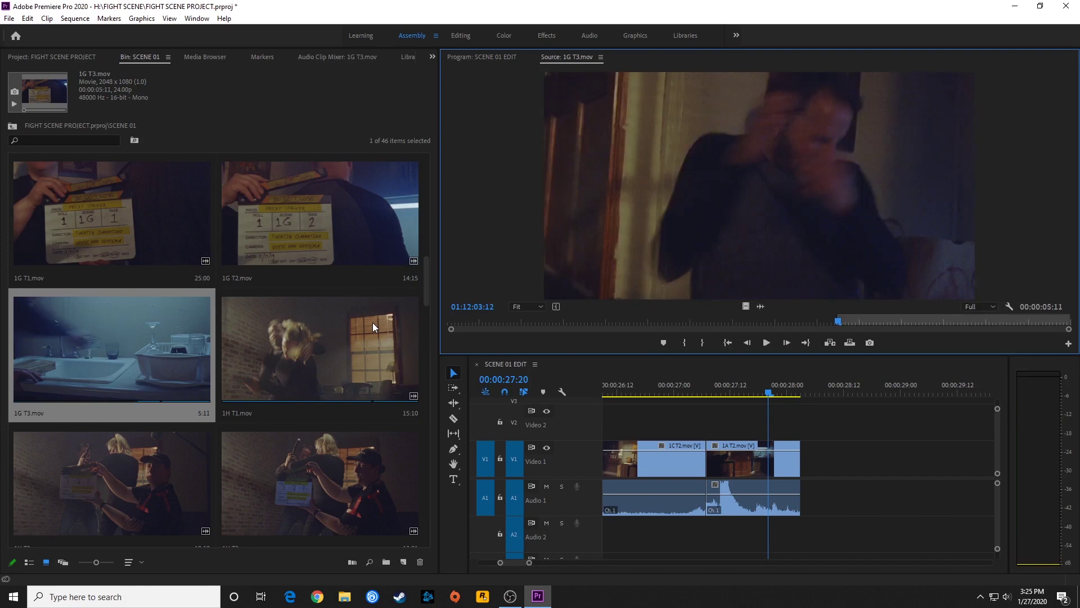
Step: Play on through 1G T3.mov and mark the Out point at 01:12:05:12
{"action": "key", "text": "space"}
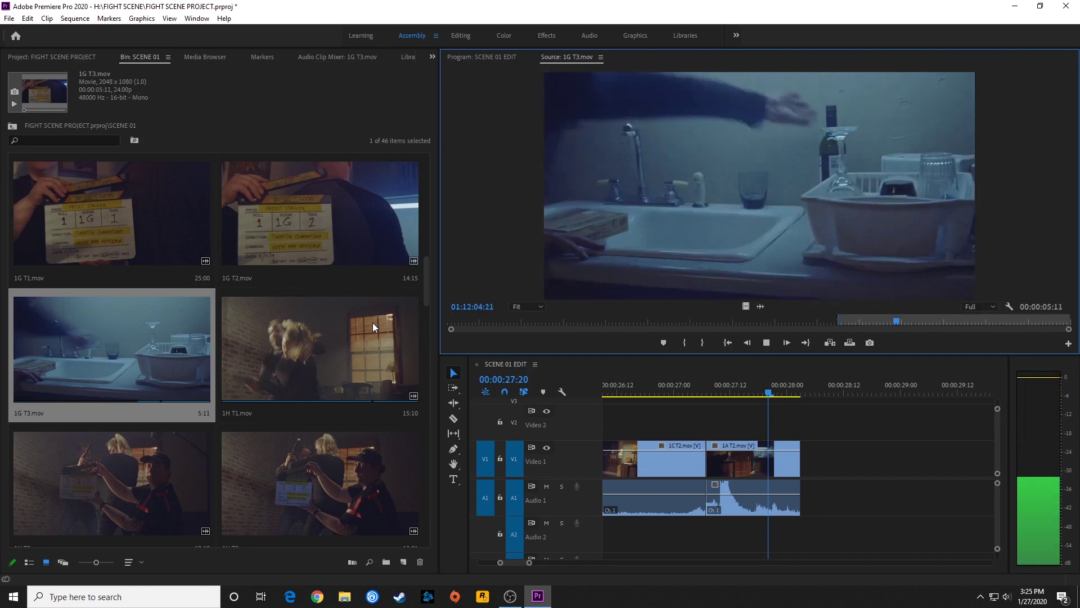
{"action": "key", "text": "space"}
{"action": "key", "text": "o"}
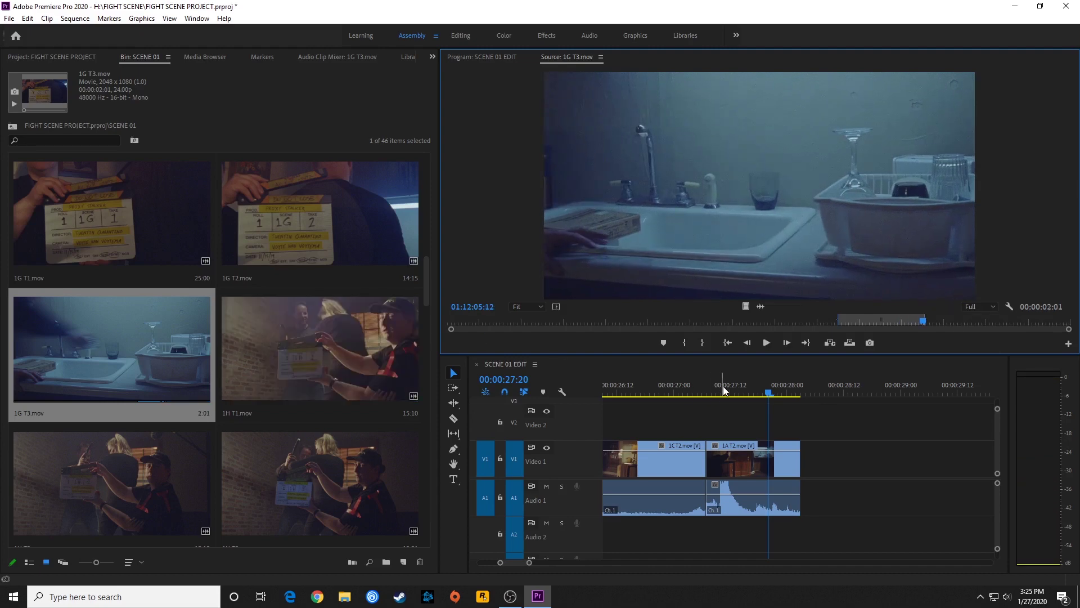
Step: Step through the 1A T2.mov shot in the sequence to 00:00:27:21 and overwrite the marked 1G T3.mov shot there
{"action": "key", "text": "shift+3"}
{"action": "key", "text": "space"}
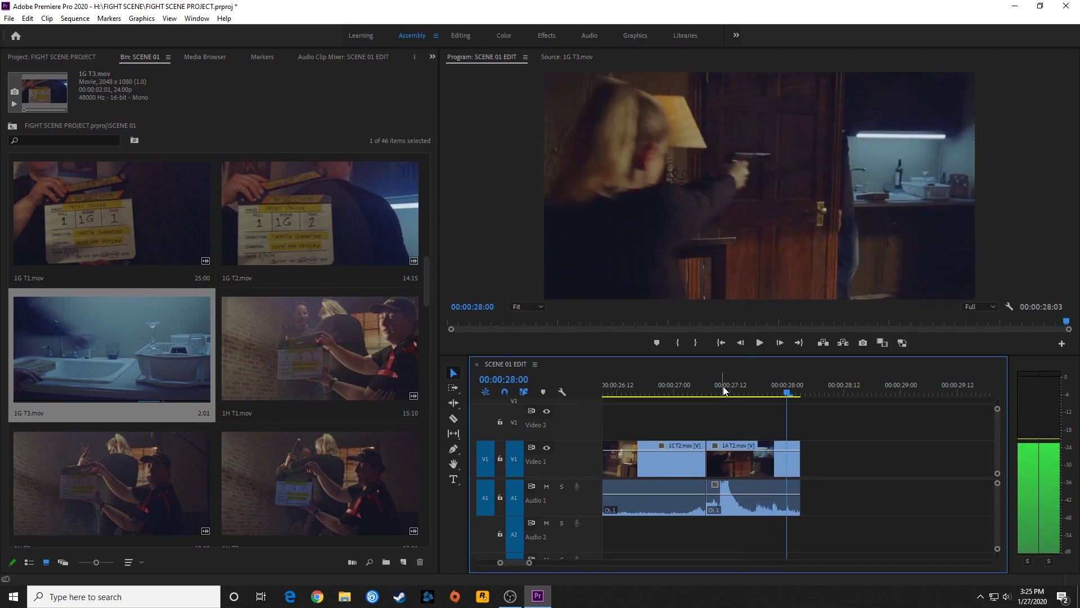
{"action": "key", "text": "Left"}
{"action": "key", "text": "Left"}
{"action": "key", "text": "Left"}
{"action": "key", "text": "Left"}
{"action": "key", "text": "Left"}
{"action": "key", "text": "Left"}
{"action": "key", "text": "Left"}
{"action": "key", "text": "Left"}
{"action": "key", "text": "Left"}
{"action": "key", "text": "Left"}
{"action": "key", "text": "Left"}
{"action": "key", "text": "Left"}
{"action": "key", "text": "Left"}
{"action": "key", "text": "Left"}
{"action": "key", "text": "Left"}
{"action": "key", "text": "Left"}
{"action": "key", "text": "Left"}
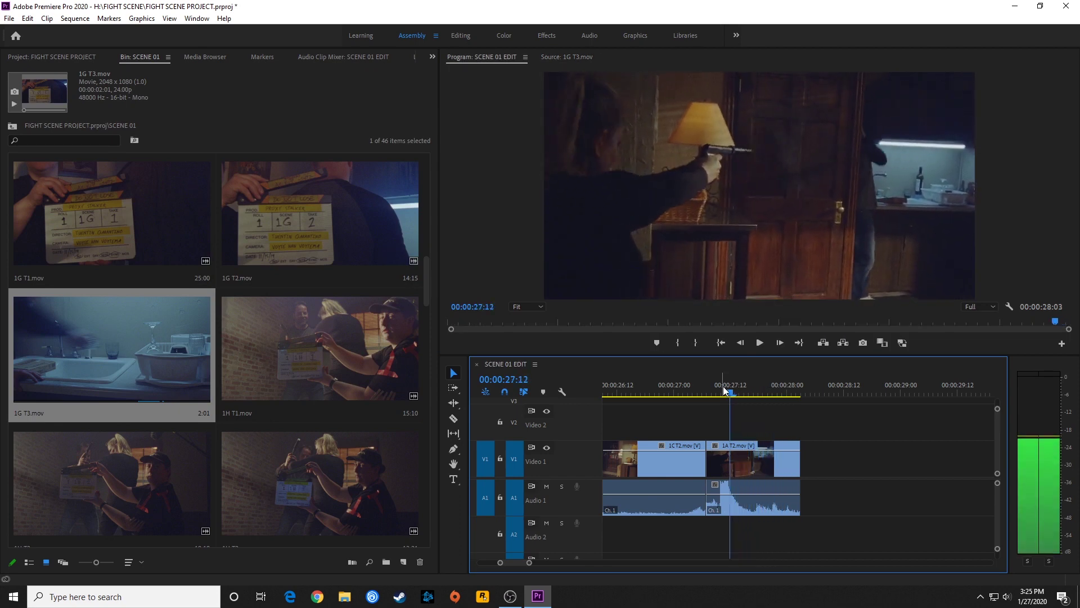
{"action": "key", "text": "Right"}
{"action": "key", "text": "Right"}
{"action": "key", "text": "Right"}
{"action": "key", "text": "Right"}
{"action": "key", "text": "Right"}
{"action": "key", "text": "Right"}
{"action": "key", "text": "Right"}
{"action": "key", "text": "Right"}
{"action": "key", "text": "Right"}
{"action": "key", "text": "Right"}
{"action": "key", "text": "Right"}
{"action": "key", "text": "Right"}
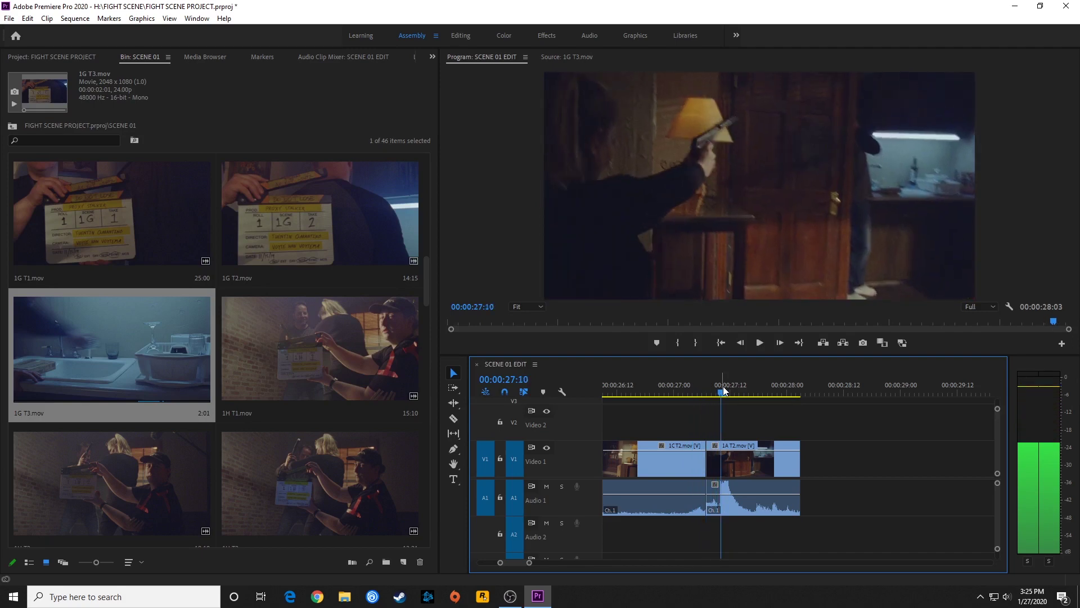
{"action": "key", "text": "Right"}
{"action": "key", "text": "Right"}
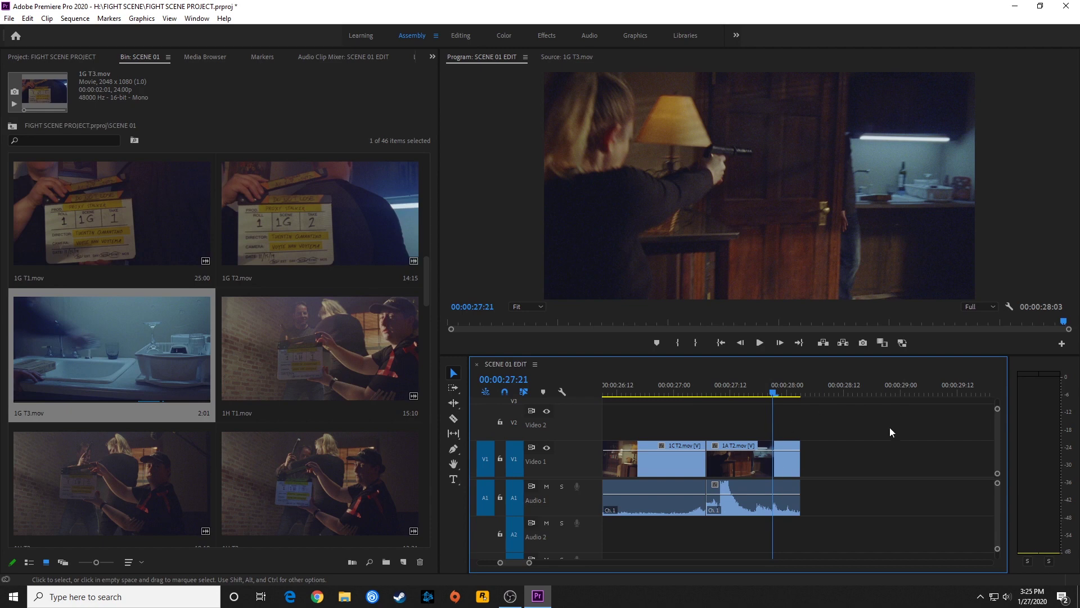
{"action": "key", "text": "period"}
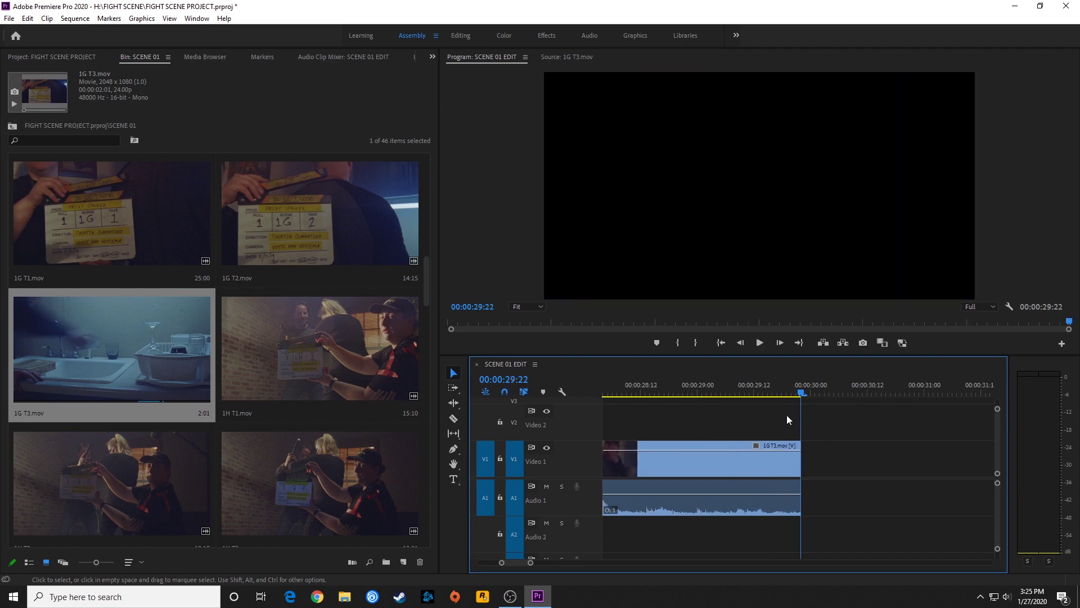
Step: Fit the whole sequence in the timeline and play it from 00:00:12:16 to review the edit, stopping at 00:00:29:20
{"action": "left_click", "coordinate": [776, 394]}
{"action": "key", "text": "backslash"}
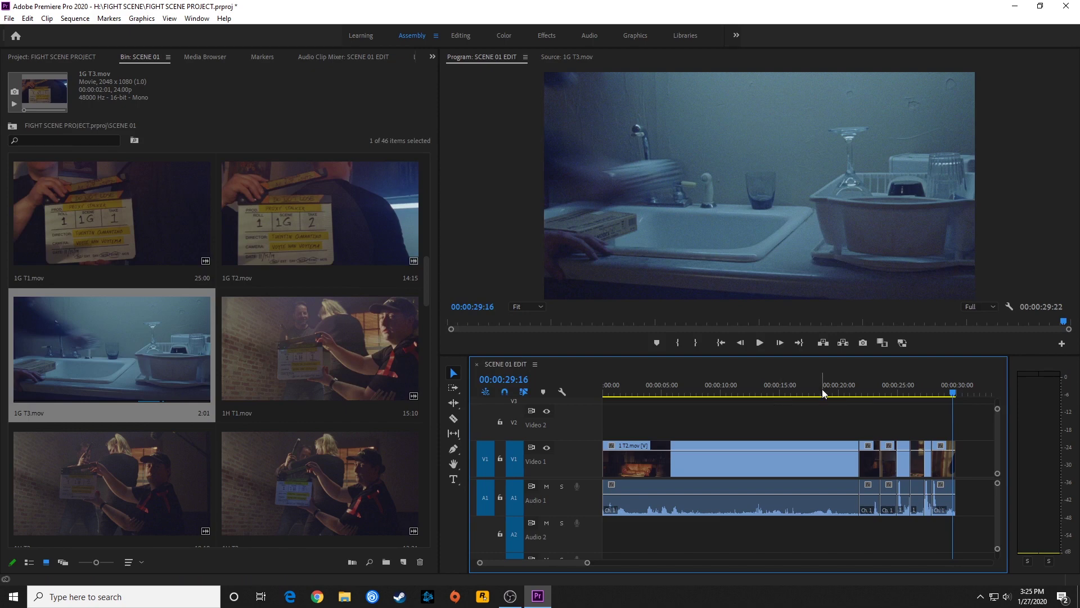
{"action": "left_click", "coordinate": [753, 388]}
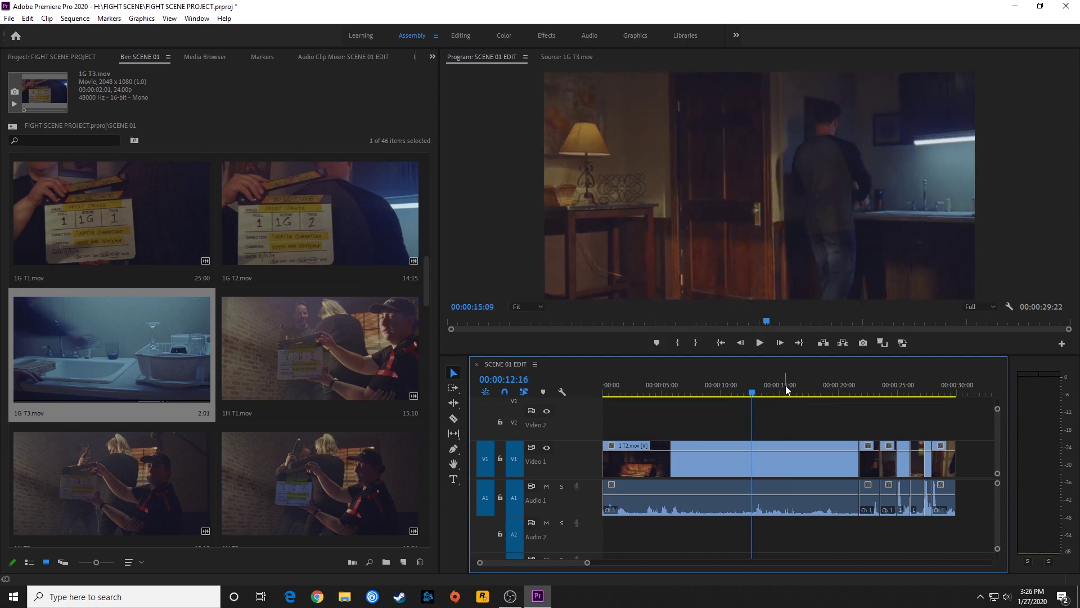
{"action": "key", "text": "space"}
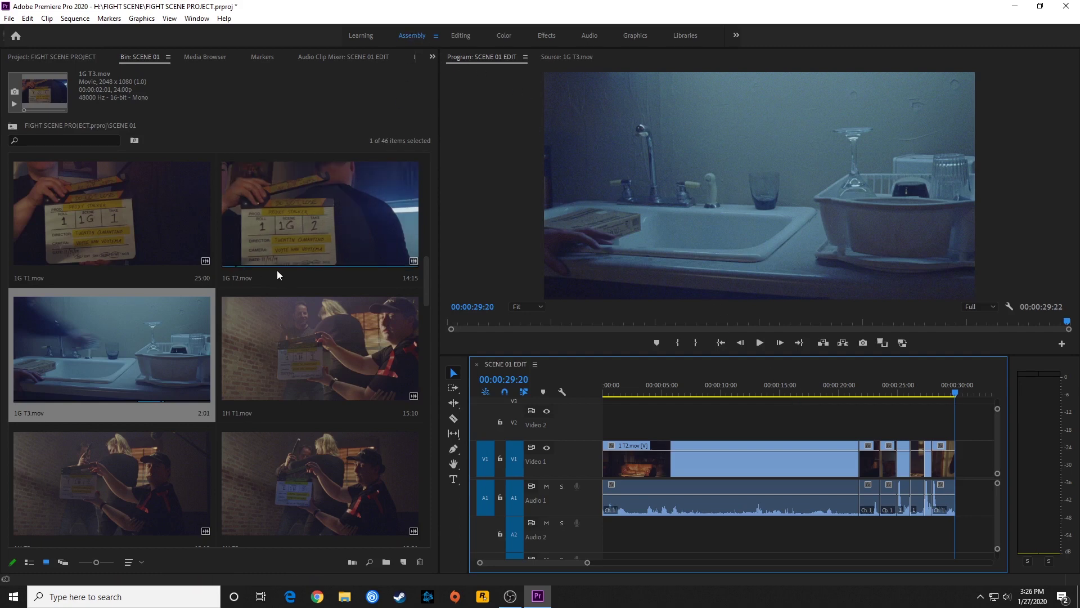
Step: Go back up through the SCENE 01 bin to 1D T1.mov and open it in the source monitor
{"action": "key", "text": "Up"}
{"action": "key", "text": "Up"}
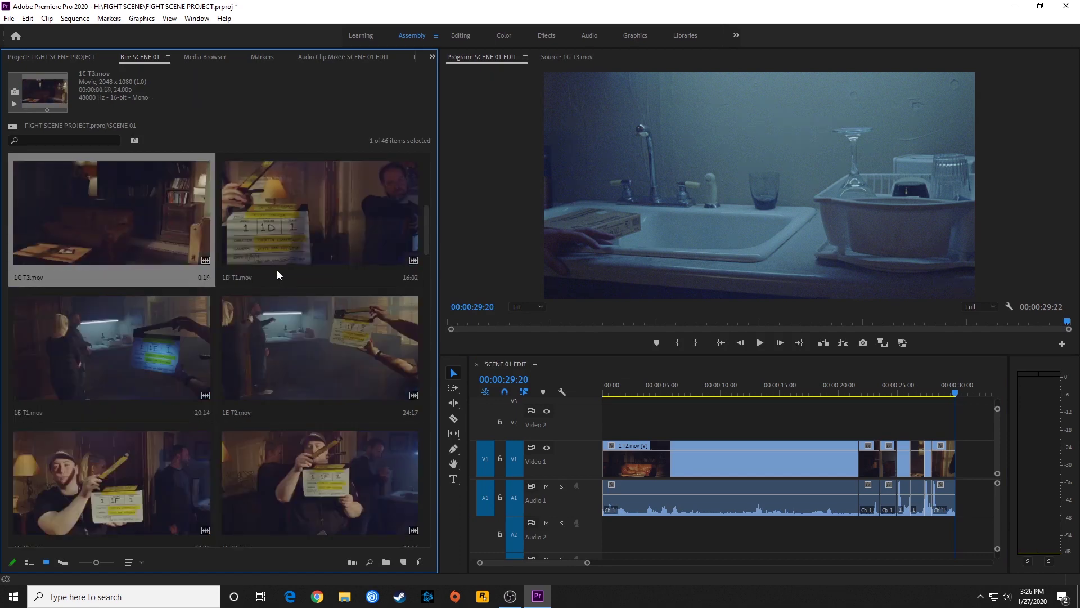
{"action": "key", "text": "Right"}
{"action": "key", "text": "Up"}
{"action": "key", "text": "Up"}
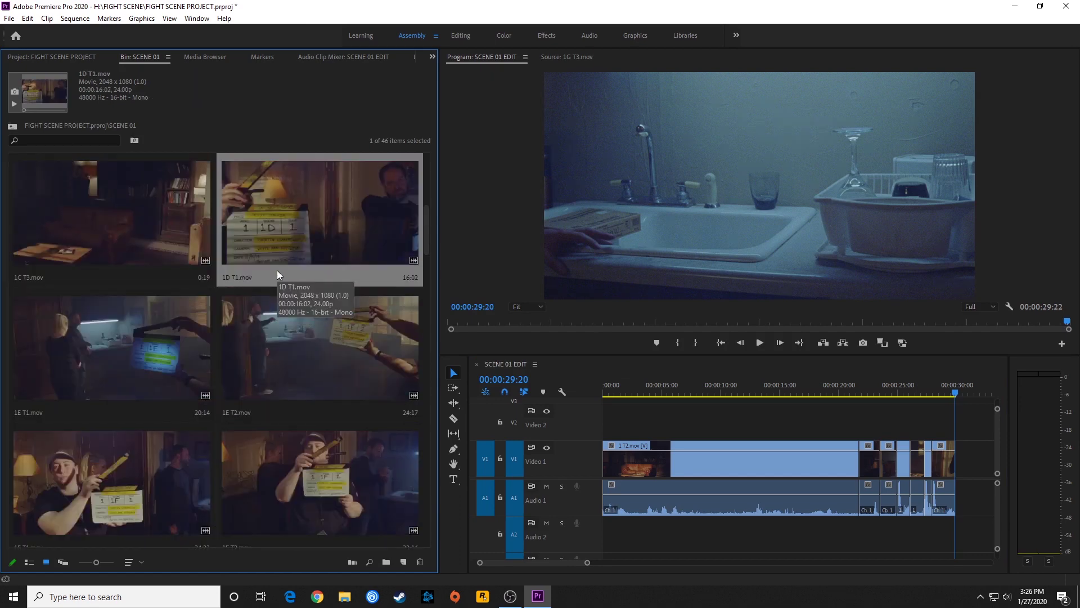
{"action": "key", "text": "Return"}
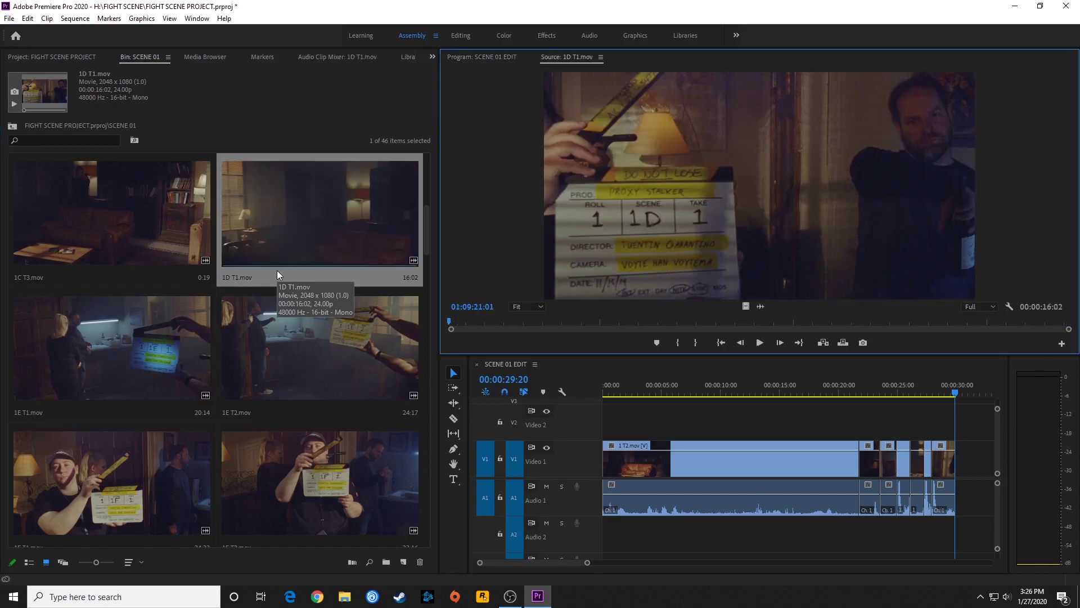
Step: Play 1D T1.mov, step forward frame by frame and mark the In point at 01:09:31:22
{"action": "key", "text": "space"}
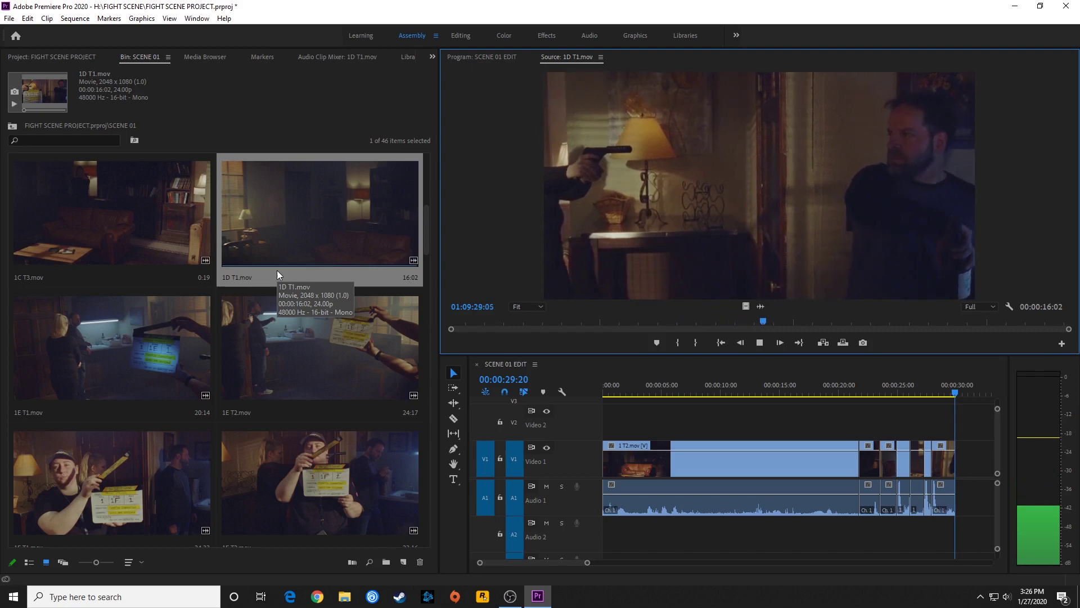
{"action": "key", "text": "space"}
{"action": "key", "text": "Right"}
{"action": "key", "text": "Right"}
{"action": "key", "text": "Right"}
{"action": "key", "text": "Right"}
{"action": "key", "text": "Right"}
{"action": "key", "text": "Right"}
{"action": "key", "text": "Right"}
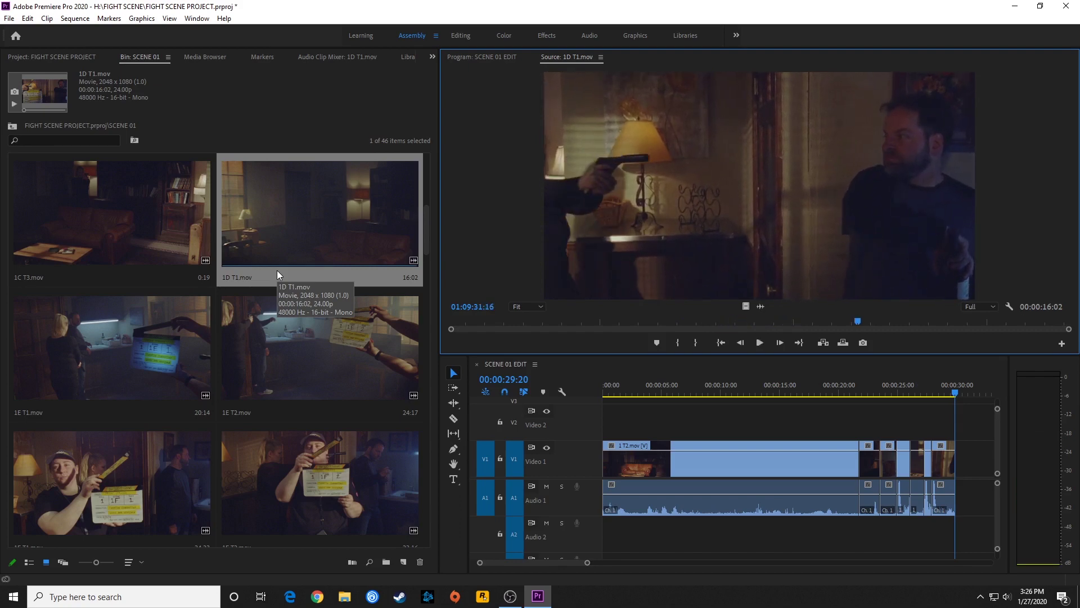
{"action": "key", "text": "o"}
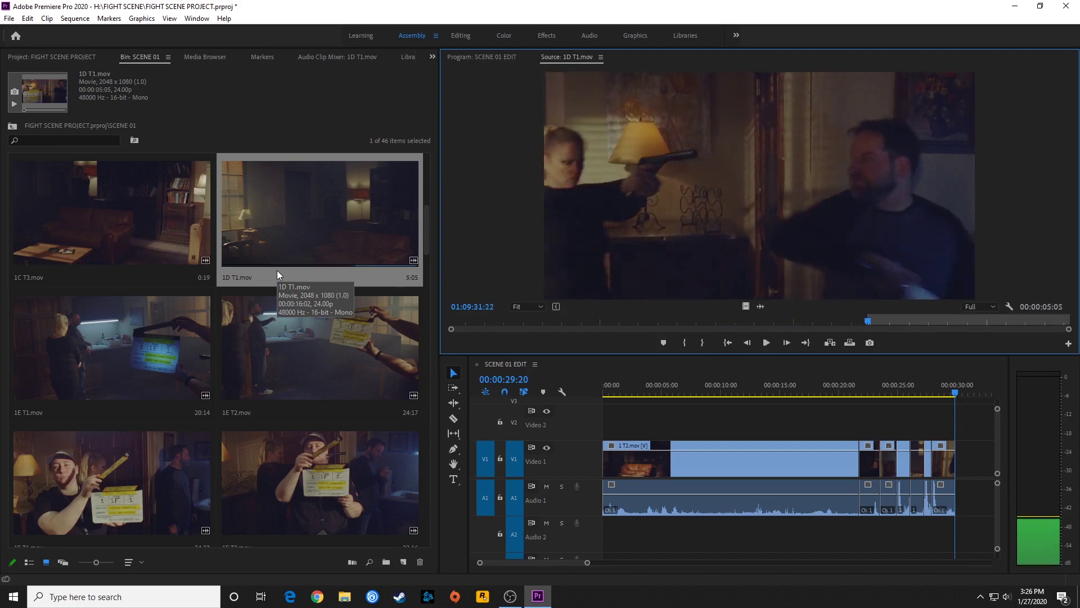
Step: Play on through 1D T1.mov, mark the Out point at 01:09:33:05 and overwrite the shot at 00:00:29:20 in the sequence
{"action": "key", "text": "space"}
{"action": "key", "text": "space"}
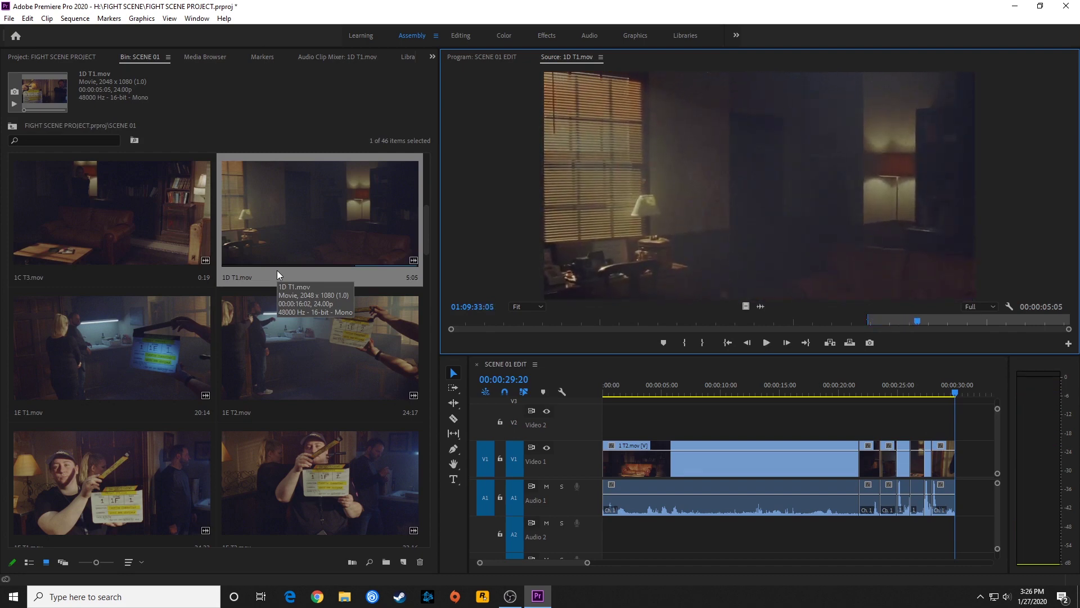
{"action": "key", "text": "i"}
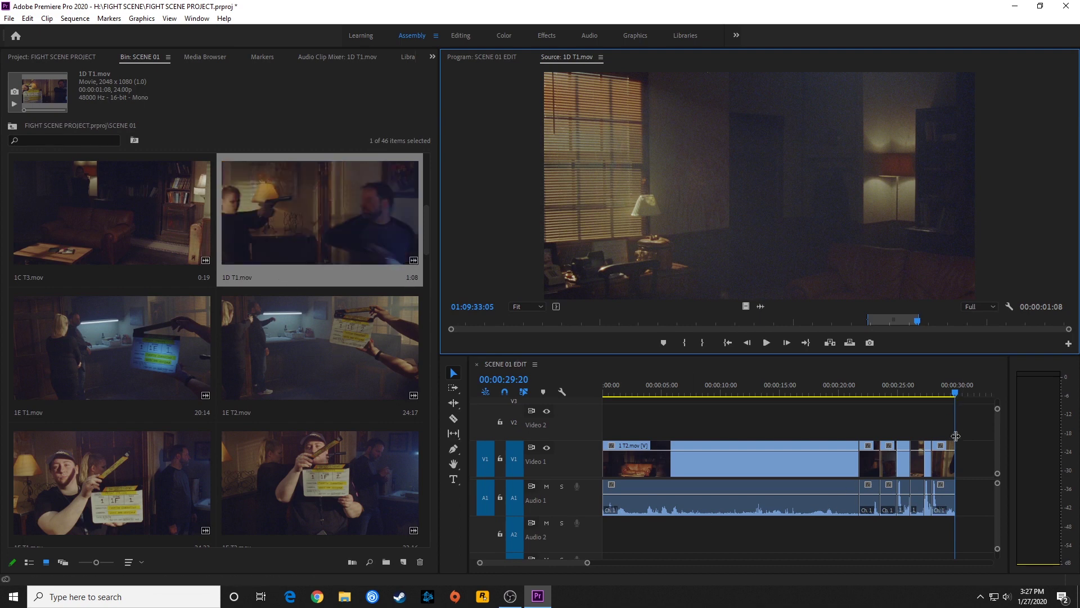
{"action": "key", "text": "period"}
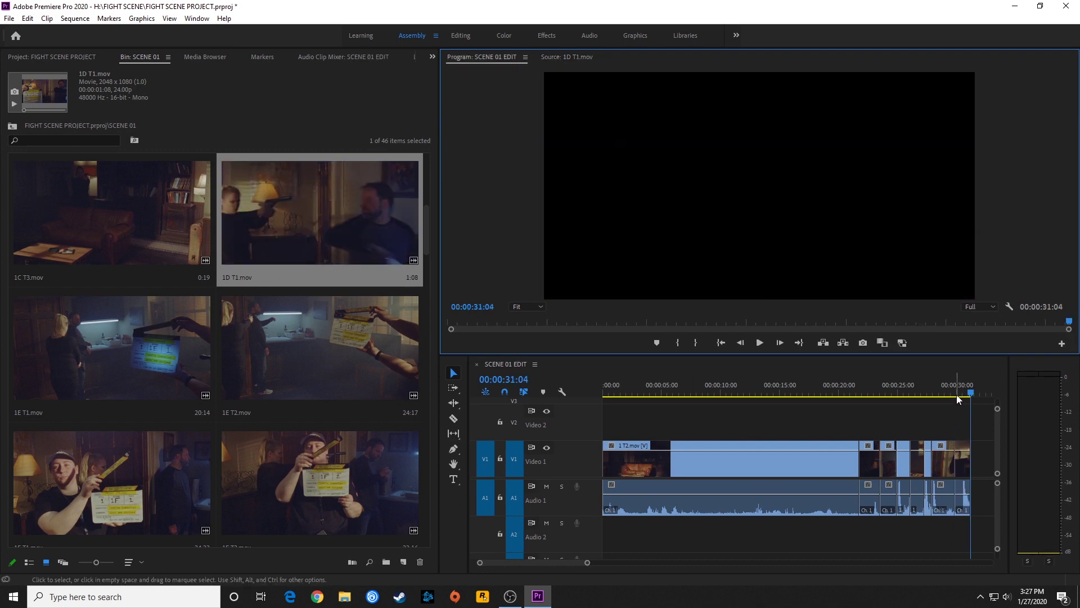